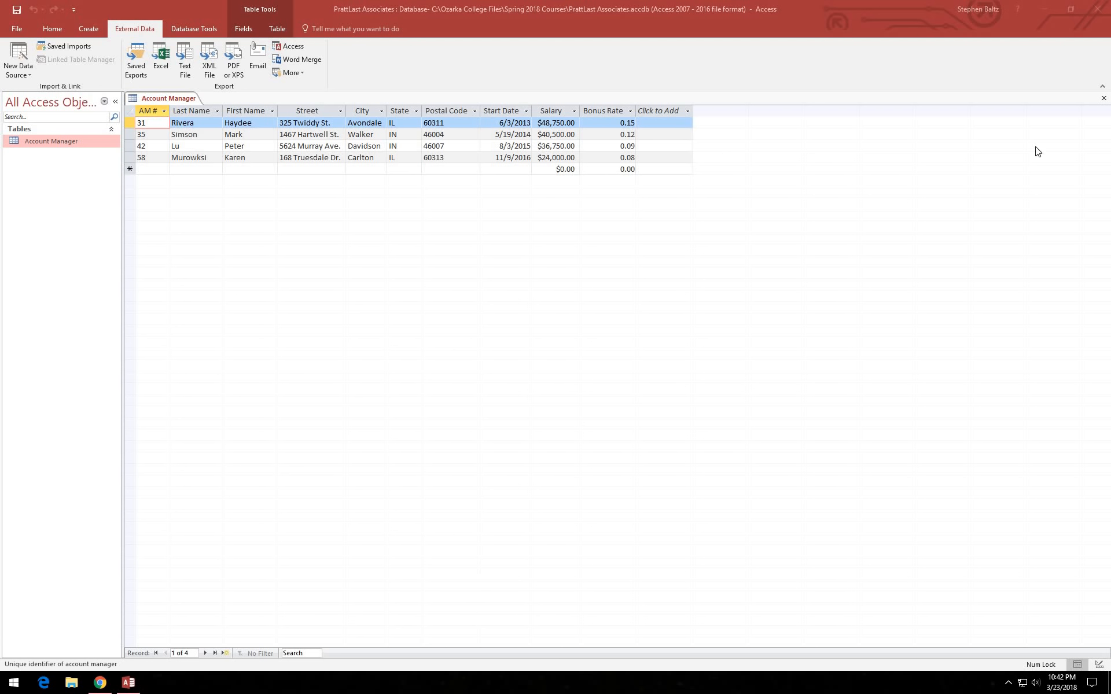
# Close the Account Manager table, switch to Chrome and open the Access Module 1 assignment from the CPSI1003 course activities.
pyautogui.click(1103, 100)
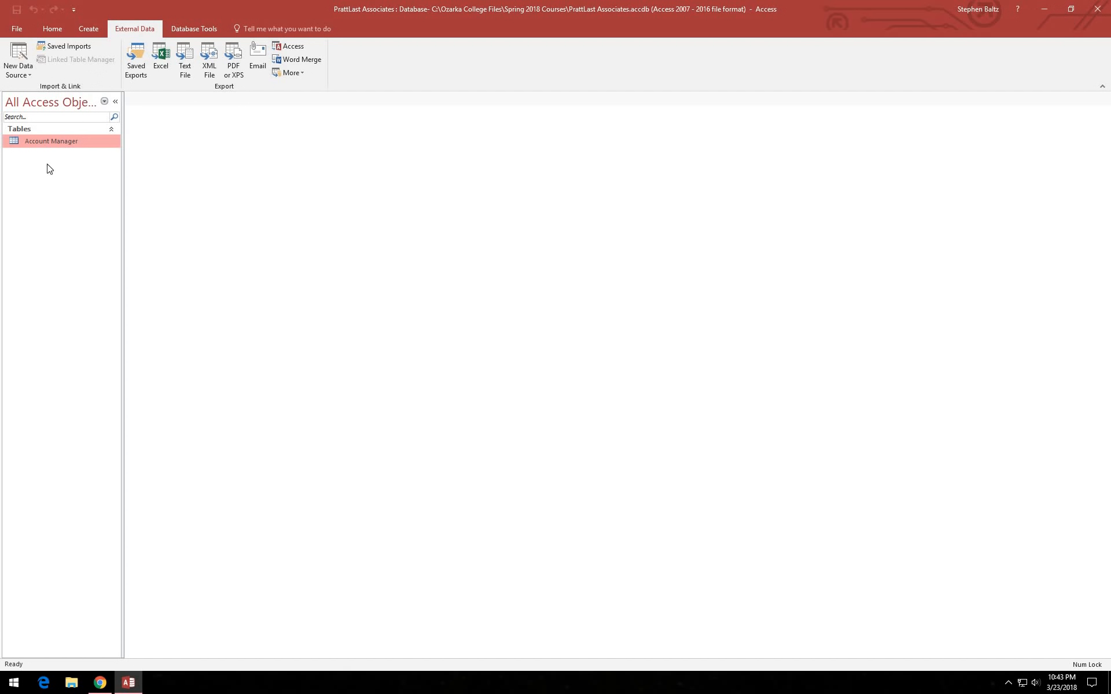
pyautogui.click(100, 682)
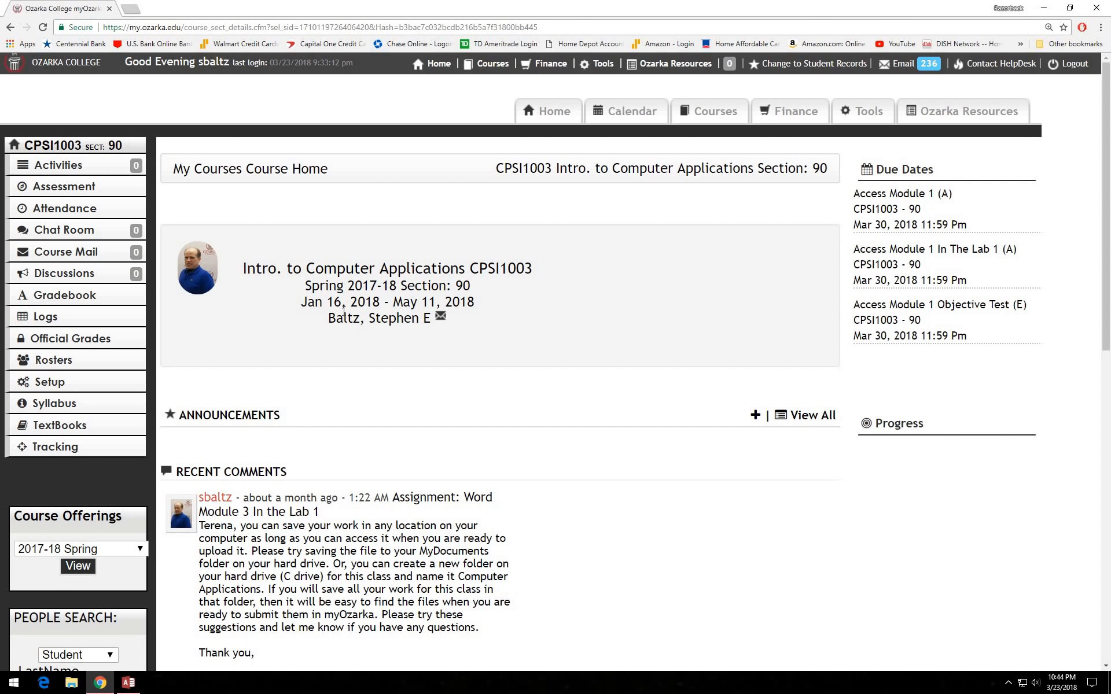
pyautogui.click(63, 168)
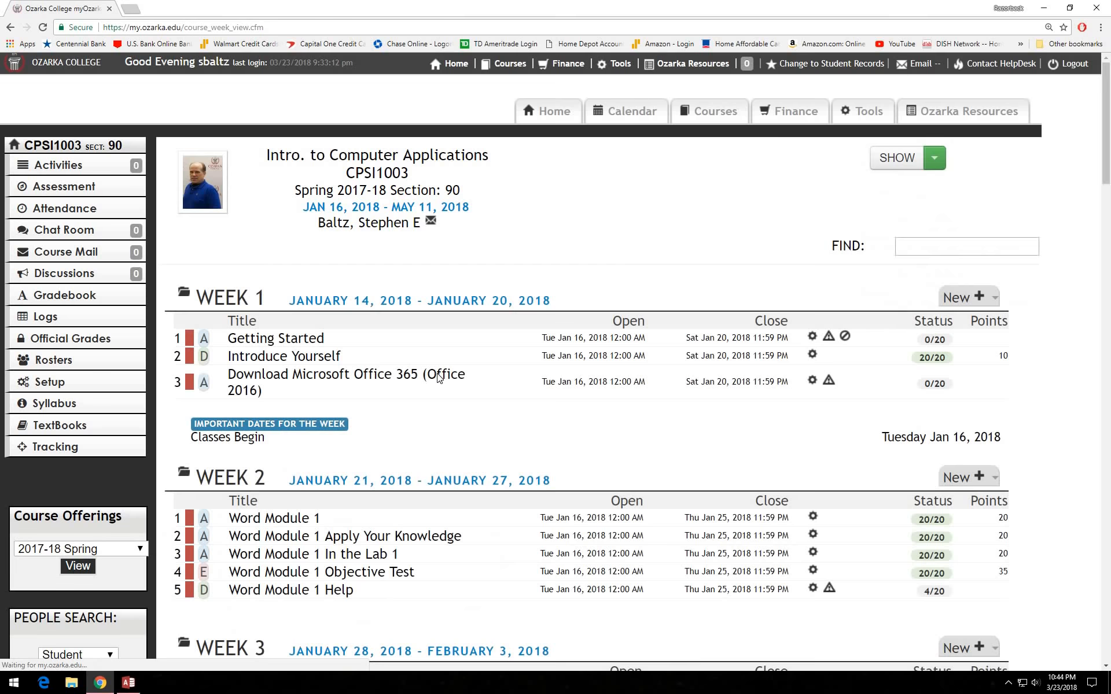
pyautogui.scroll(-12, 438, 378)
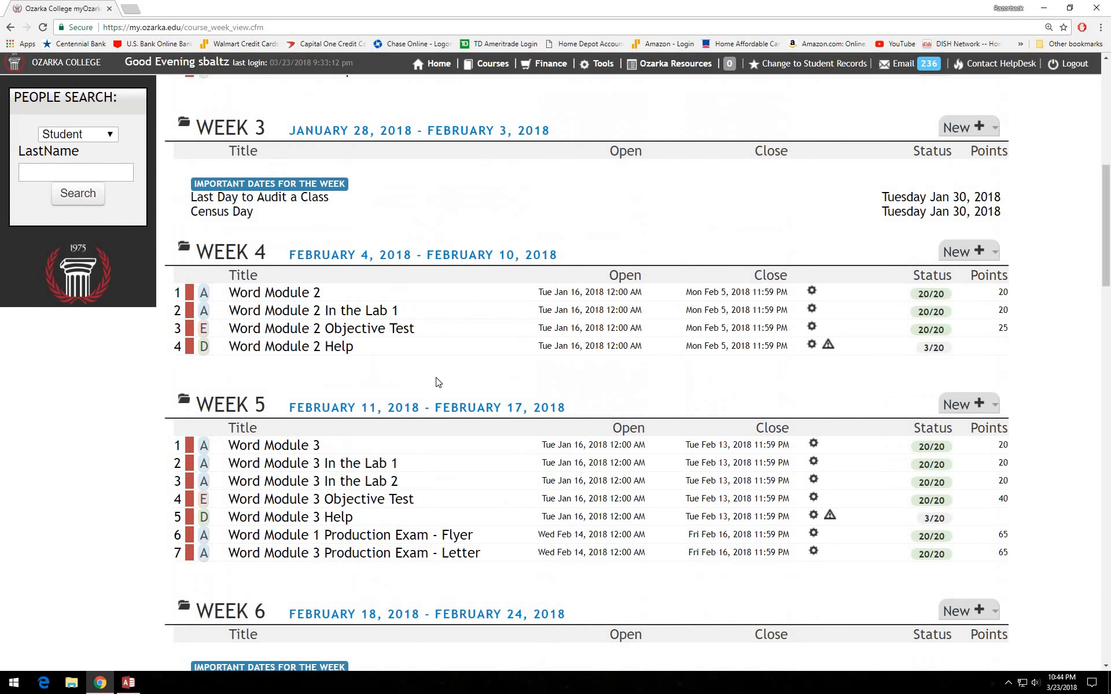
pyautogui.scroll(-15, 438, 378)
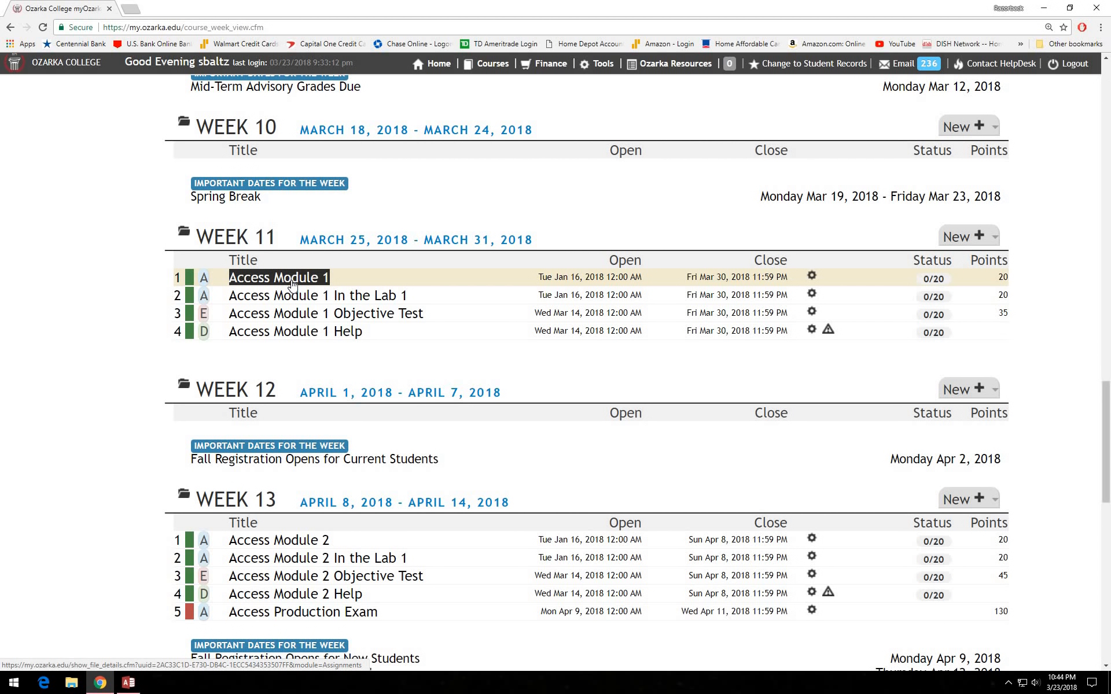
pyautogui.click(292, 283)
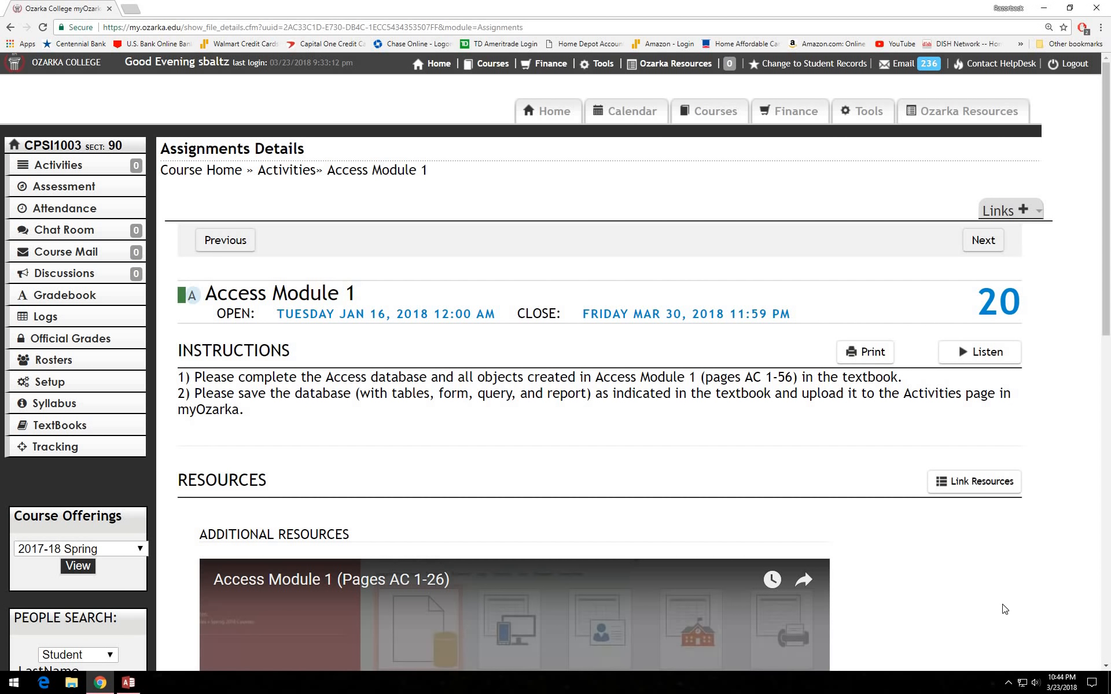
# Enter Account as the file name for saving the linked Account workbook from the assignment's additional resources, and cancel the save.
pyautogui.scroll(-1, 1002, 604)
pyautogui.scroll(-1, 926, 544)
pyautogui.scroll(-6, 925, 544)
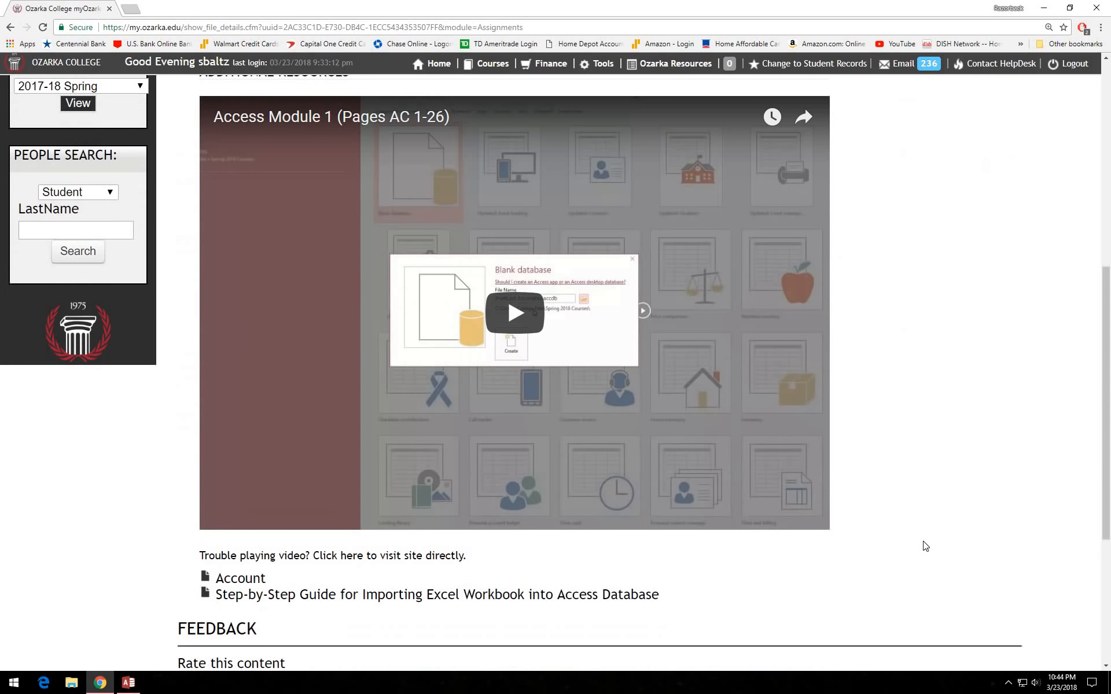
pyautogui.scroll(-3, 478, 441)
pyautogui.scroll(3, 906, 546)
pyautogui.scroll(1, 907, 547)
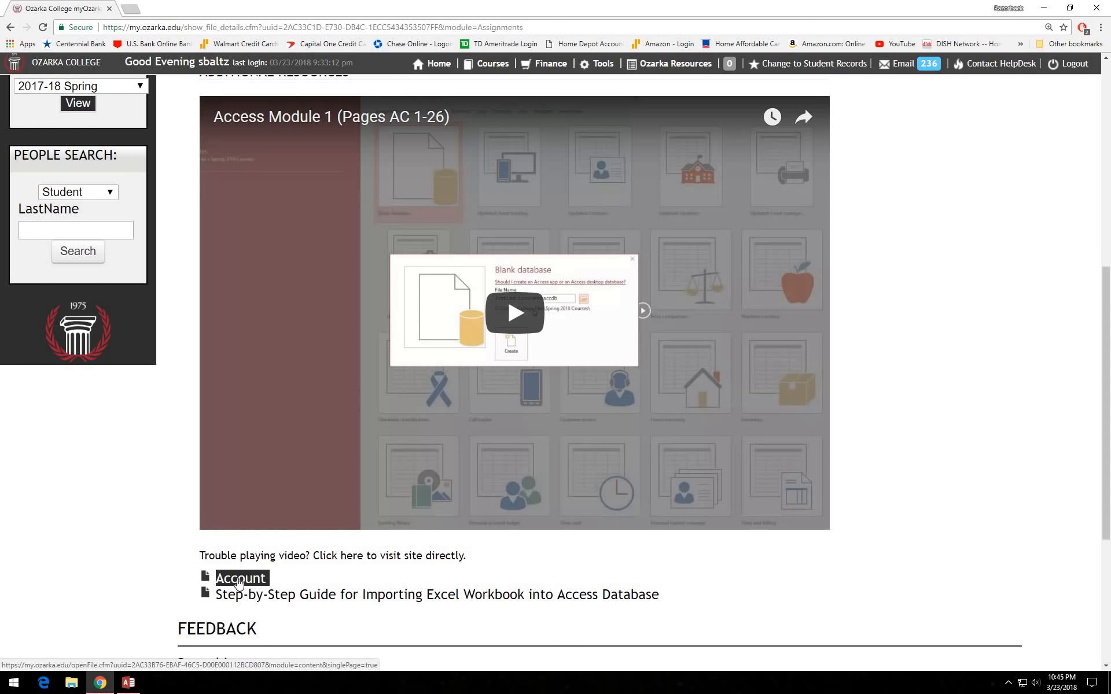
pyautogui.rightClick(239, 583)
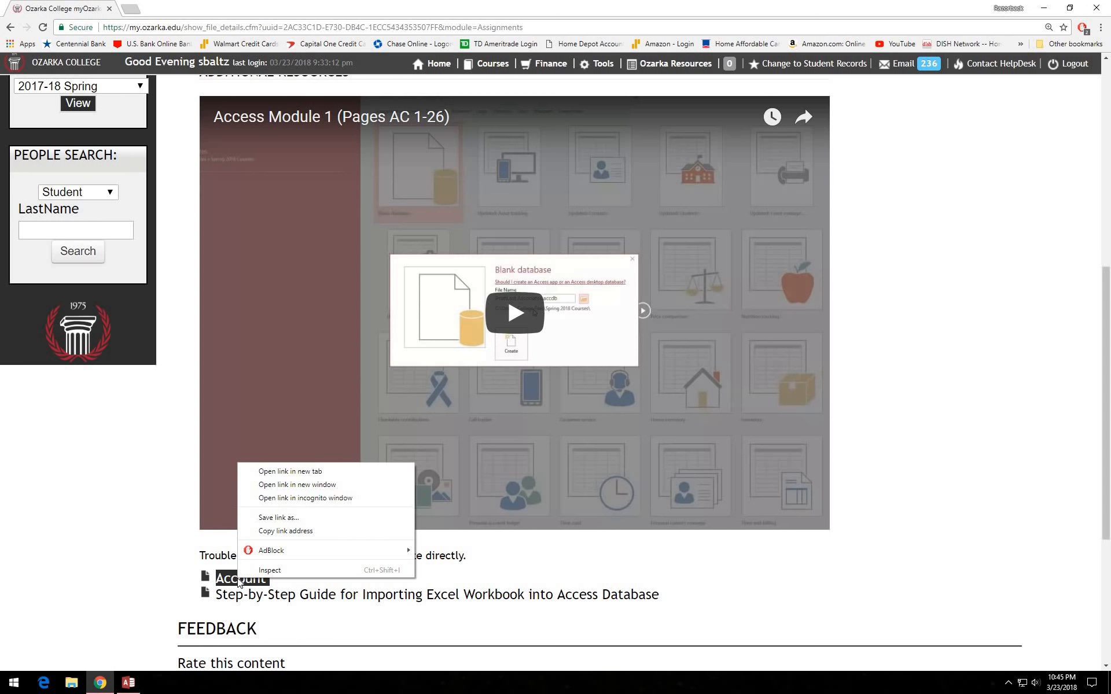
pyautogui.click(283, 518)
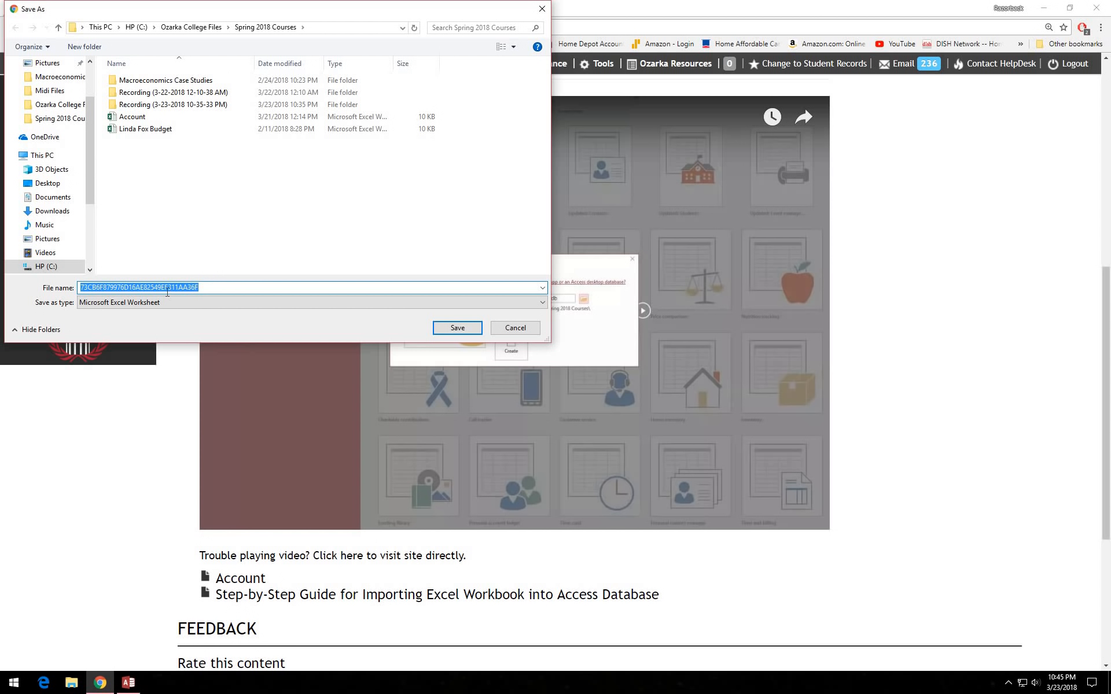
pyautogui.write('Account')
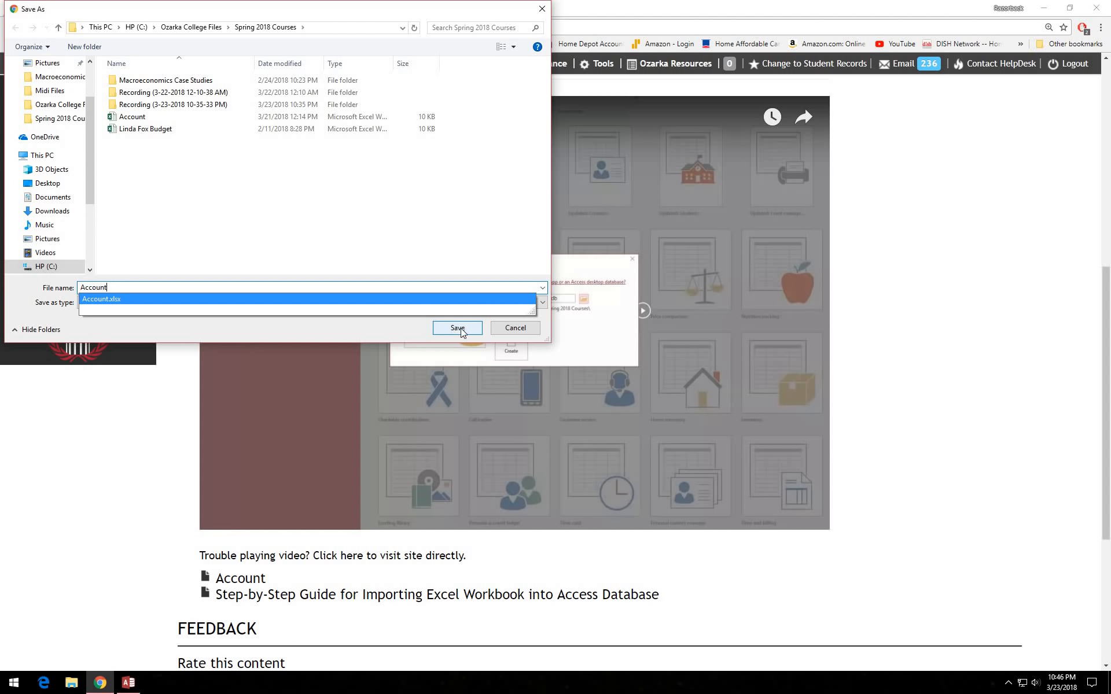
pyautogui.click(506, 328)
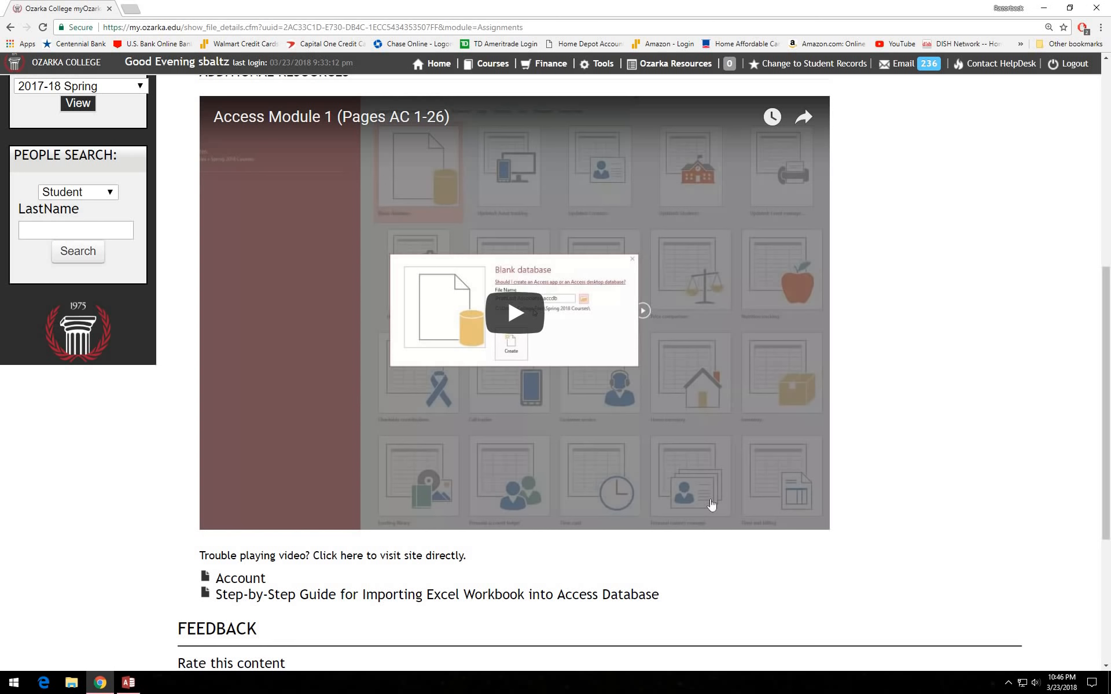
# Switch back to Access and start an Excel import of Account.xlsx from the Spring 2018 Courses folder into a new table.
pyautogui.click(128, 685)
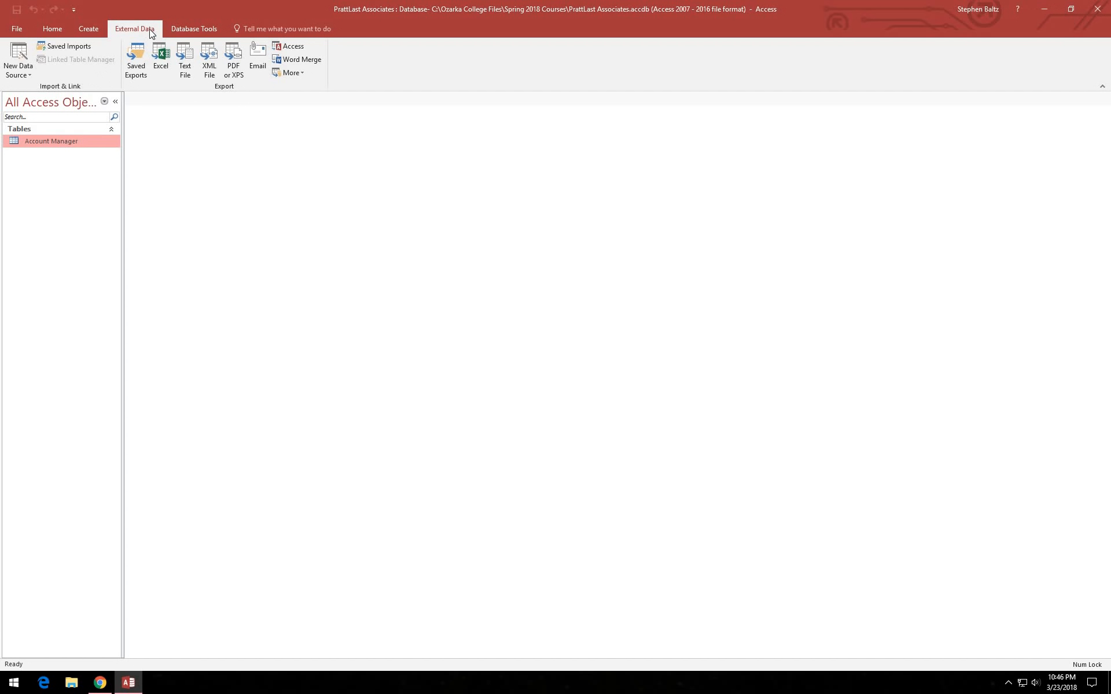
pyautogui.click(55, 29)
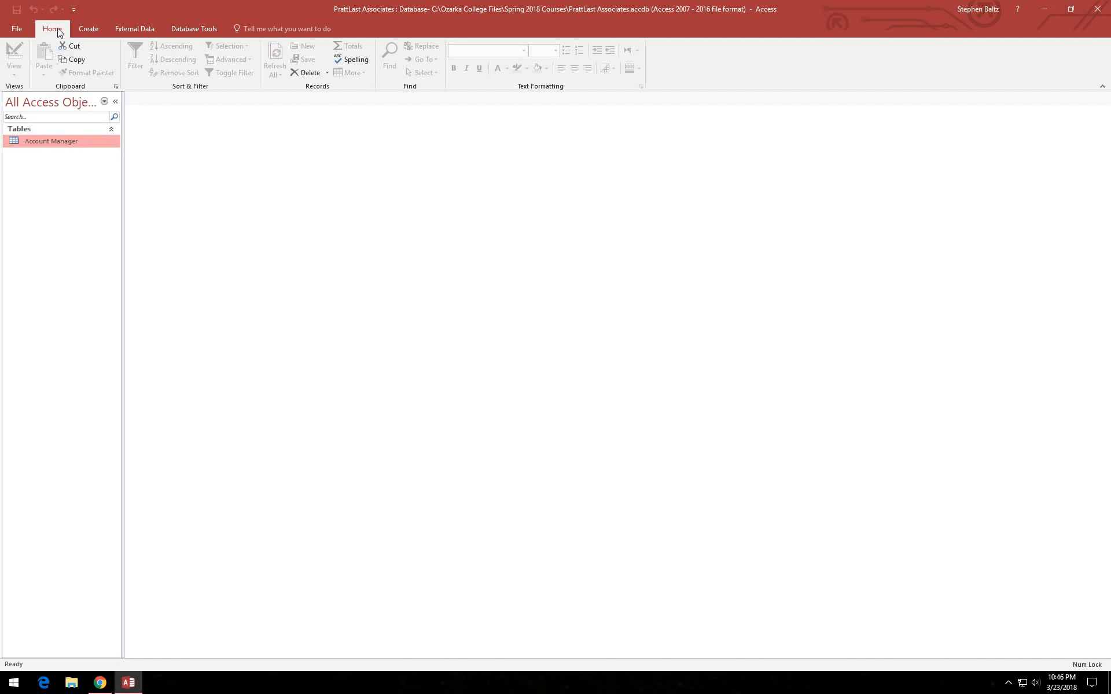
pyautogui.click(143, 32)
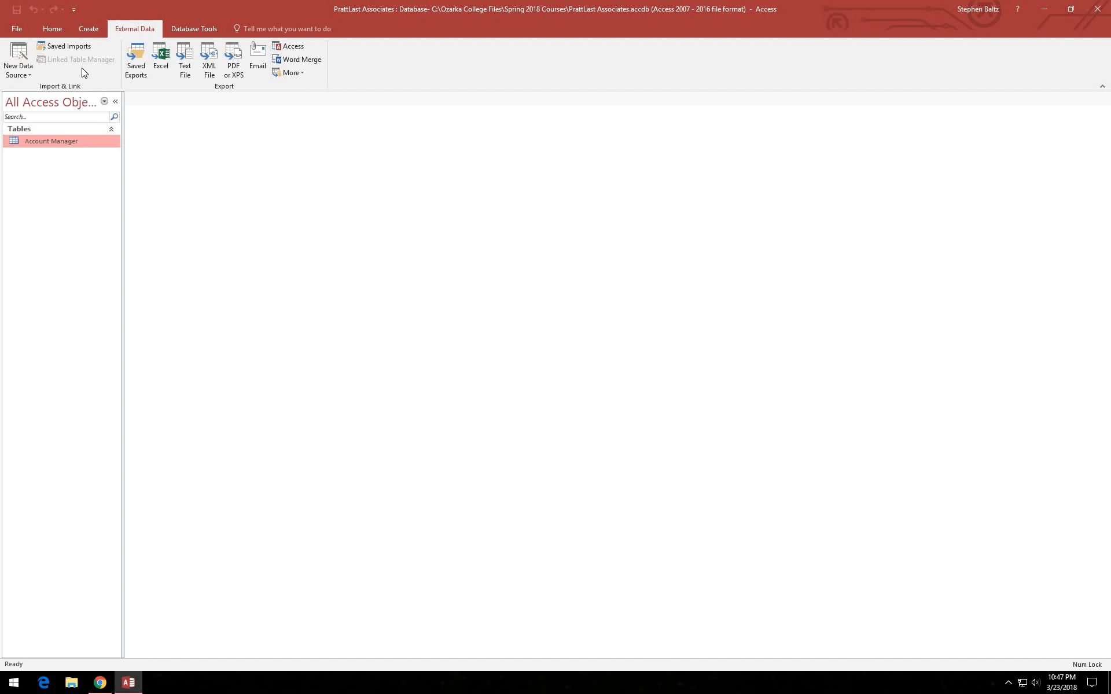
pyautogui.click(23, 67)
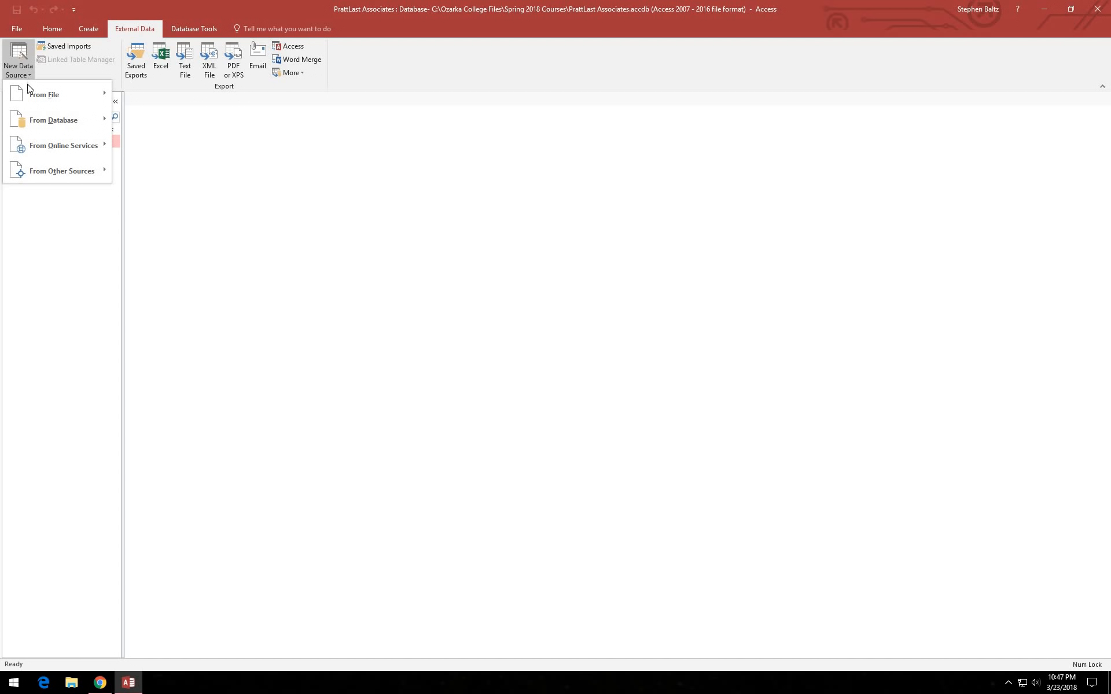
pyautogui.moveTo(28, 97)
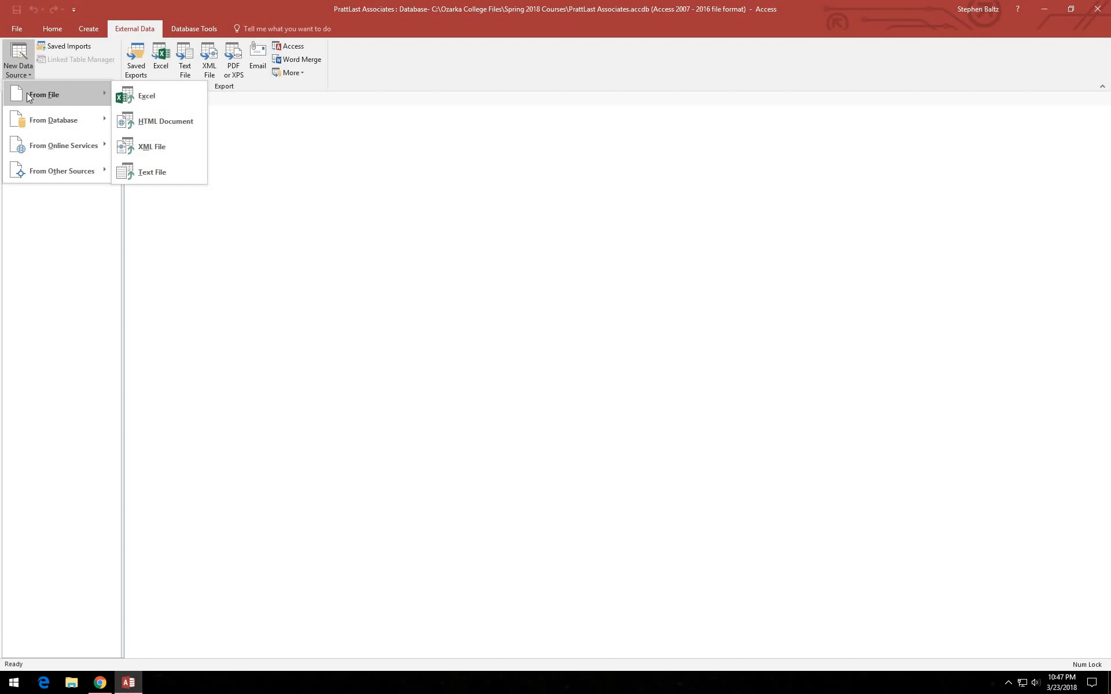
pyautogui.click(128, 94)
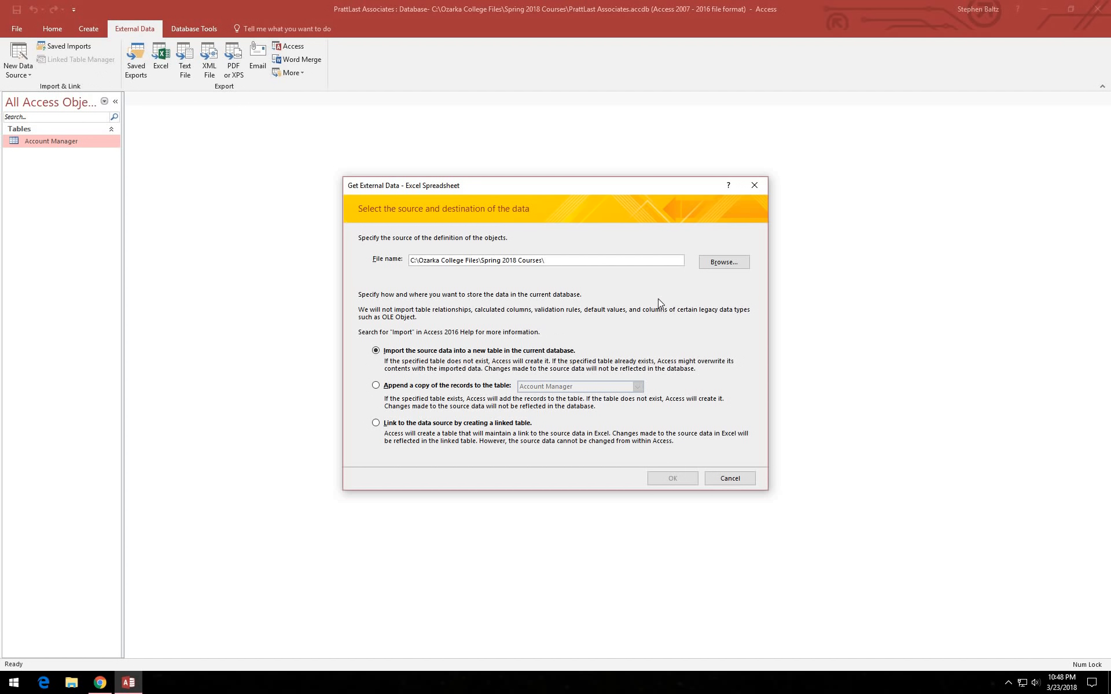
pyautogui.click(717, 262)
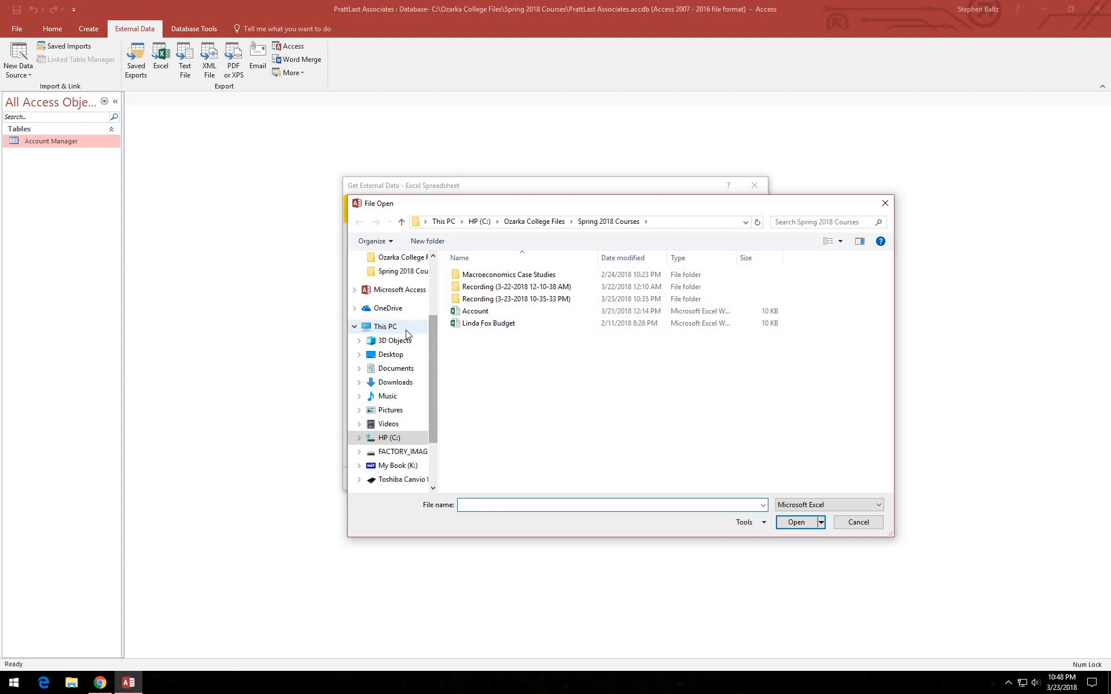
pyautogui.click(487, 314)
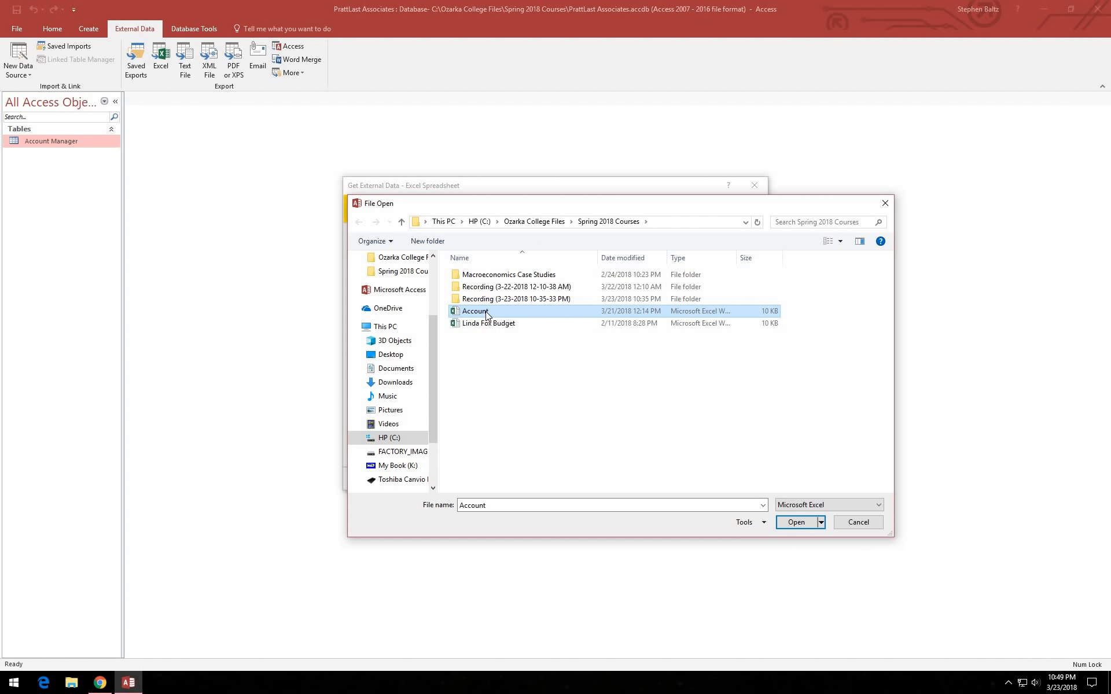
pyautogui.click(797, 523)
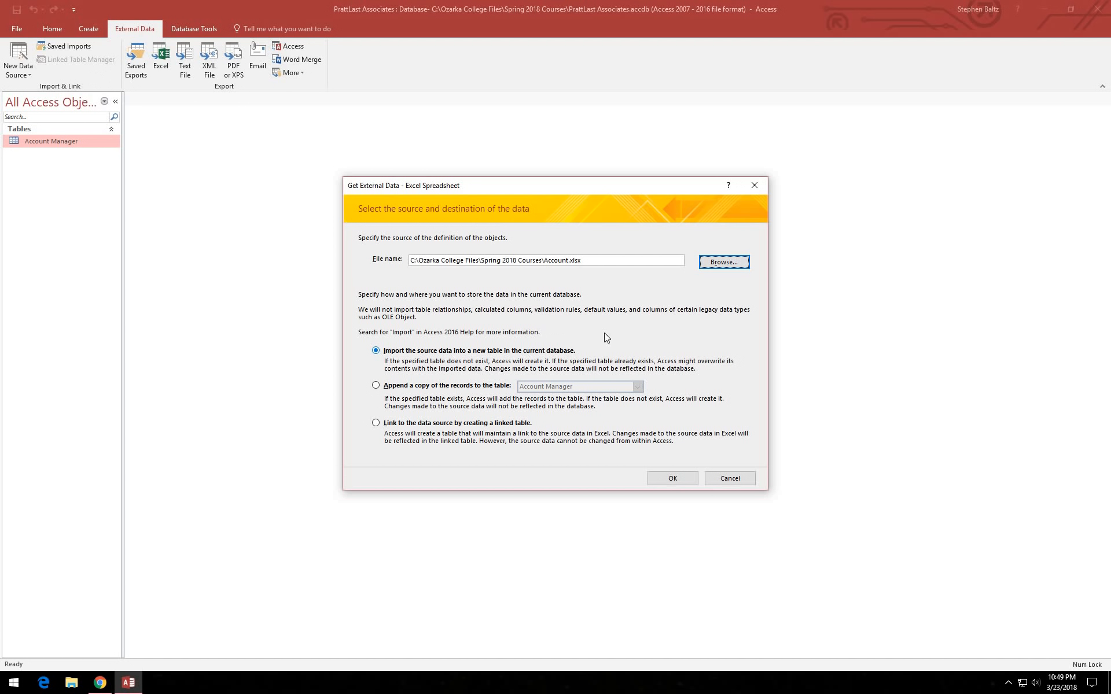
pyautogui.click(685, 480)
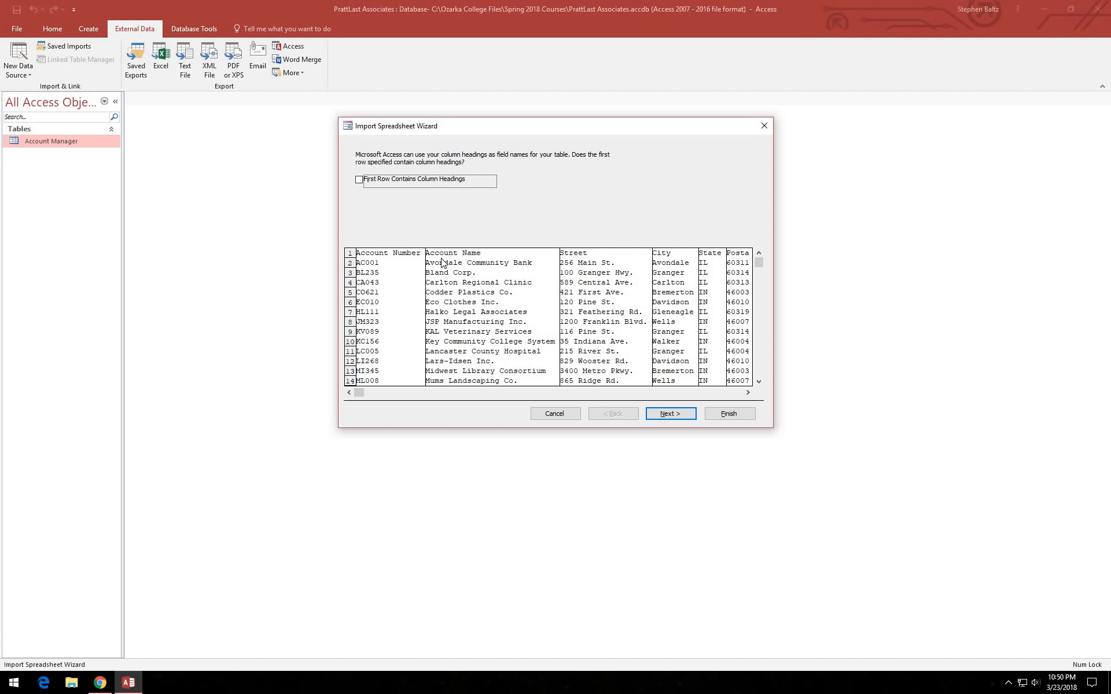
# Use the first row as column headings and choose Account Number as the import's own primary key.
pyautogui.click(359, 180)
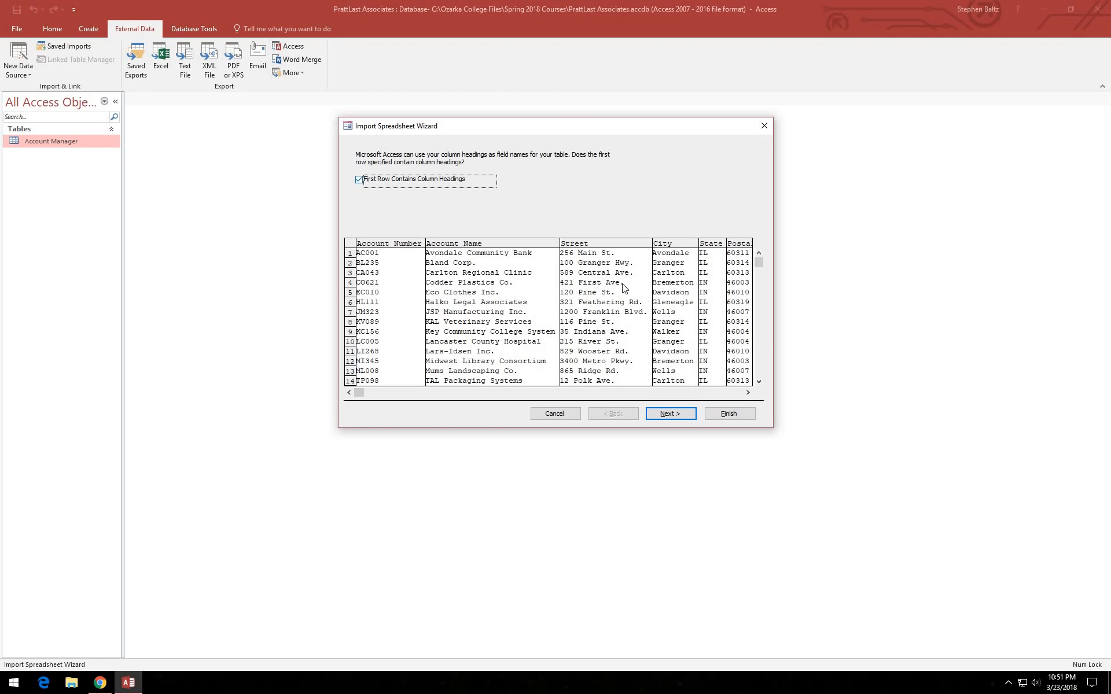
pyautogui.click(683, 414)
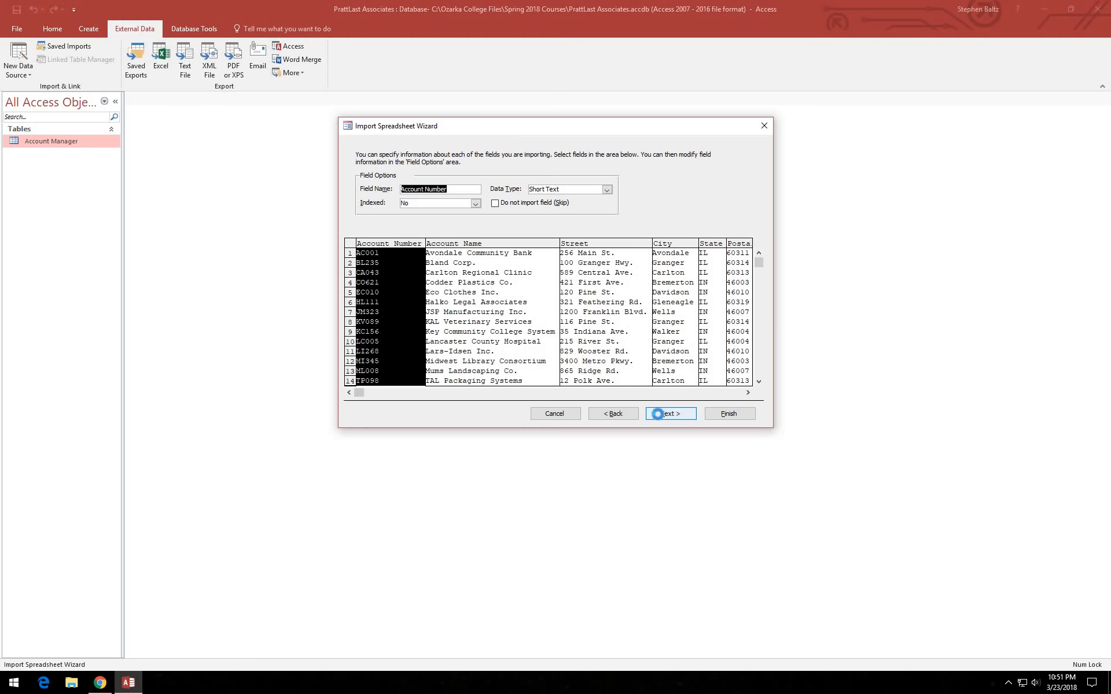
pyautogui.click(661, 417)
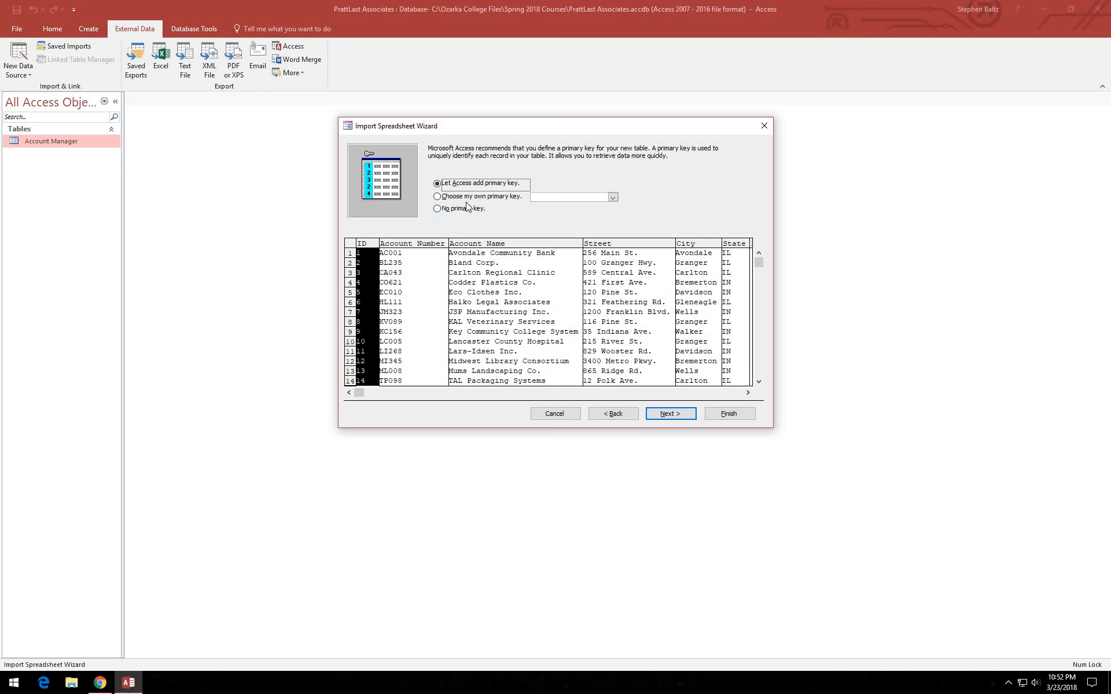
pyautogui.click(438, 197)
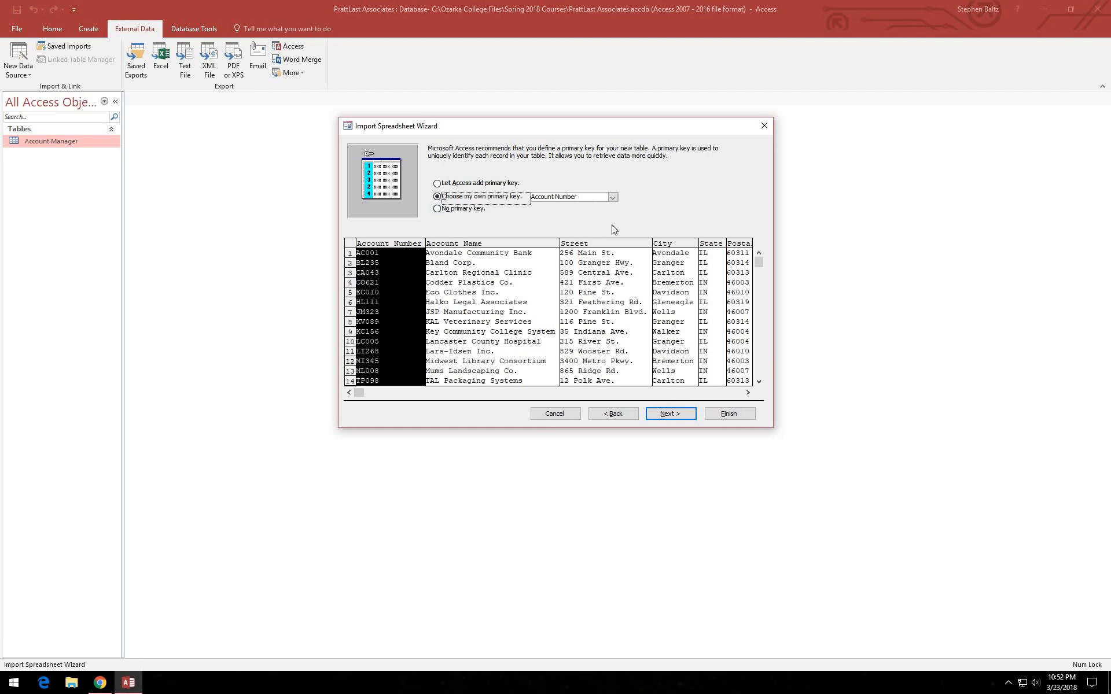
pyautogui.click(666, 414)
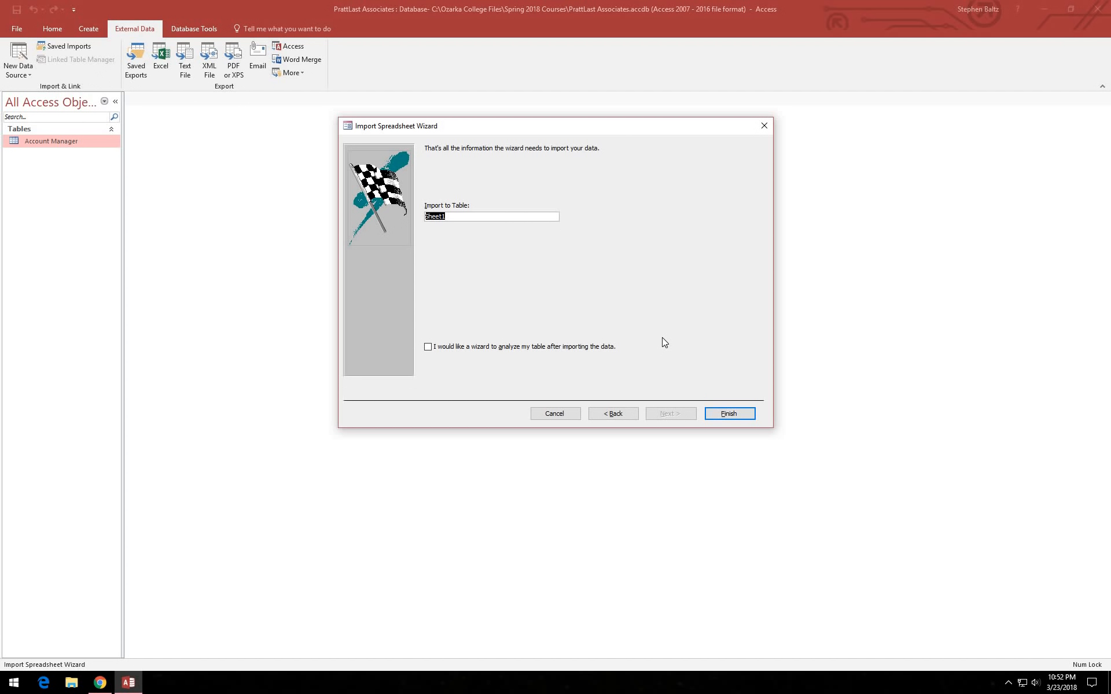
# Name the imported table Account and finish the import without saving the import steps.
pyautogui.write('Account')
pyautogui.click(726, 414)
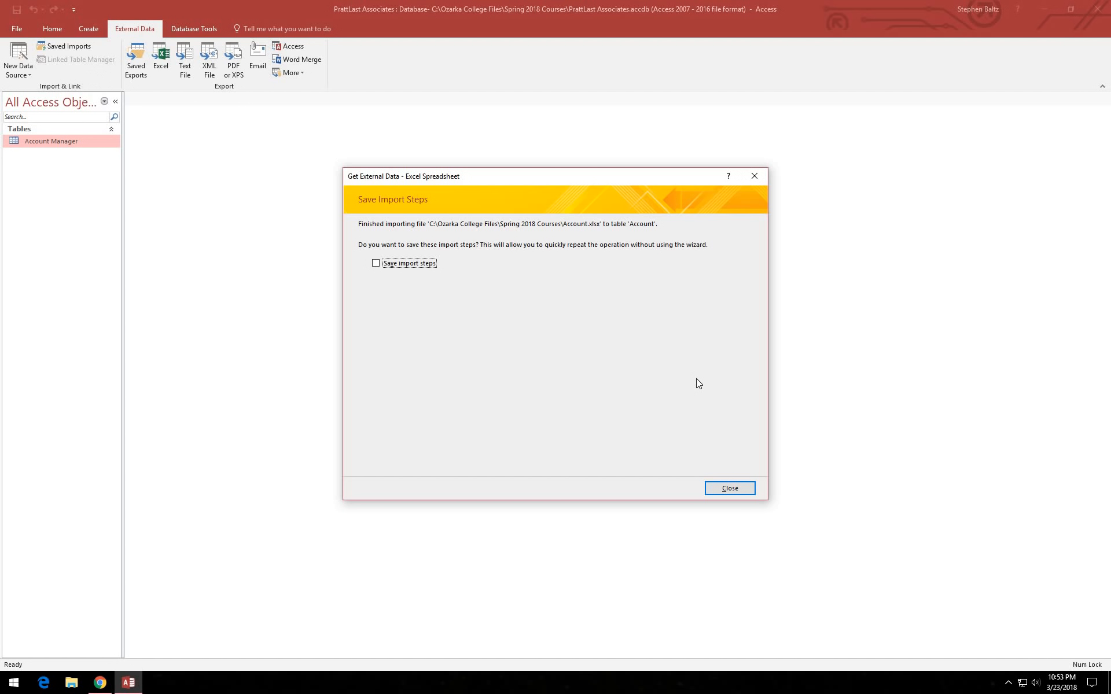
pyautogui.click(744, 492)
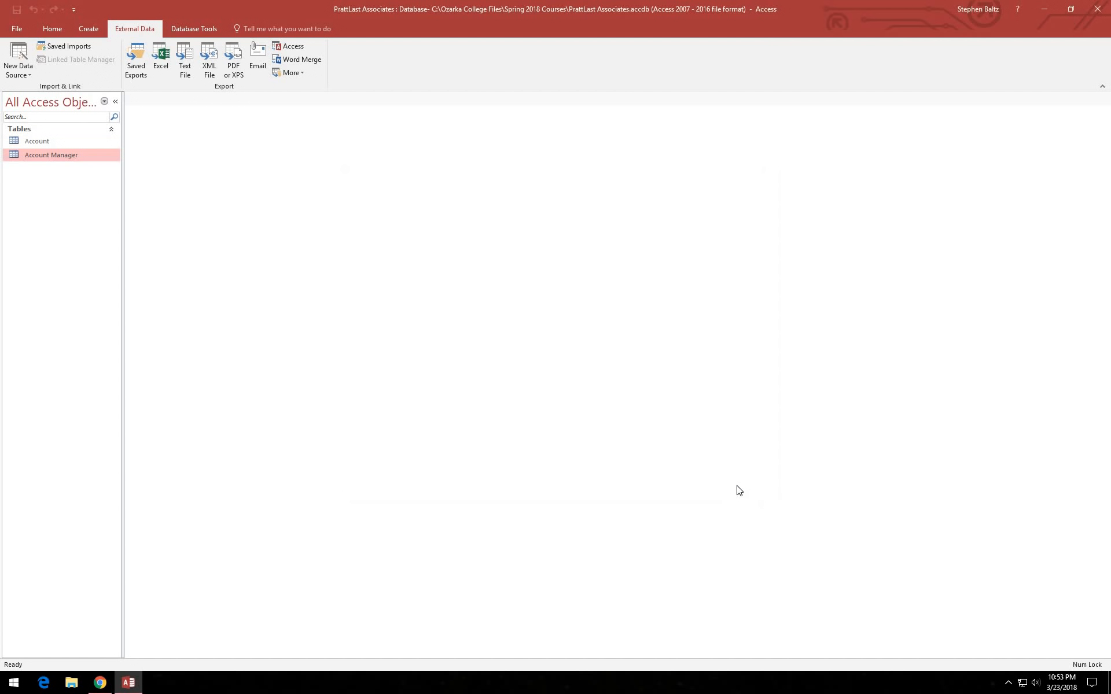
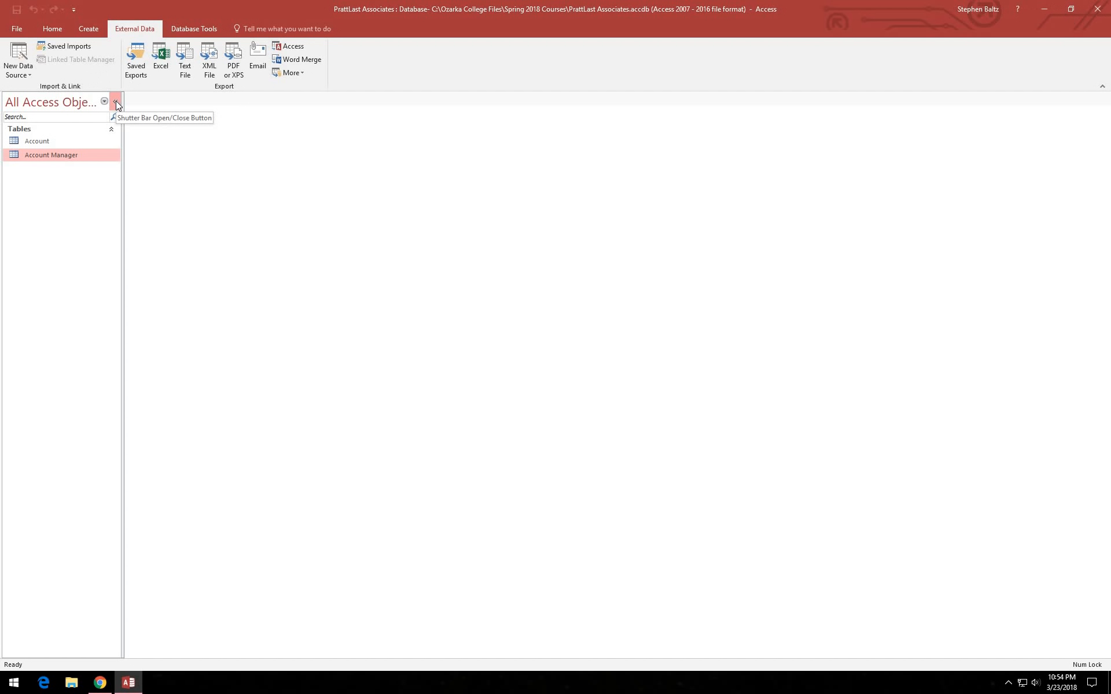
# Open the Account table in Design View and collapse the list of database objects.
pyautogui.rightClick(40, 140)
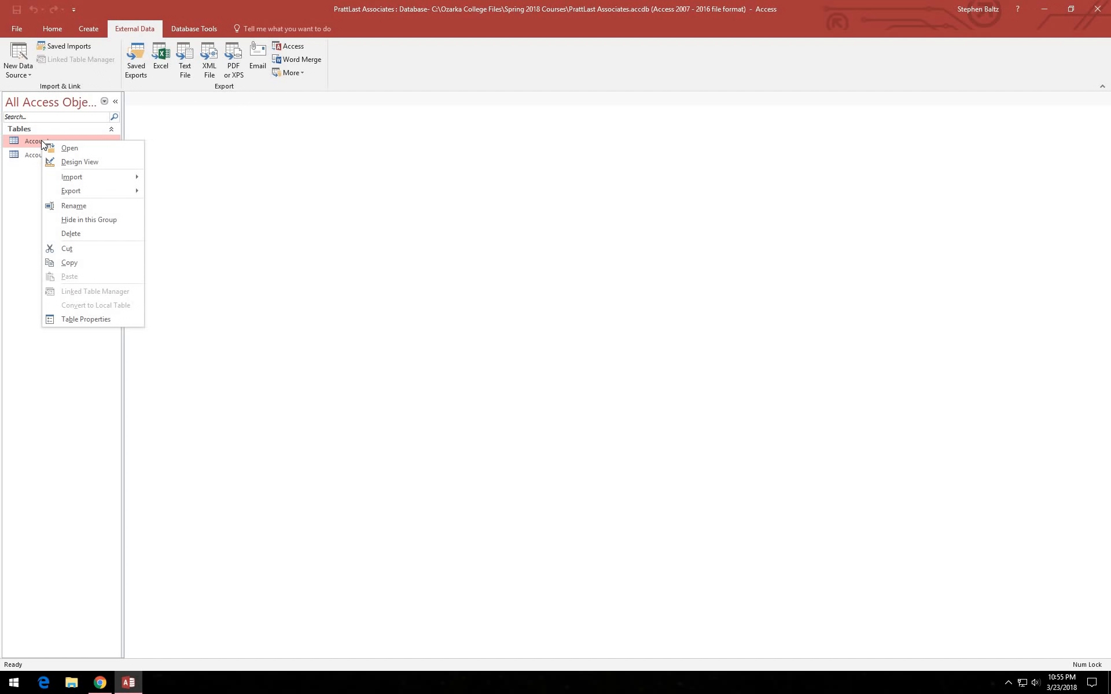
pyautogui.click(73, 161)
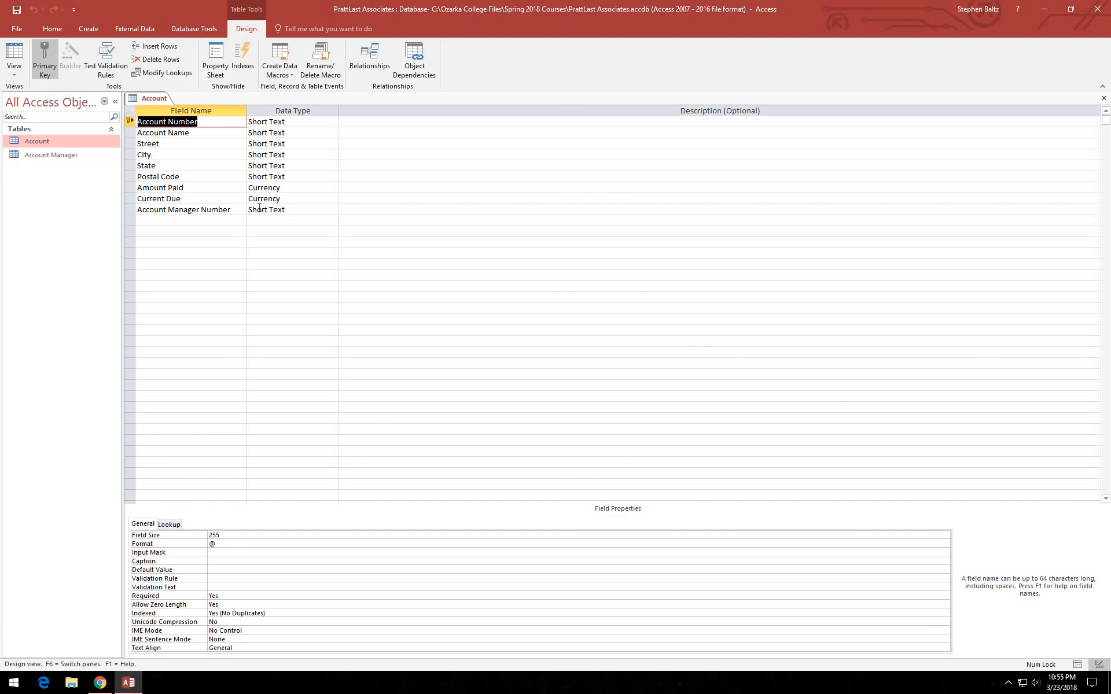
pyautogui.click(115, 101)
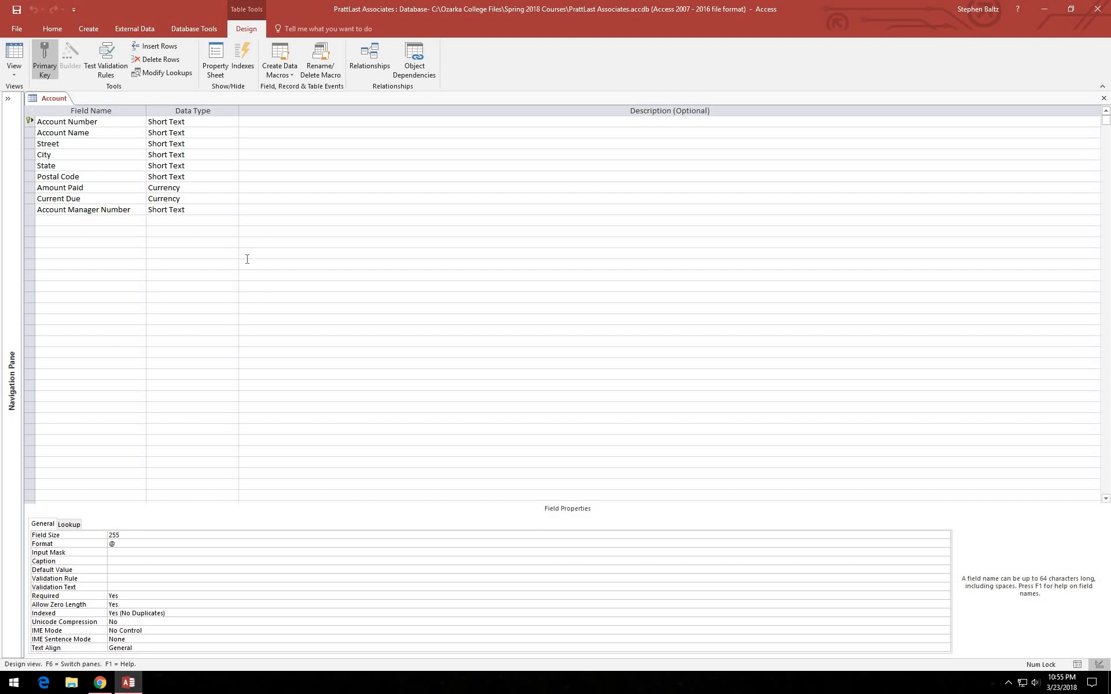
# Describe the Account Number field as "Account Number (two uppercase lettes followed by a 3-digit number)".
pyautogui.click(259, 123)
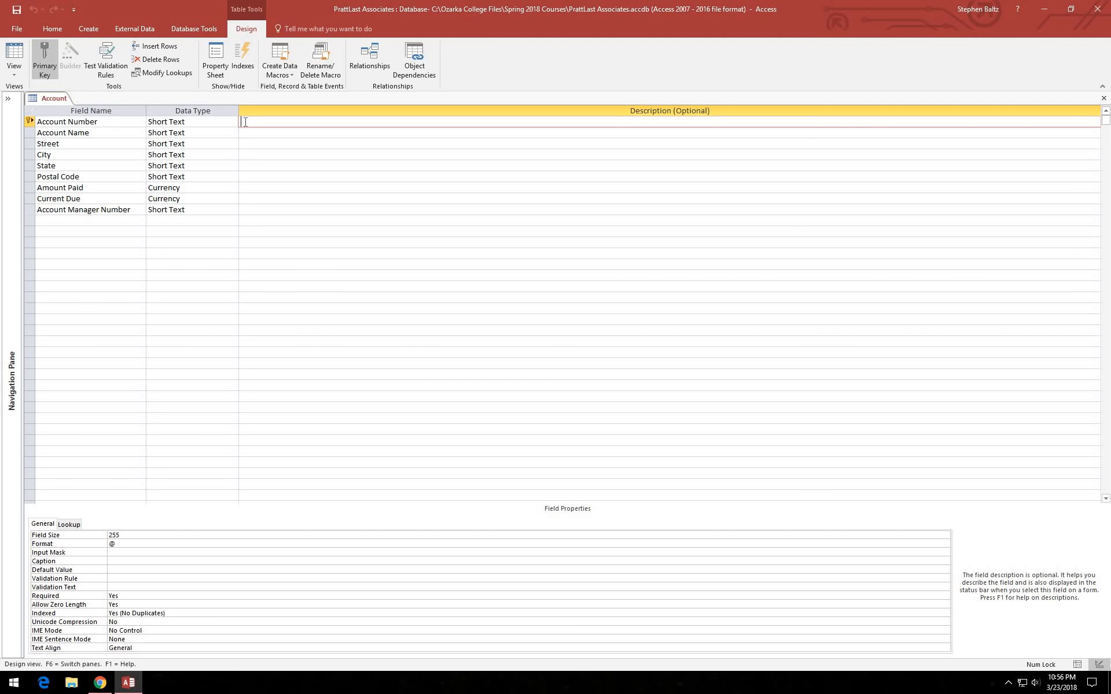
pyautogui.write('Account Number (two uppercs')
pyautogui.write('se lettes ')
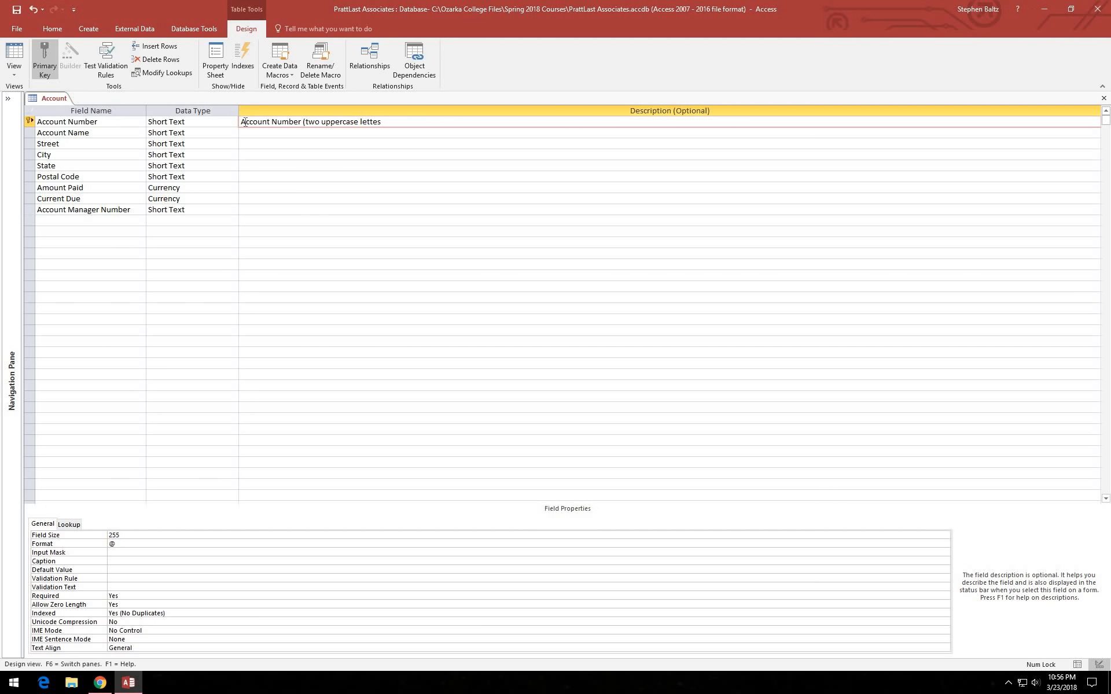
pyautogui.write('followed by a 3-digit number')
# Set the Account Number field's size to 5 and its caption to "AC #".
pyautogui.doubleClick(113, 535)
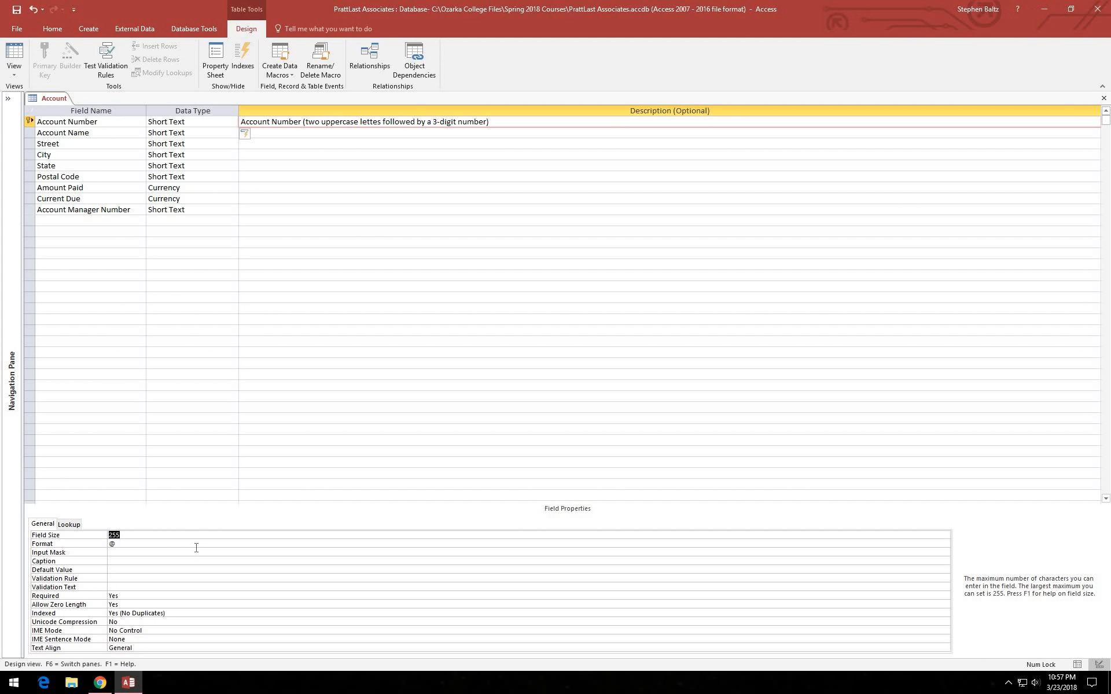
pyautogui.write('5')
pyautogui.click(117, 561)
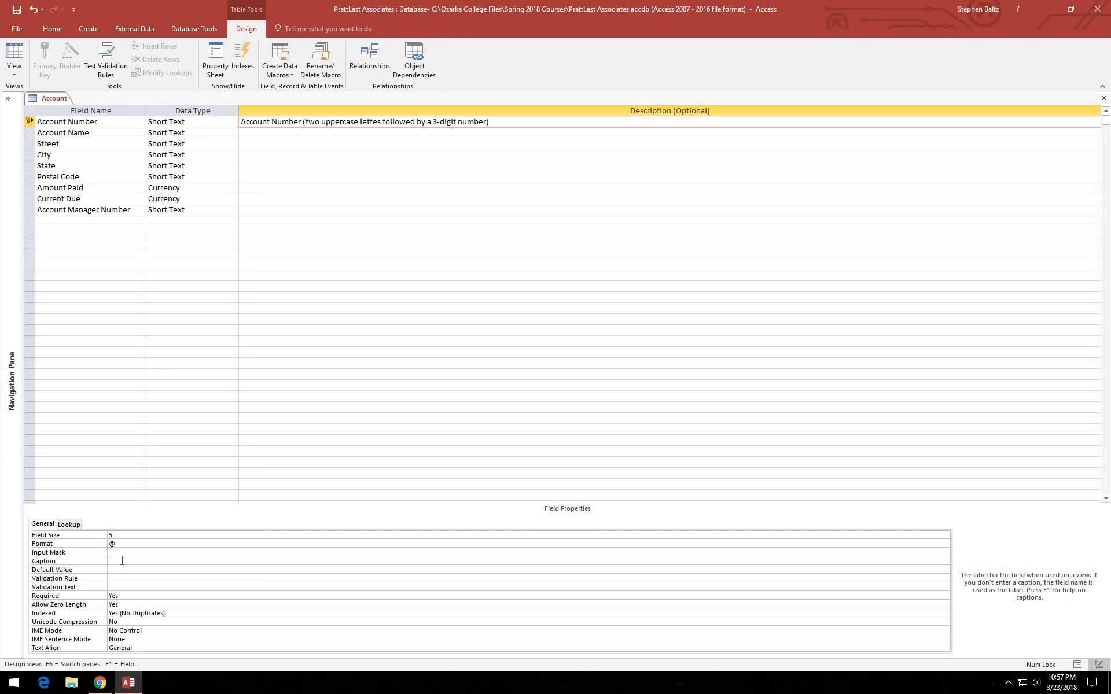
pyautogui.write('AC #')
# Set the field size to 30 for Account Name and to 20 for both Street and City.
pyautogui.click(84, 134)
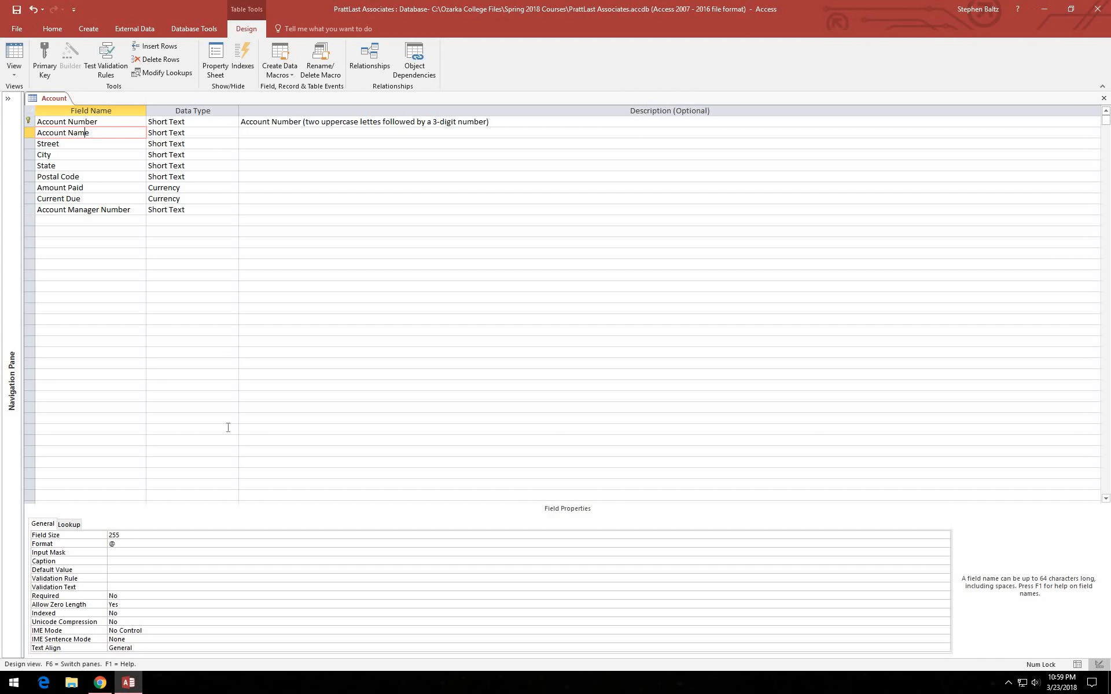
pyautogui.doubleClick(117, 535)
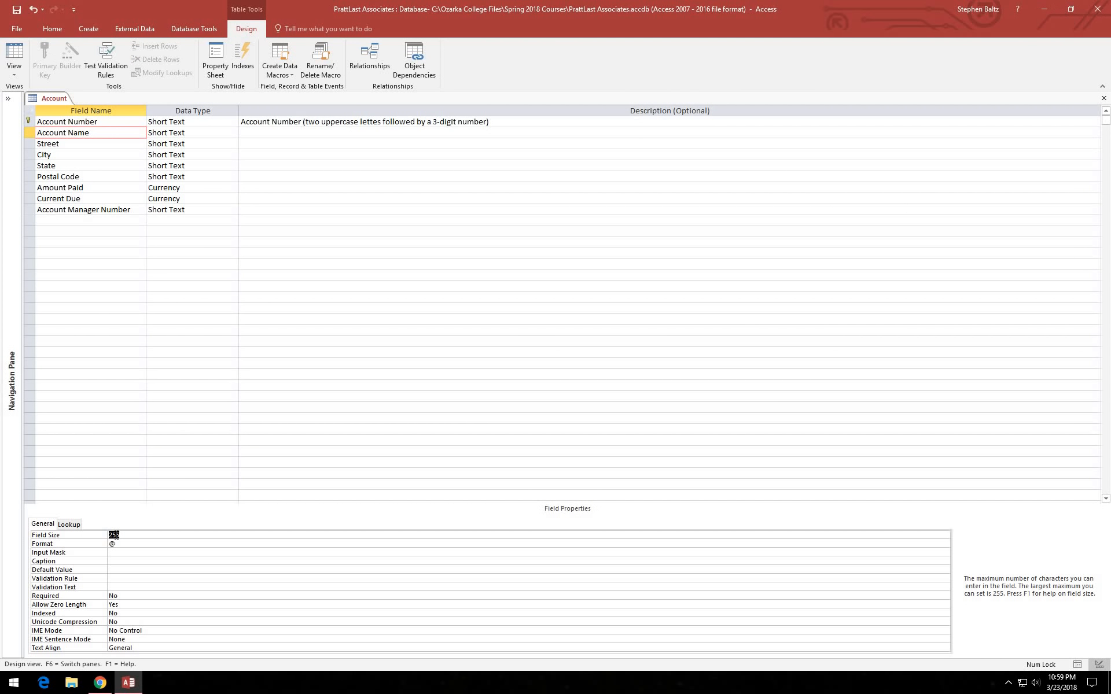
pyautogui.write('30')
pyautogui.click(57, 144)
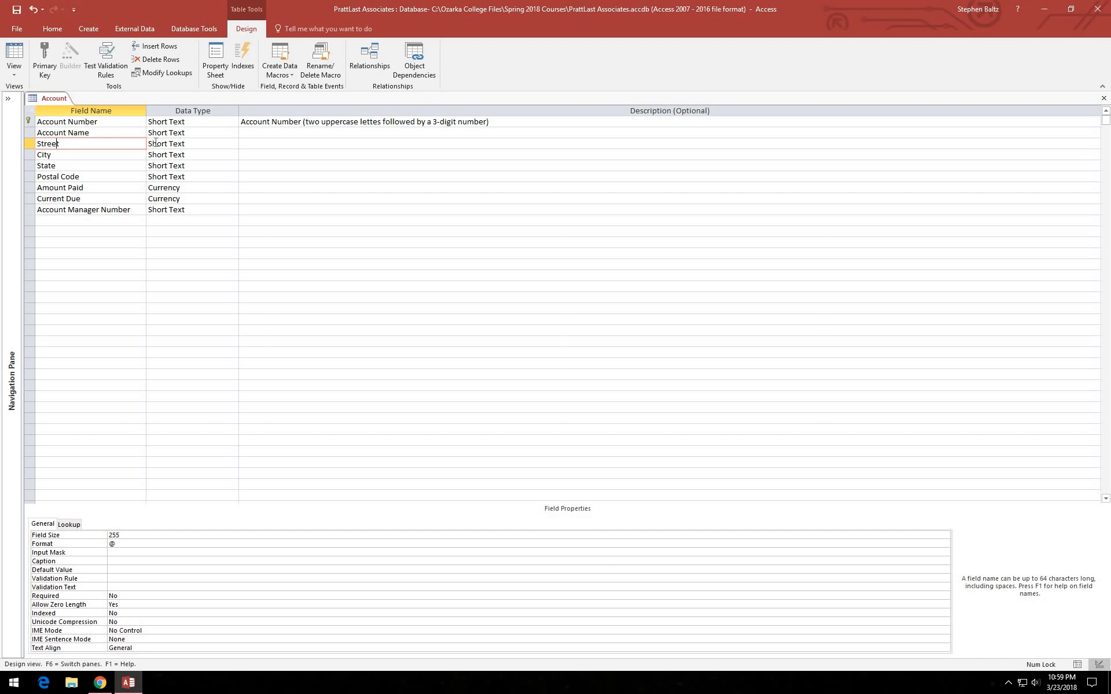
pyautogui.doubleClick(113, 535)
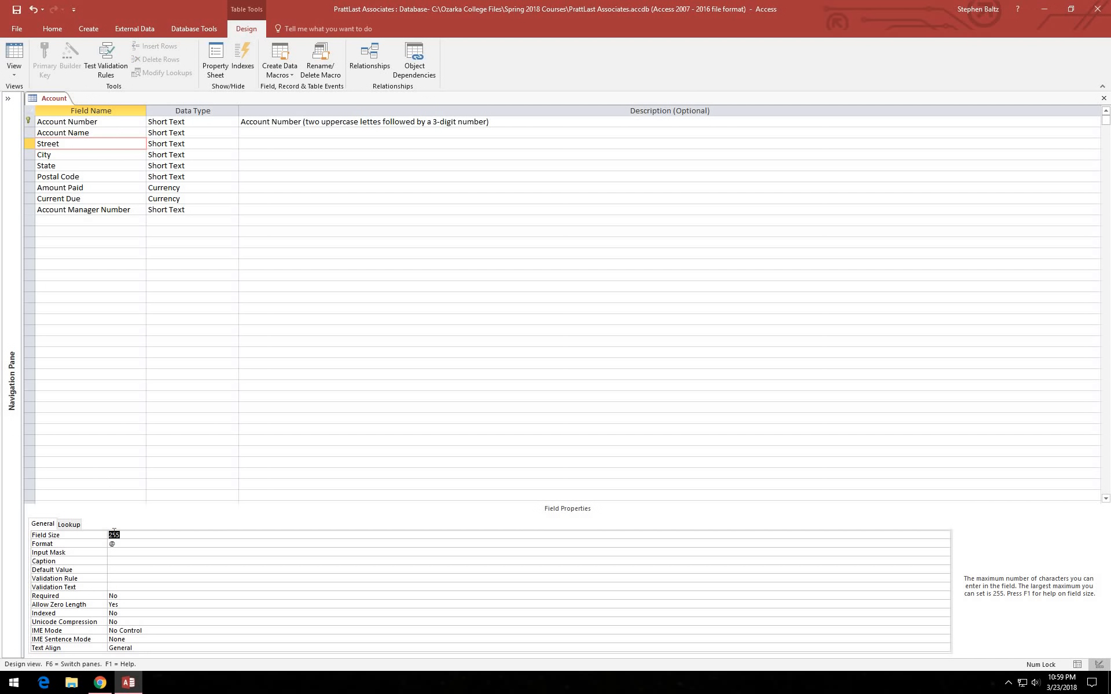
pyautogui.write('20')
pyautogui.click(55, 155)
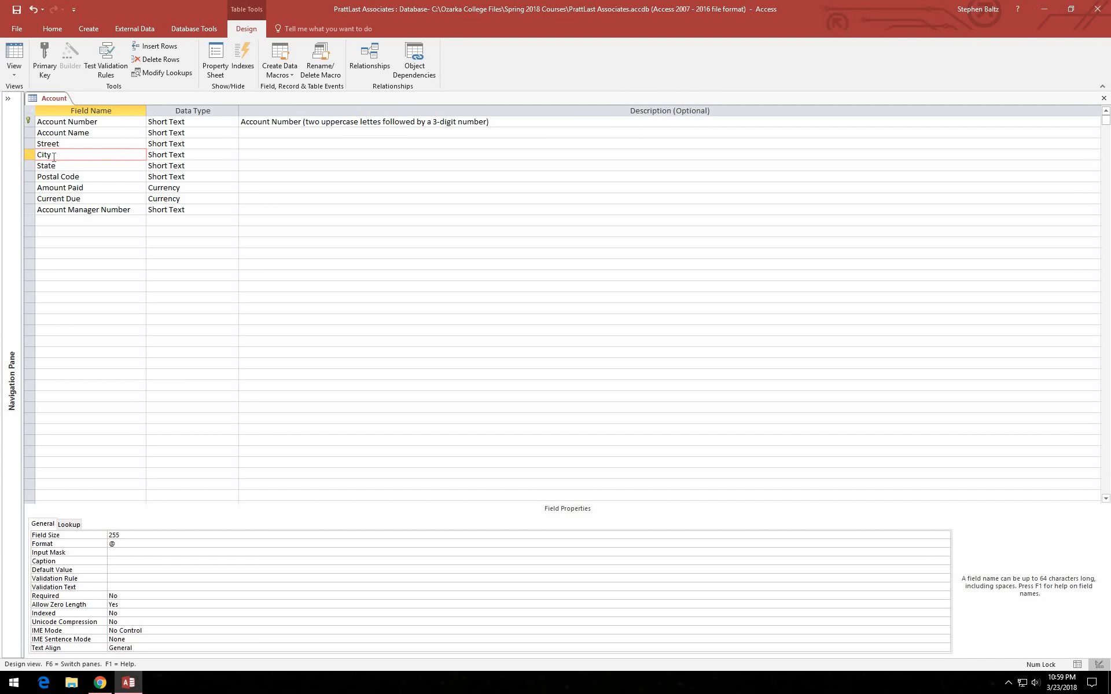
pyautogui.click(116, 534)
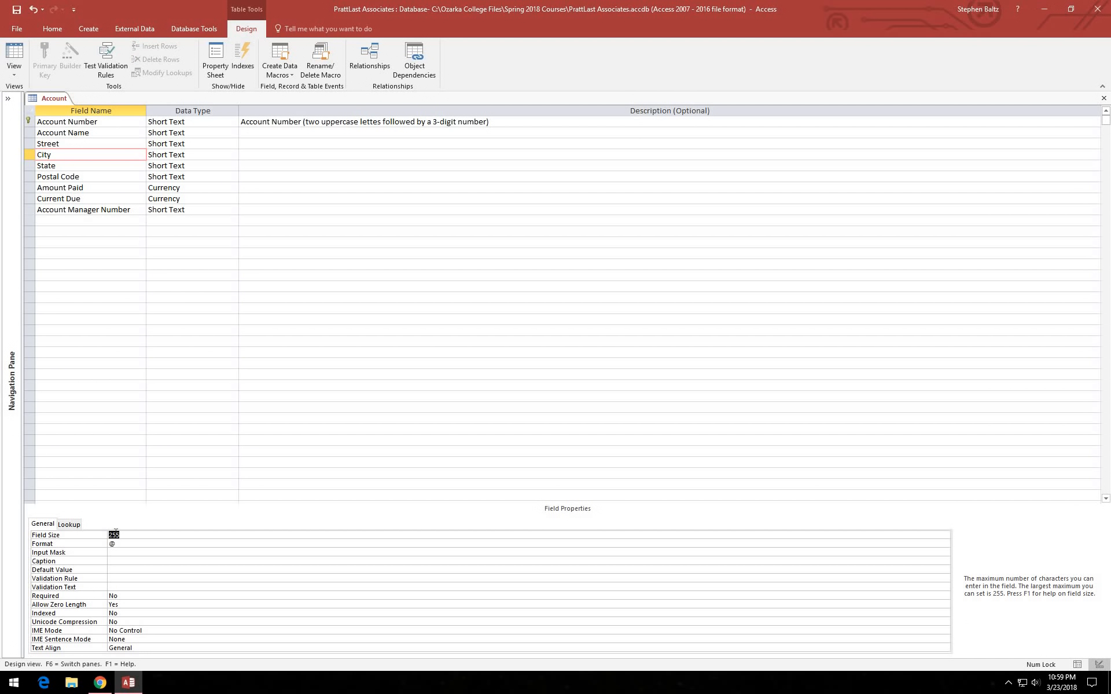
pyautogui.write('20')
# Set the field size to 2 for State and to 5 for Postal Code.
pyautogui.click(51, 166)
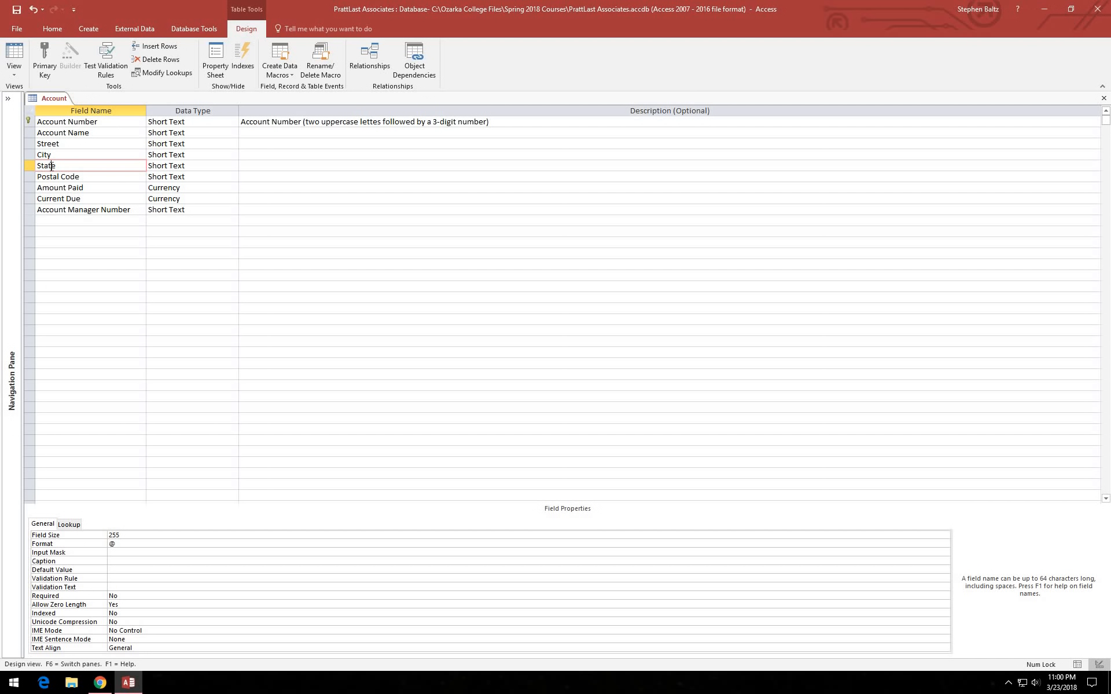
pyautogui.doubleClick(114, 536)
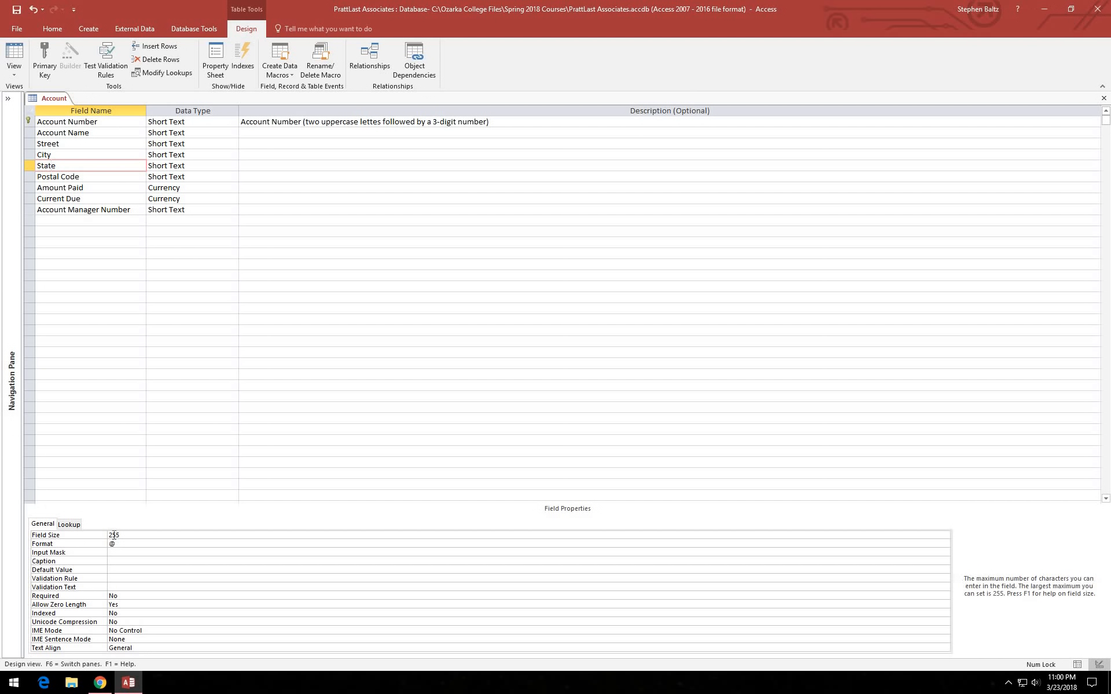
pyautogui.write('2')
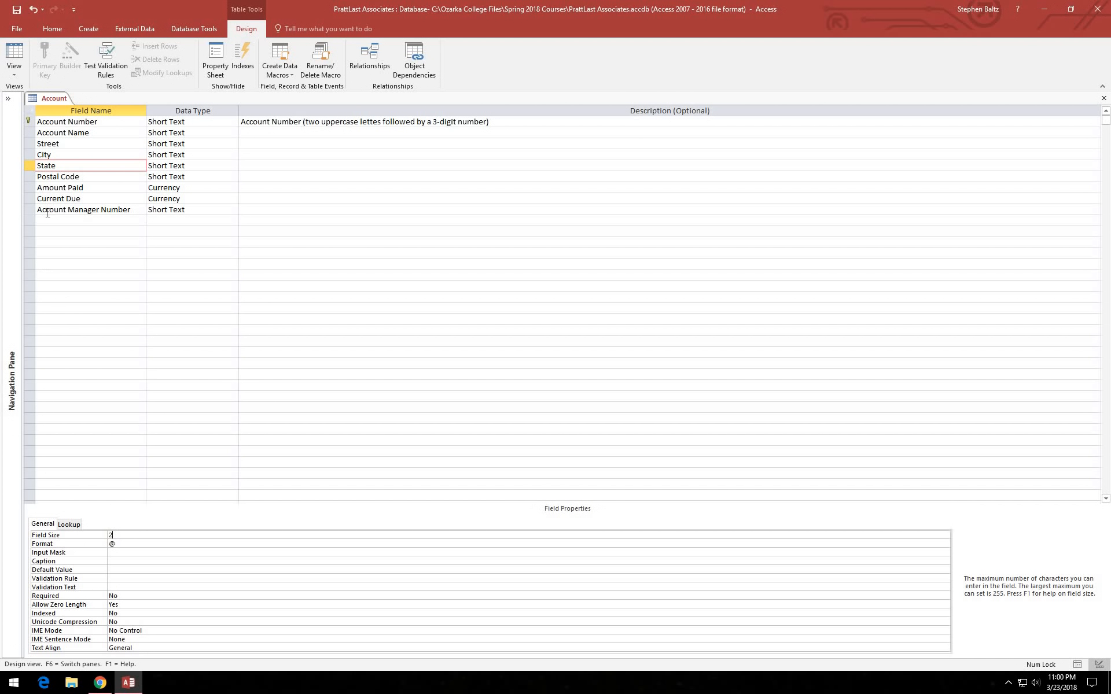
pyautogui.click(53, 177)
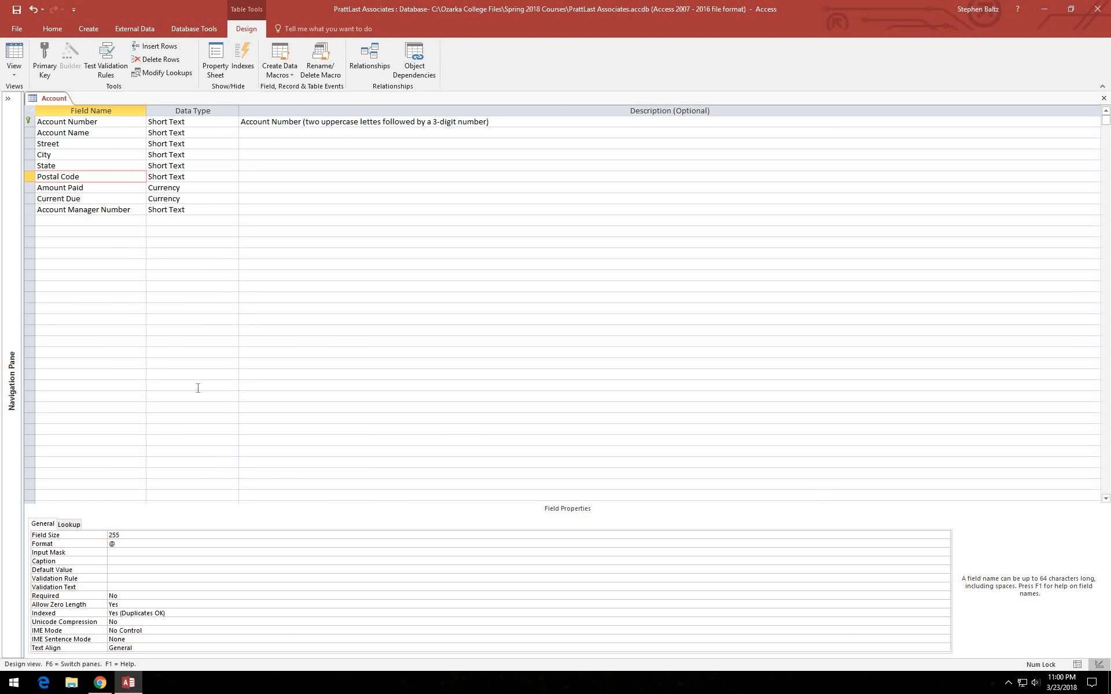
pyautogui.doubleClick(116, 536)
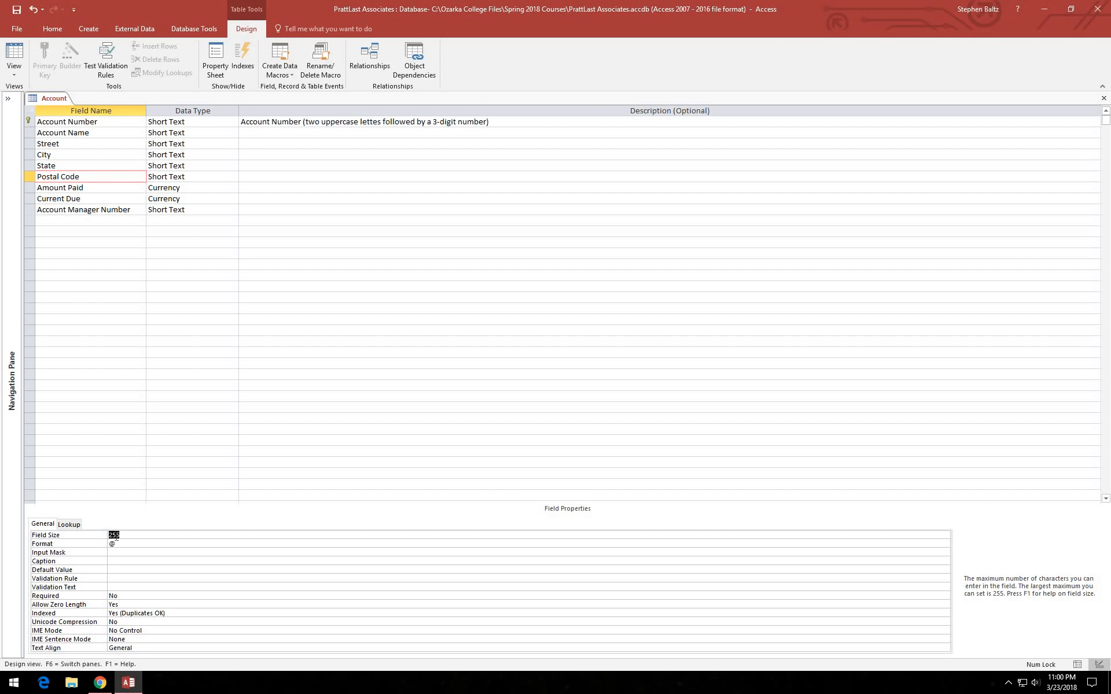
pyautogui.write('5')
# Check the Amount Paid and Current Due properties, and set the Account Manager Number field size to 2.
pyautogui.click(61, 189)
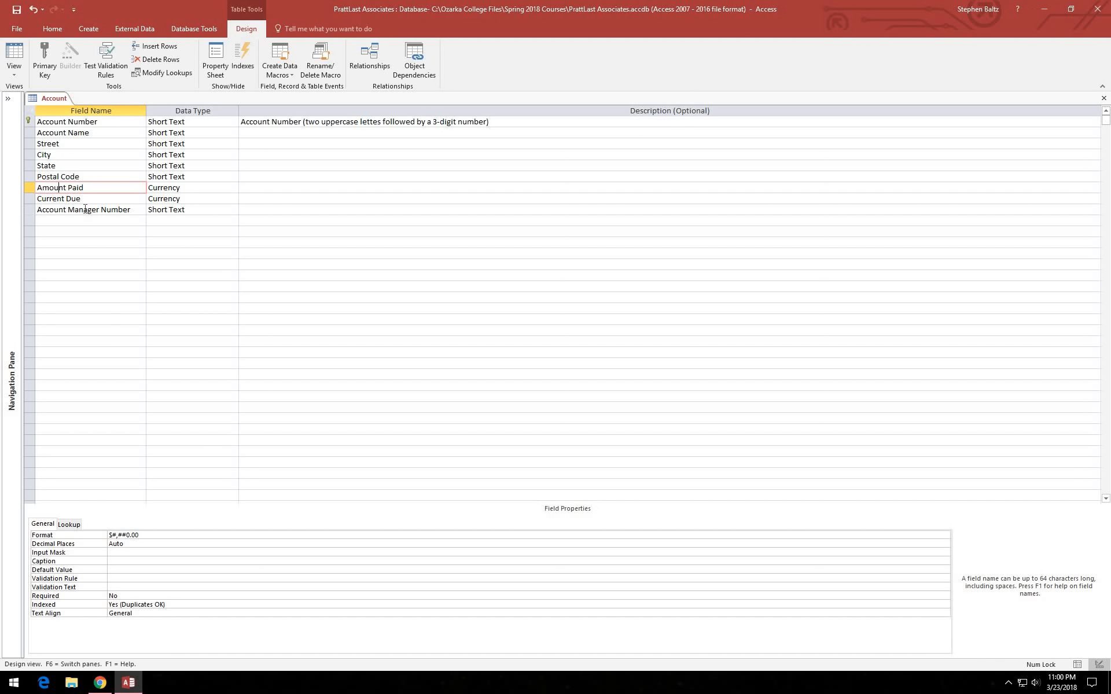
pyautogui.click(70, 199)
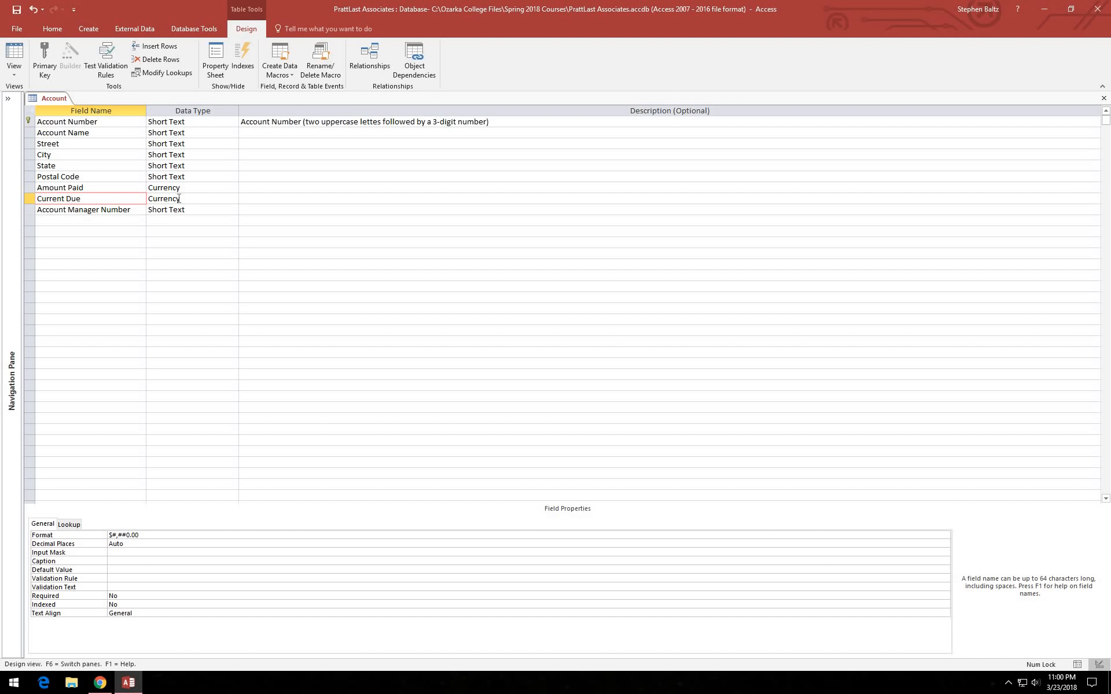
pyautogui.click(83, 210)
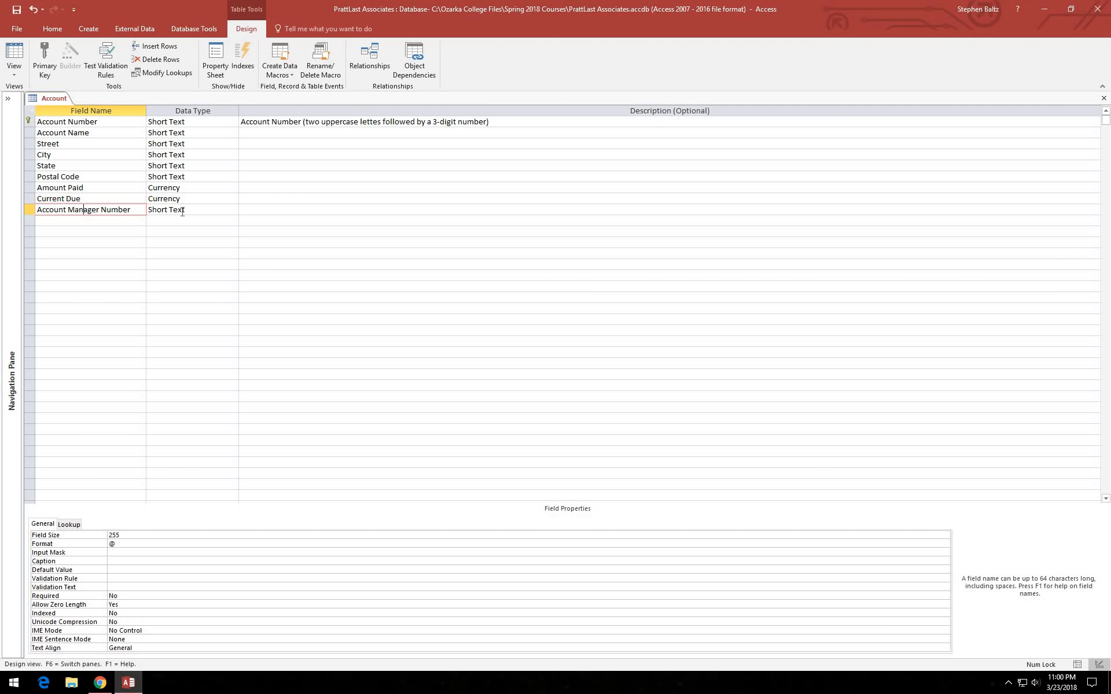
pyautogui.click(114, 535)
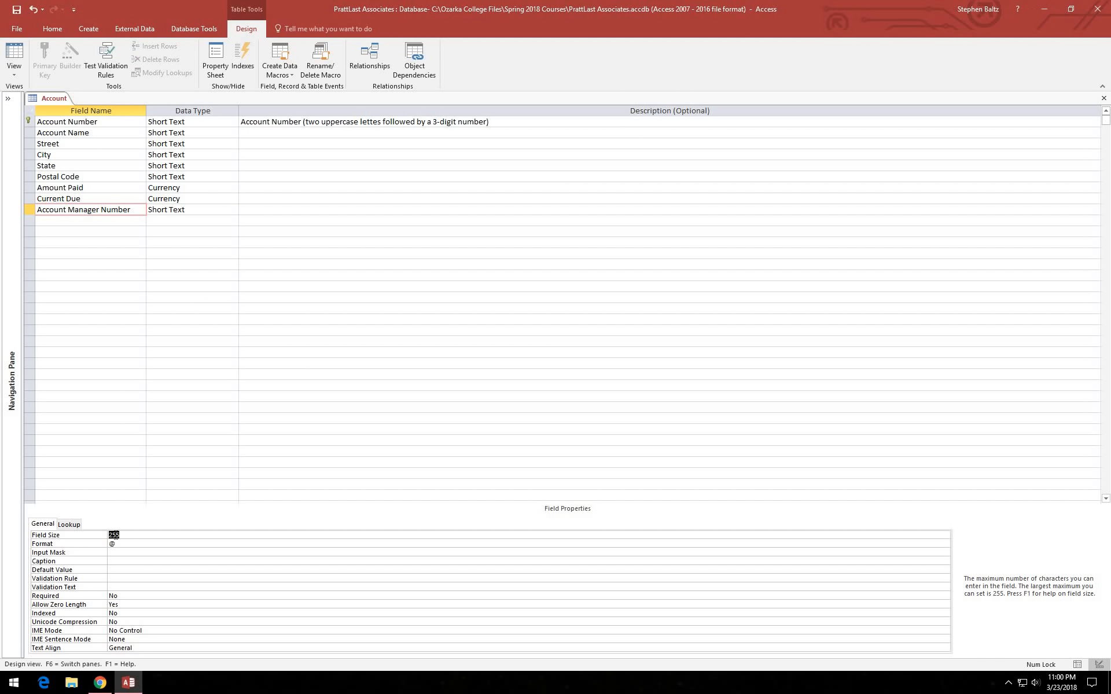
pyautogui.write('2')
# Describe the Account Manager Number field as "Account Manager Number (number of account manager for account)" and caption it "AM #".
pyautogui.click(249, 210)
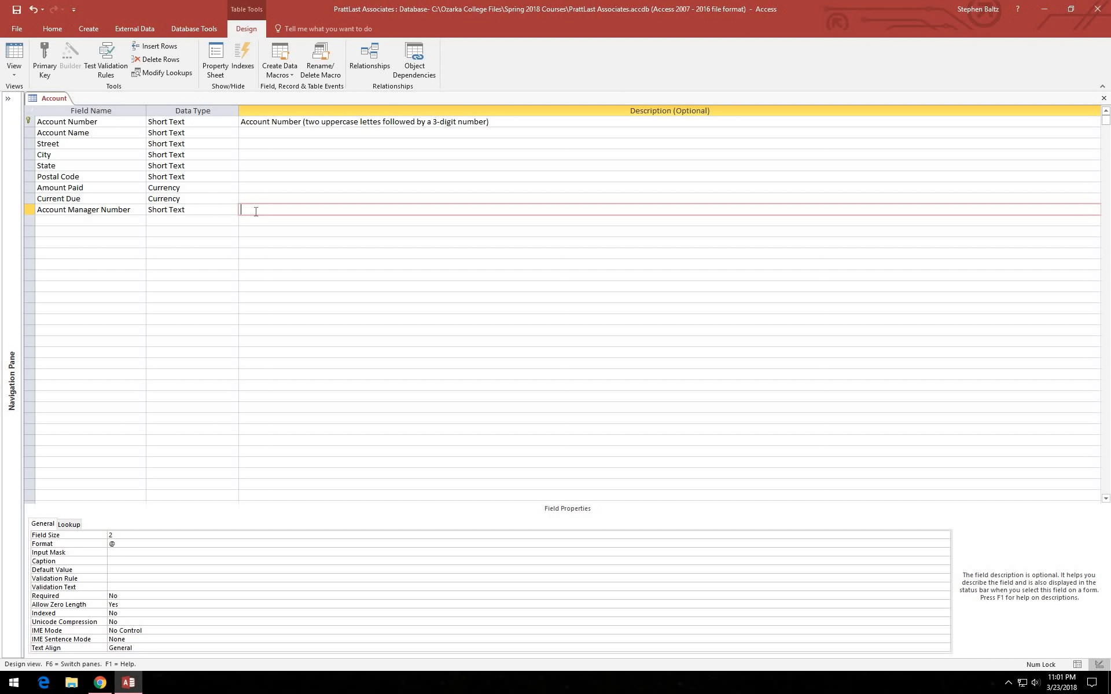
pyautogui.write('Account')
pyautogui.write('Manager Number (number of account man')
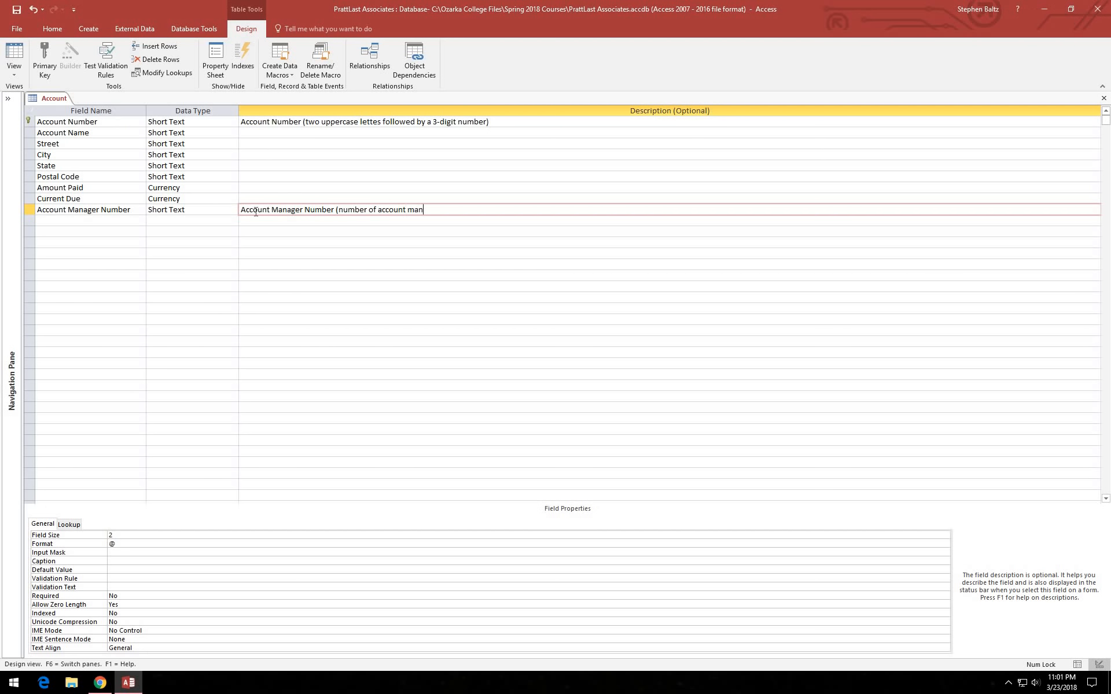
pyautogui.write('ager for account)')
pyautogui.click(117, 561)
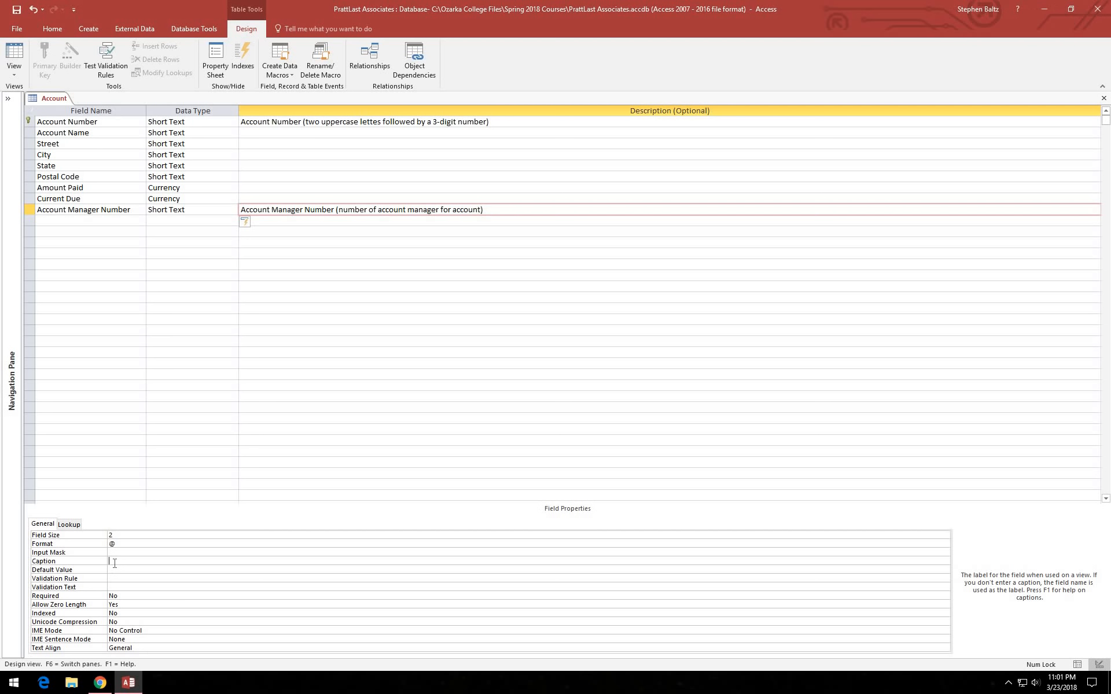
pyautogui.write('AM #')
# Save the Account table's design, accepting the possible data loss from shorter field sizes, and close the table.
pyautogui.click(17, 12)
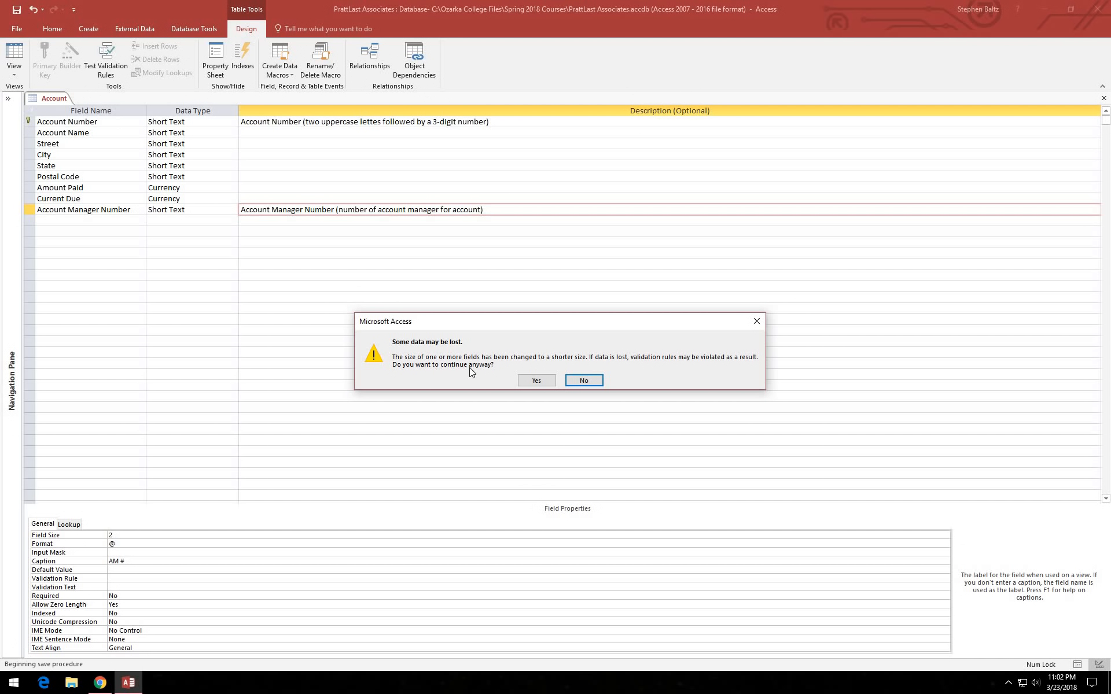
pyautogui.click(533, 380)
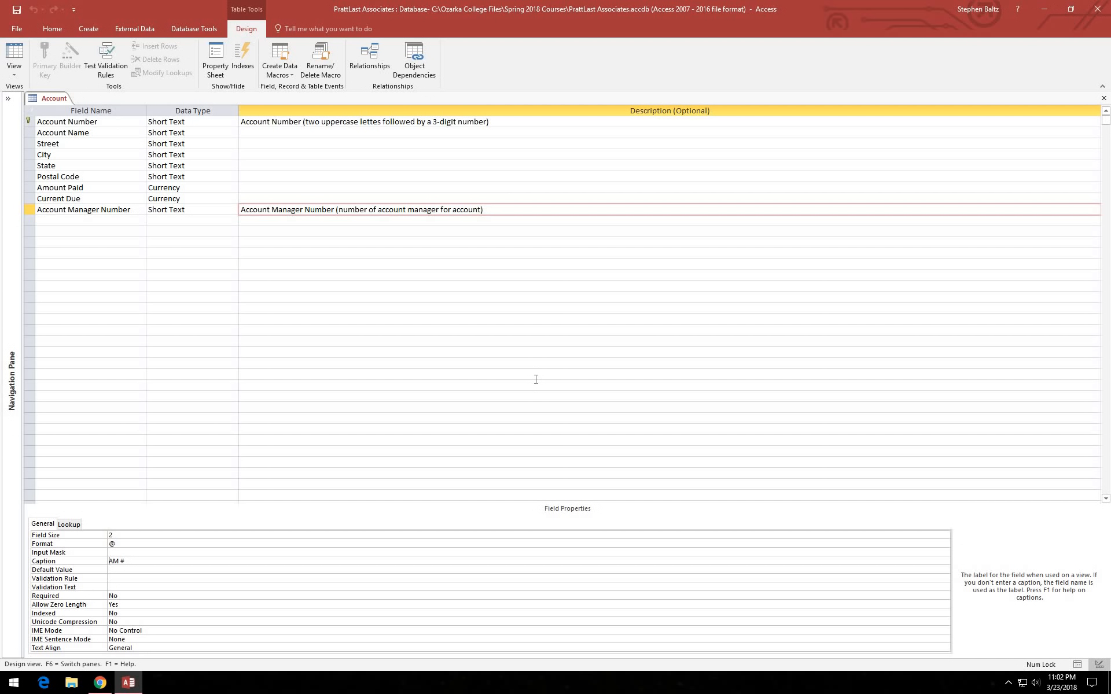
pyautogui.click(1104, 102)
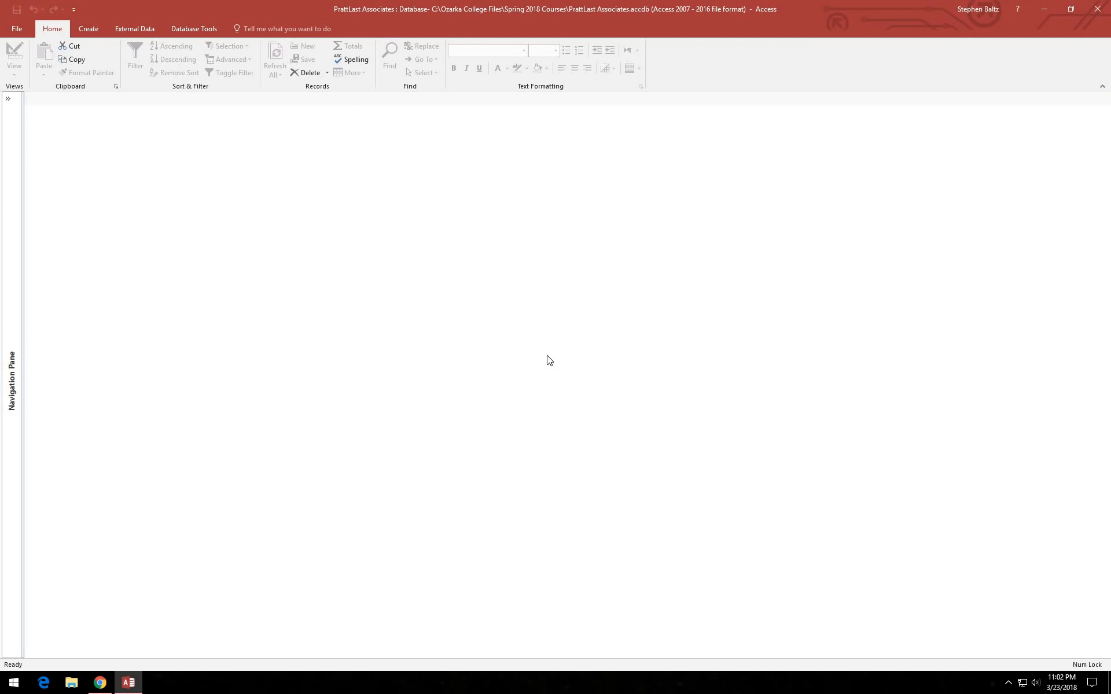
# Open the Account table in Datasheet View from the list of database objects and collapse that list.
pyautogui.click(9, 101)
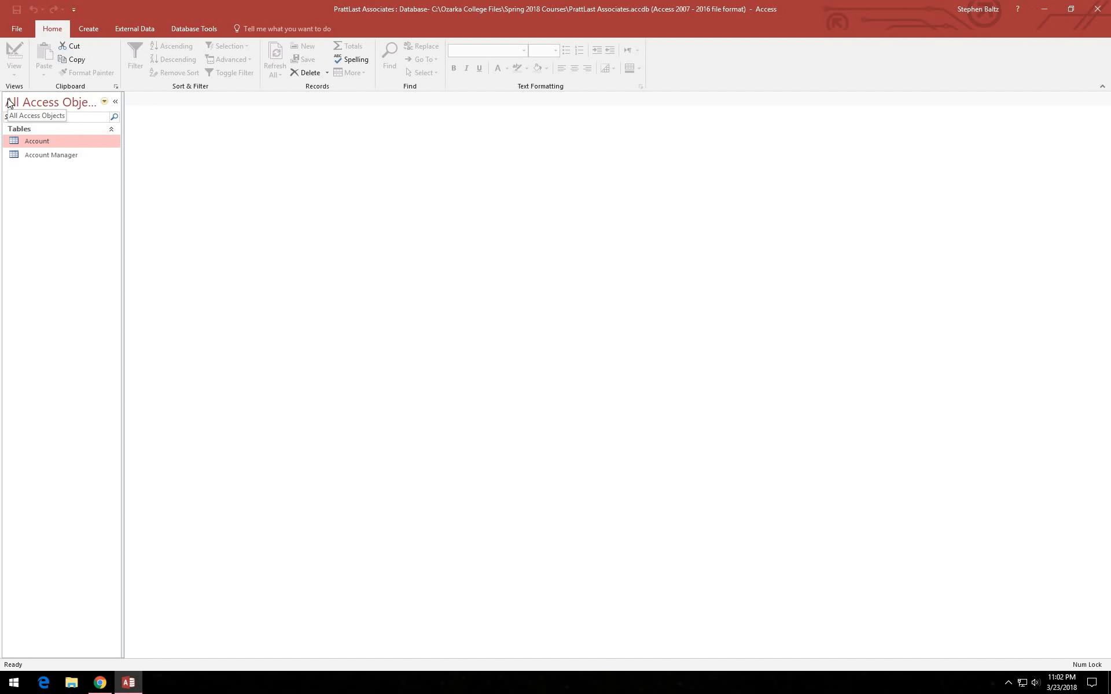
pyautogui.rightClick(26, 141)
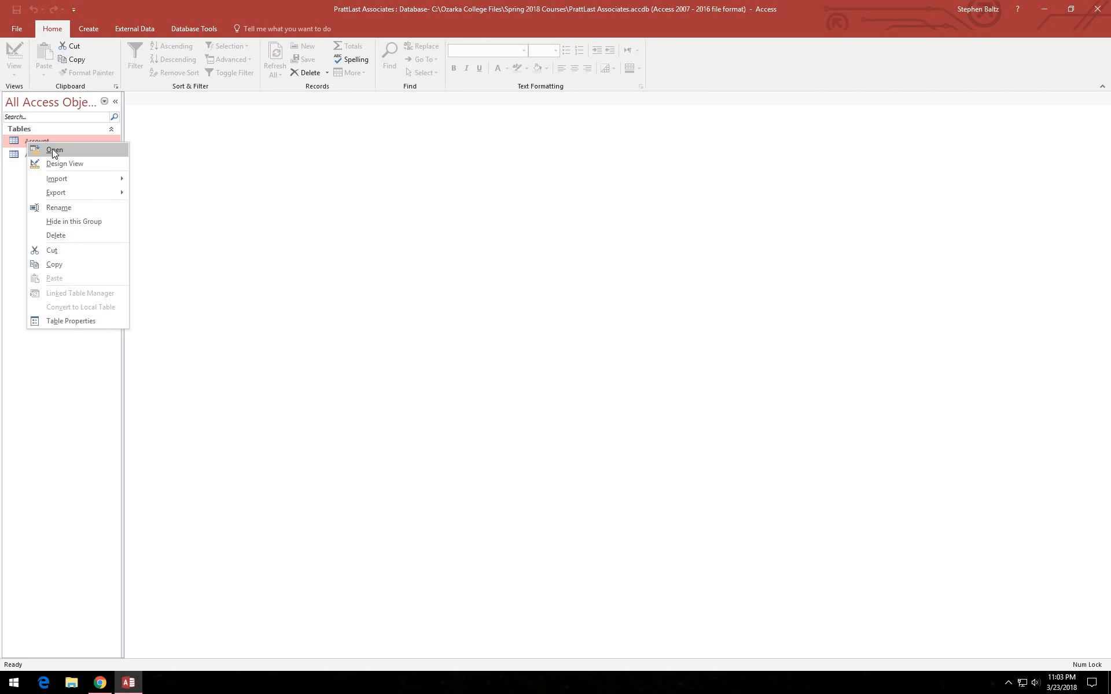
pyautogui.click(53, 150)
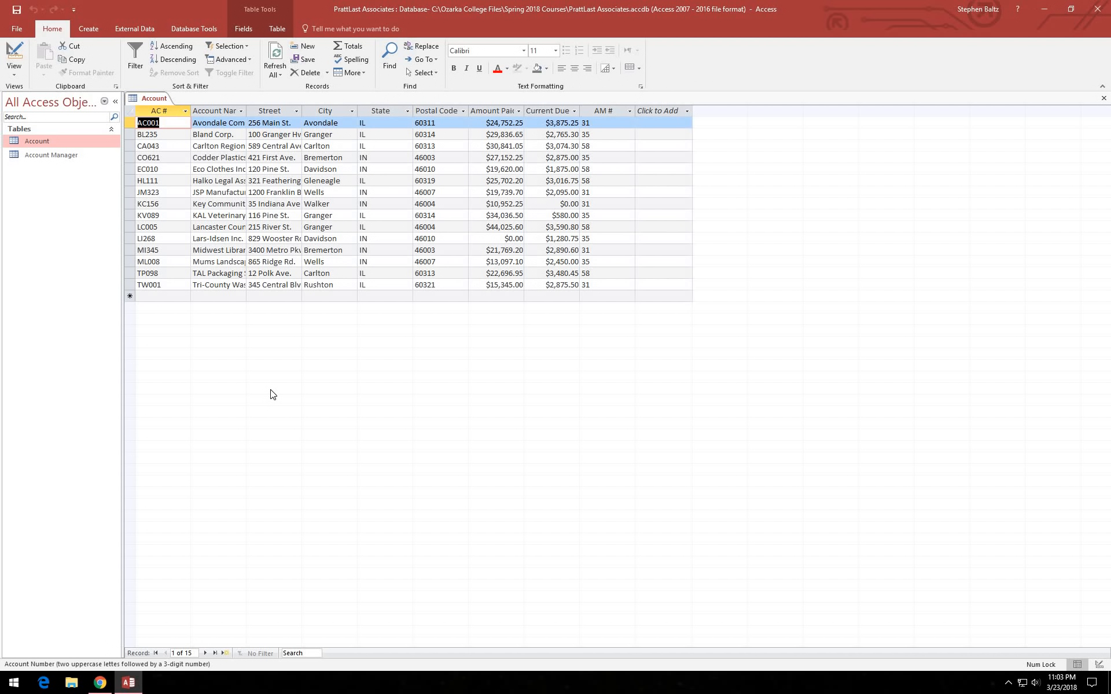
pyautogui.click(115, 102)
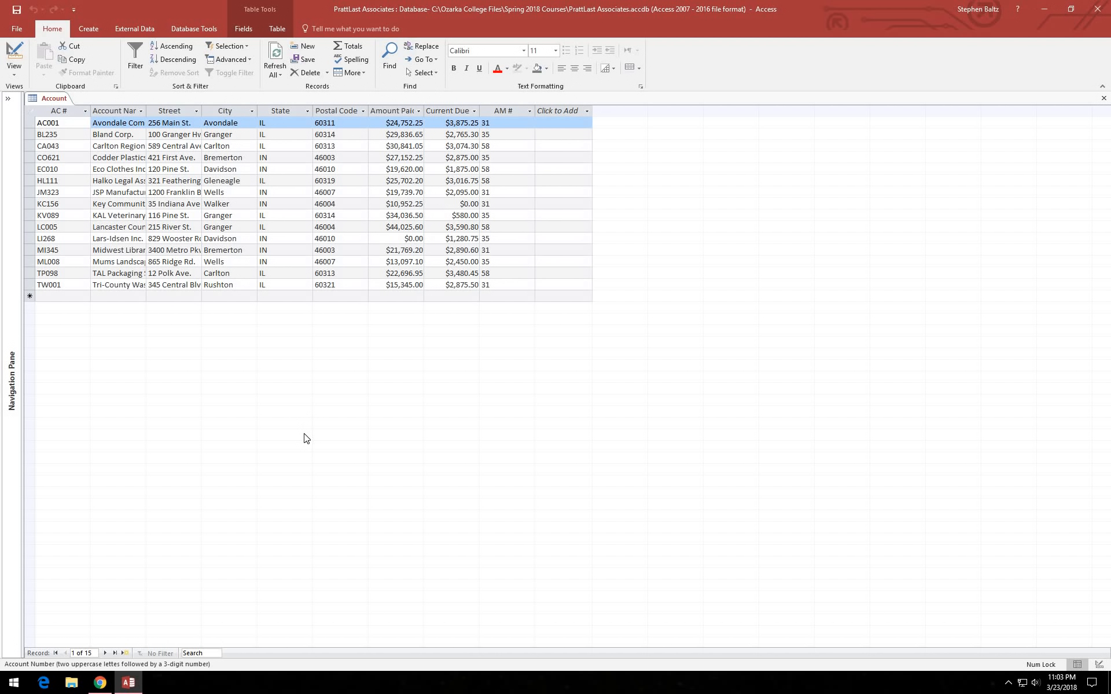
# Resize every Account datasheet column from AC # through AM # to best fit its contents.
pyautogui.doubleClick(90, 110)
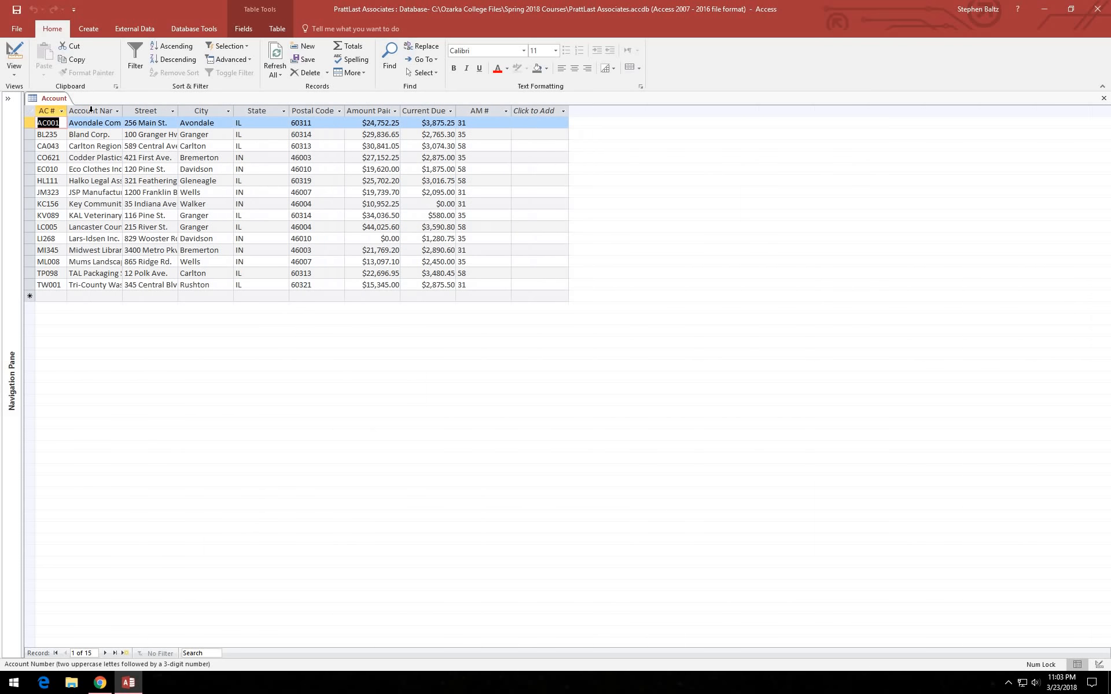
pyautogui.doubleClick(122, 109)
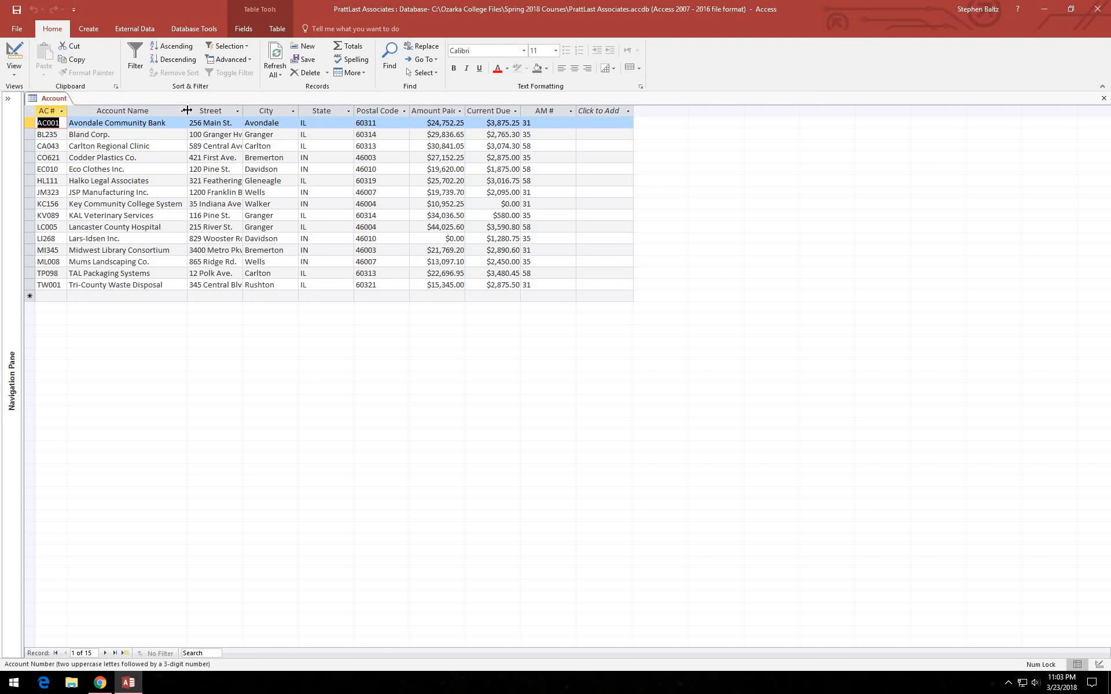
pyautogui.doubleClick(243, 110)
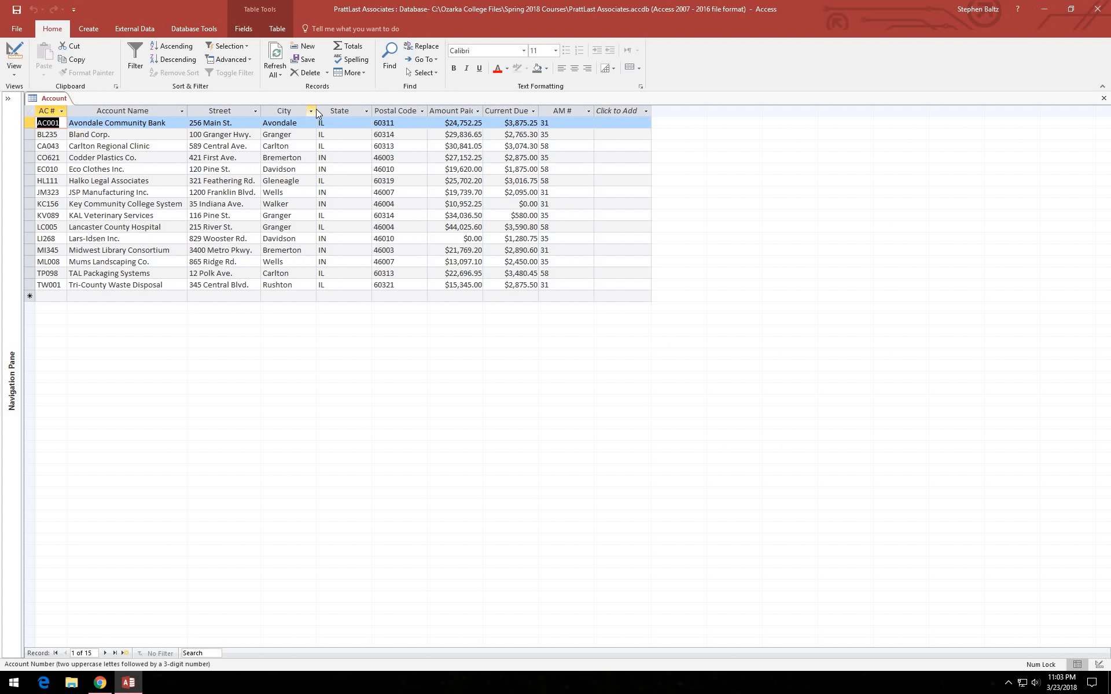
pyautogui.doubleClick(316, 110)
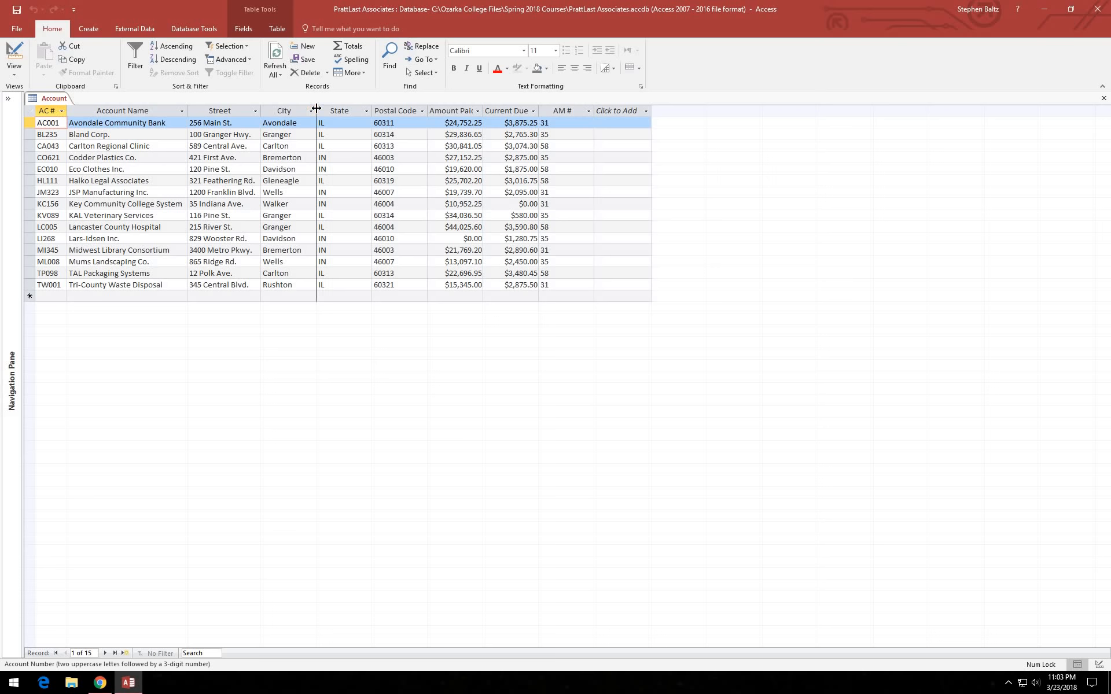
pyautogui.doubleClick(362, 110)
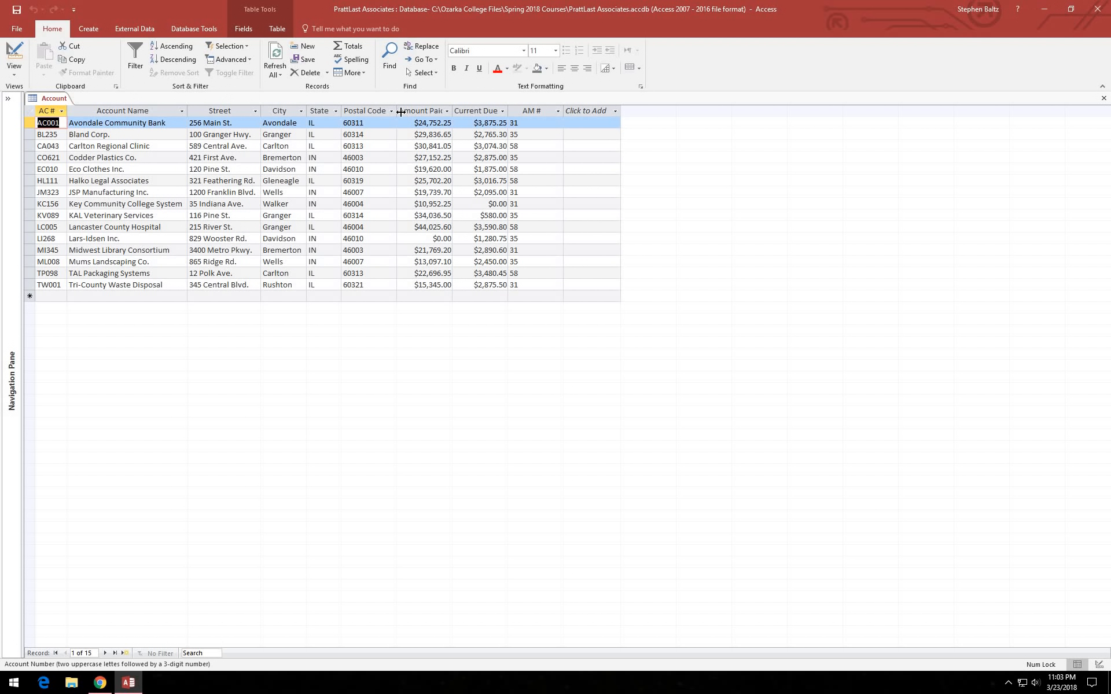
pyautogui.doubleClick(397, 111)
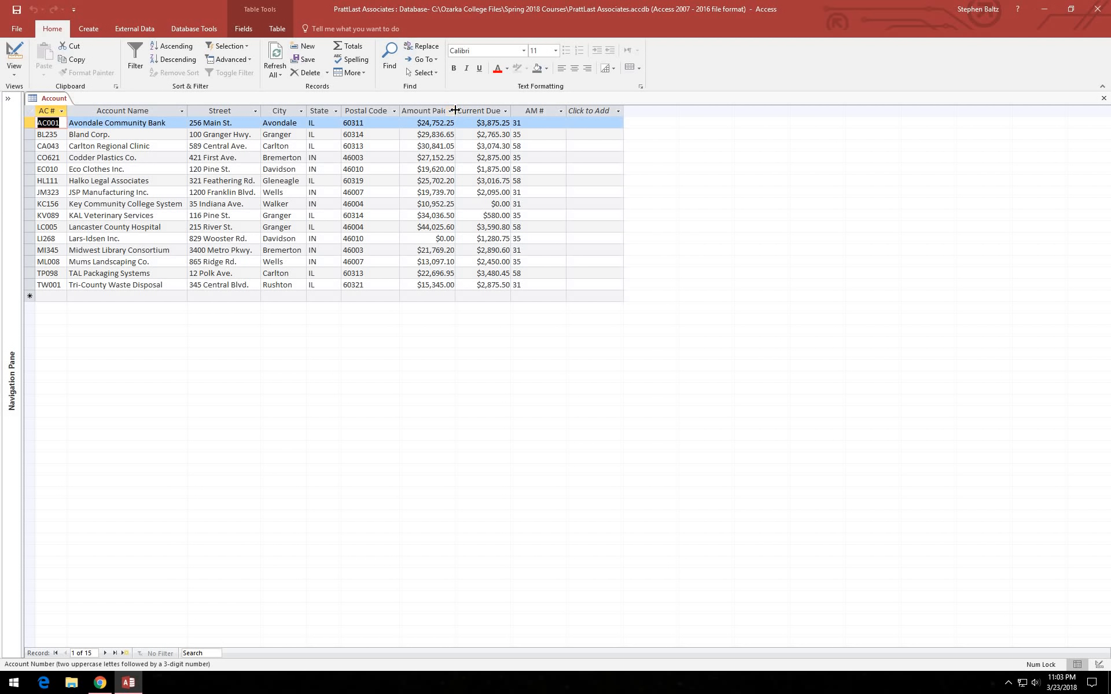
pyautogui.doubleClick(456, 110)
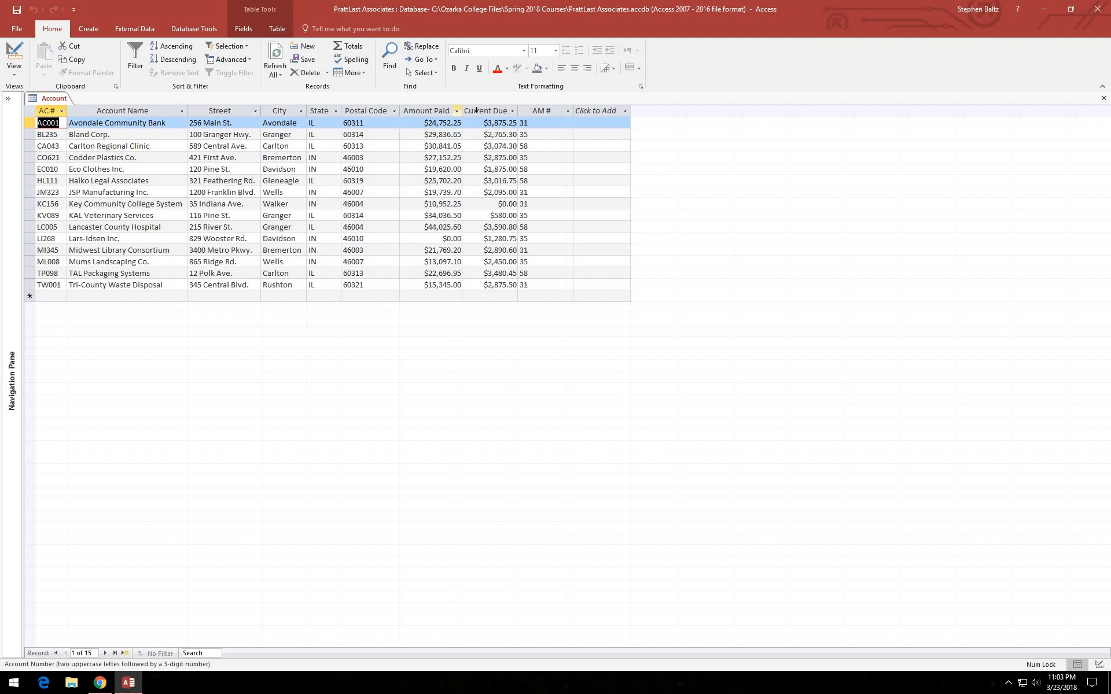
pyautogui.doubleClick(519, 112)
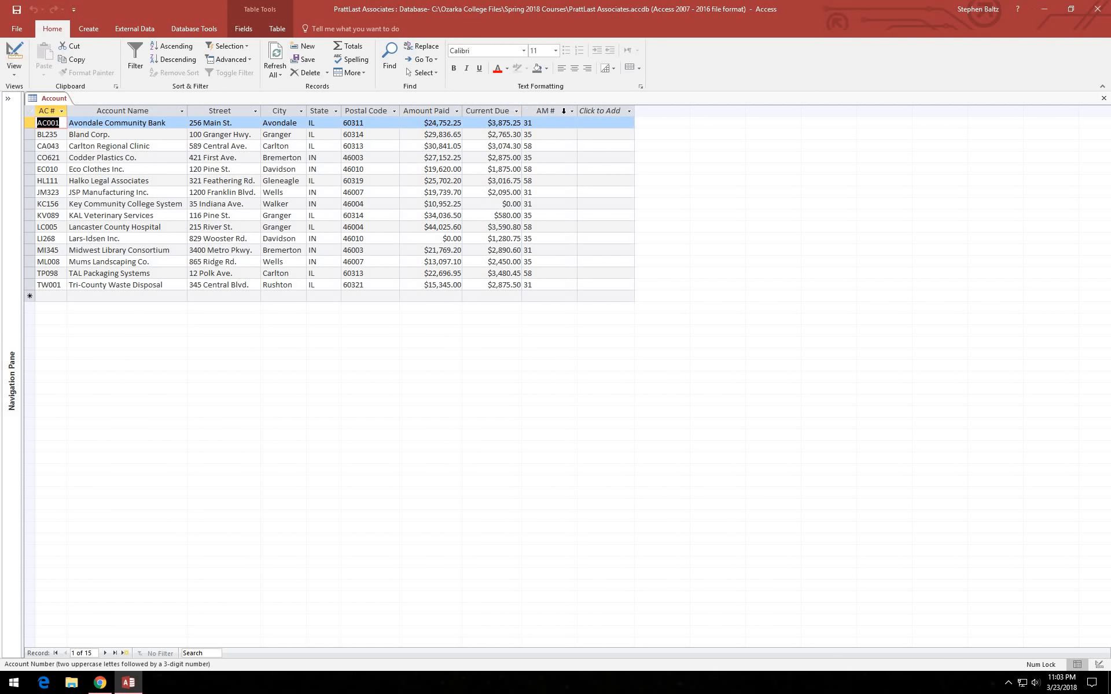
pyautogui.doubleClick(577, 110)
pyautogui.click(579, 111)
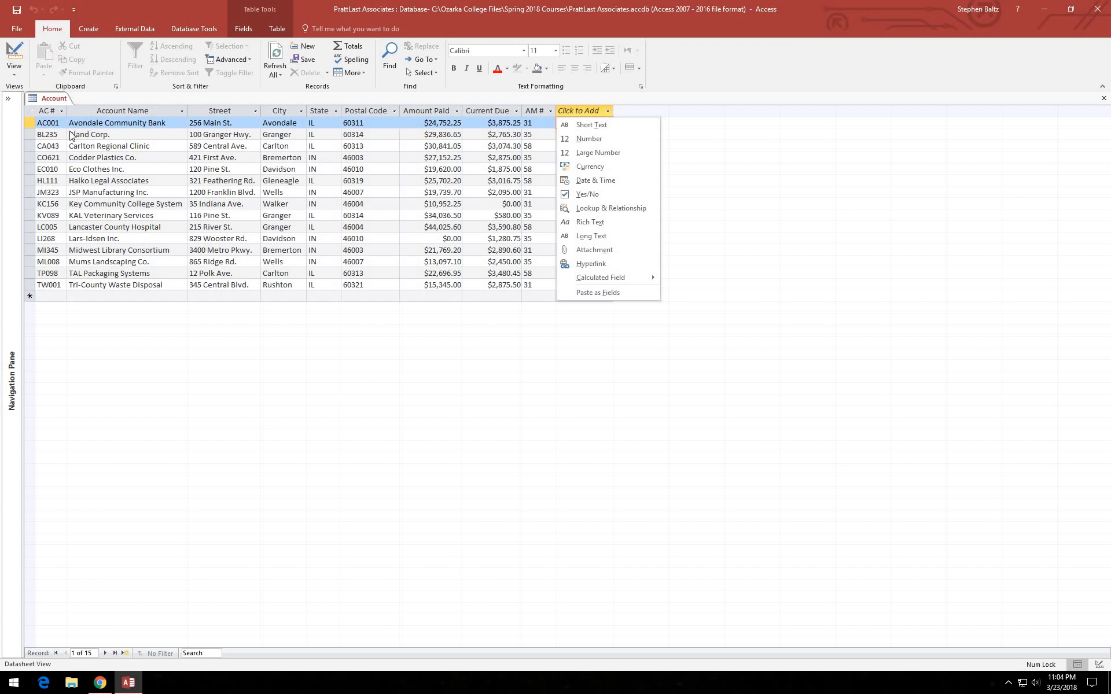
pyautogui.press('Escape')
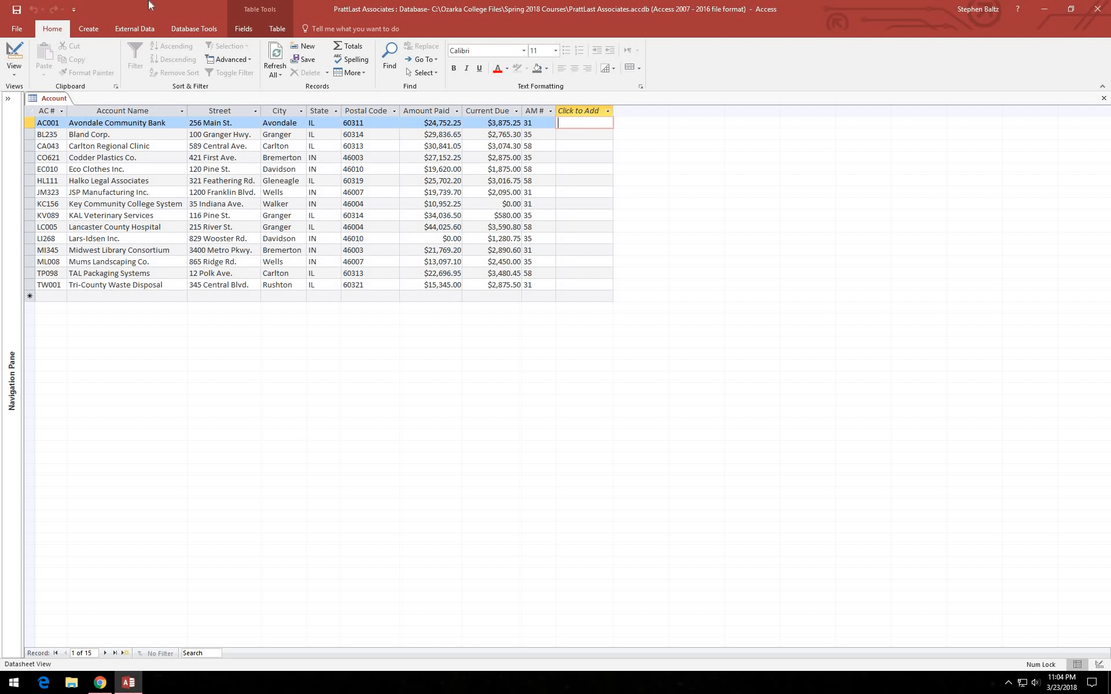
# Save the Account table's column layout and close the table, restoring the list of database objects.
pyautogui.click(16, 11)
pyautogui.click(1104, 100)
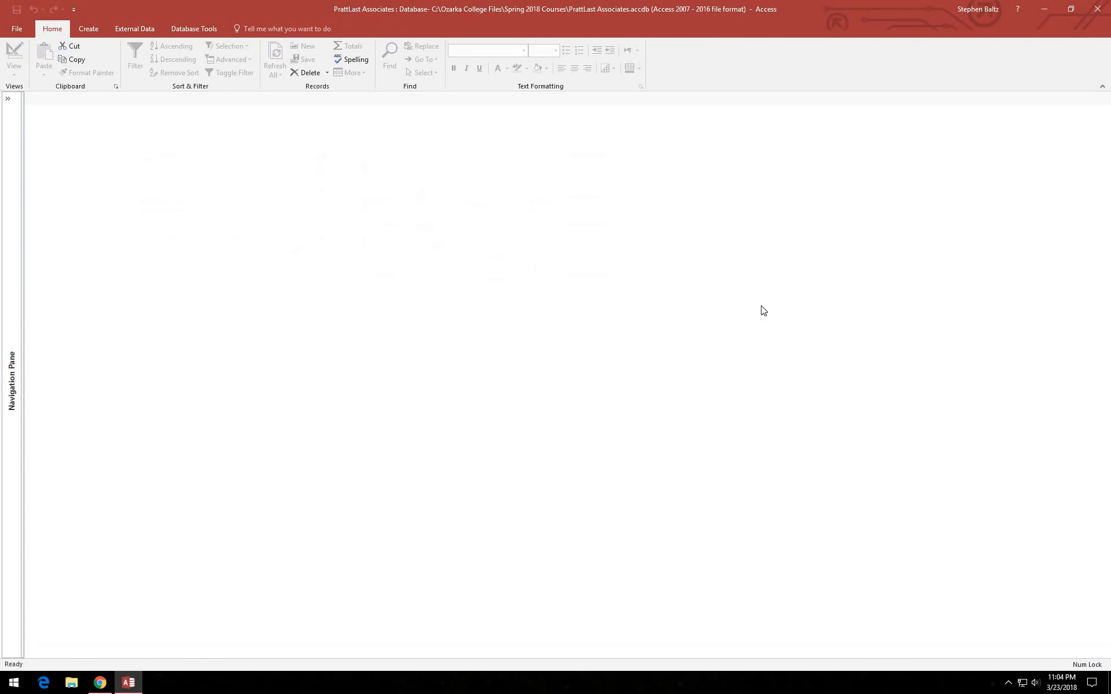
pyautogui.click(8, 100)
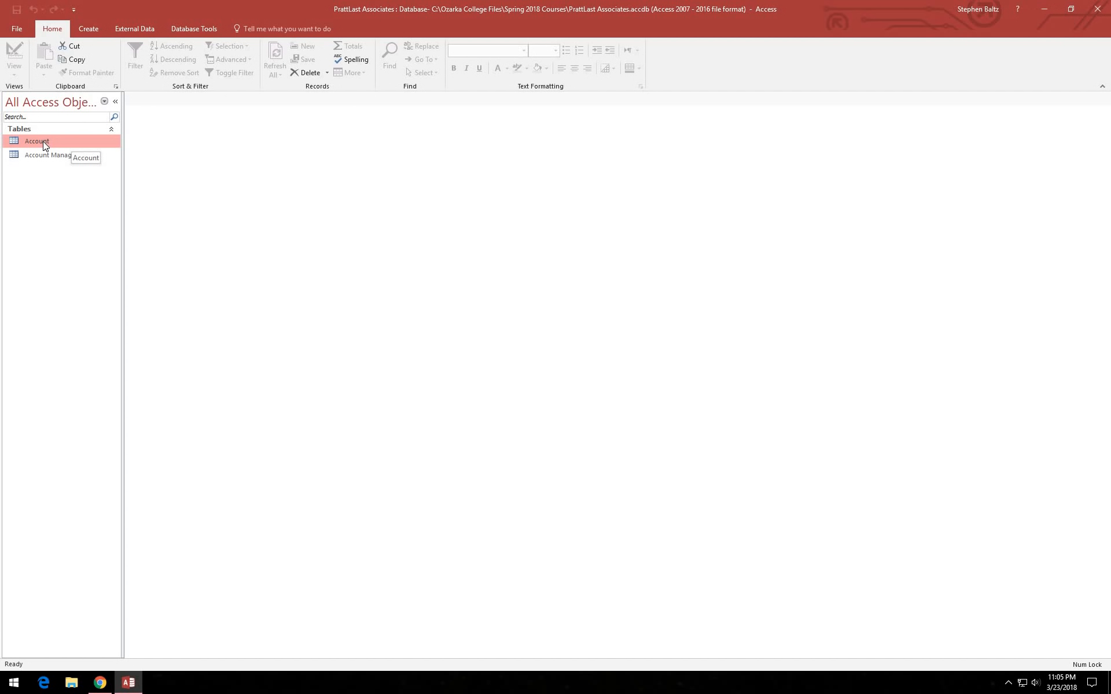
# Start a Simple Query Wizard query with the Account table's Account Number, Account Name, Amount Paid, Current Due and Account Manager Number fields.
pyautogui.click(90, 29)
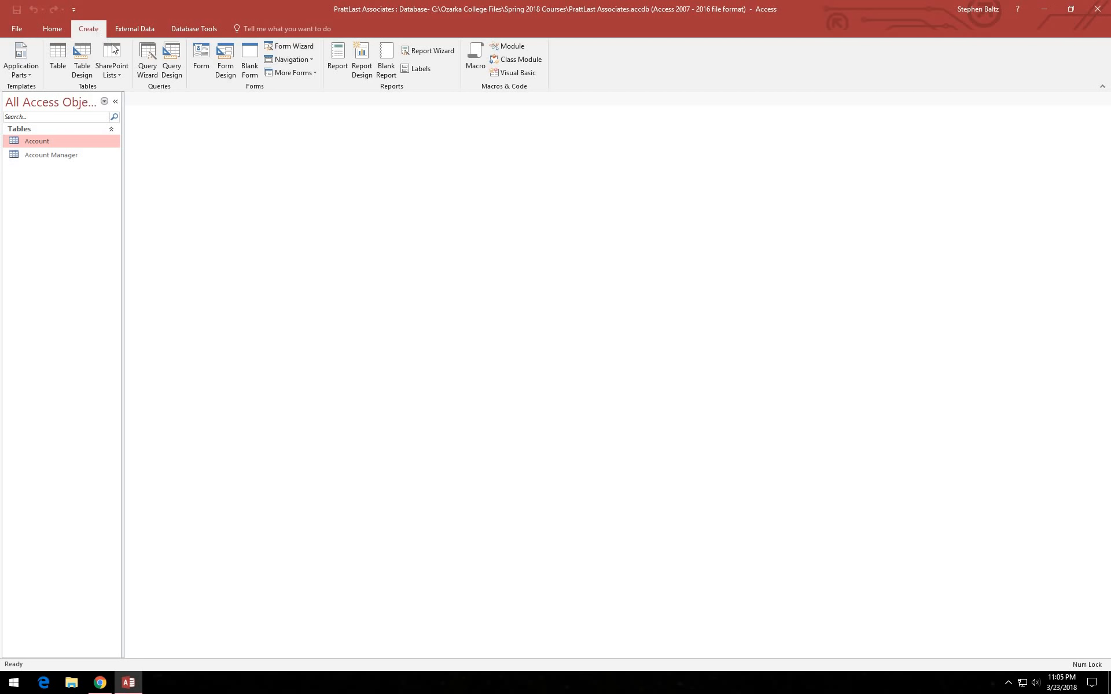
pyautogui.click(158, 78)
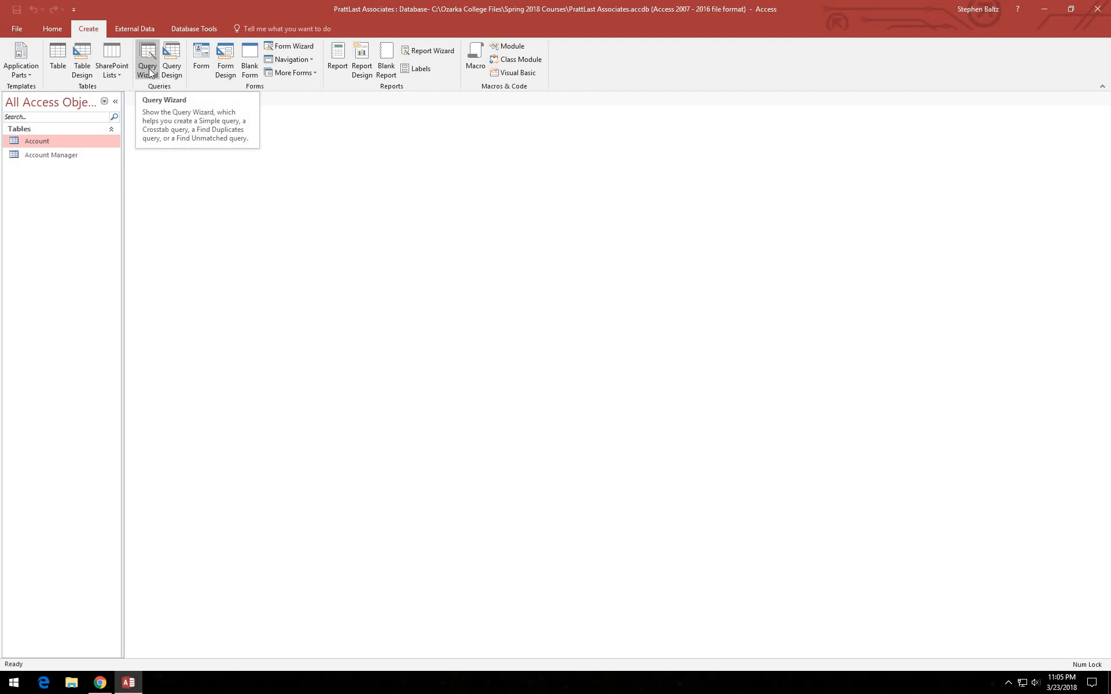
pyautogui.click(149, 70)
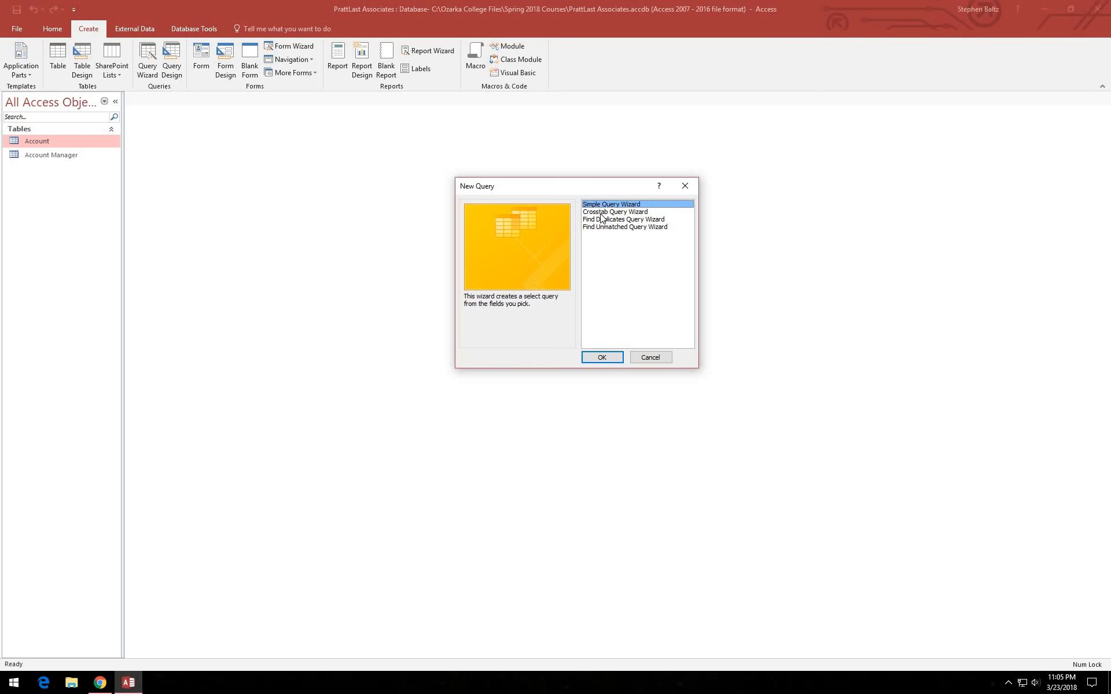
pyautogui.click(602, 358)
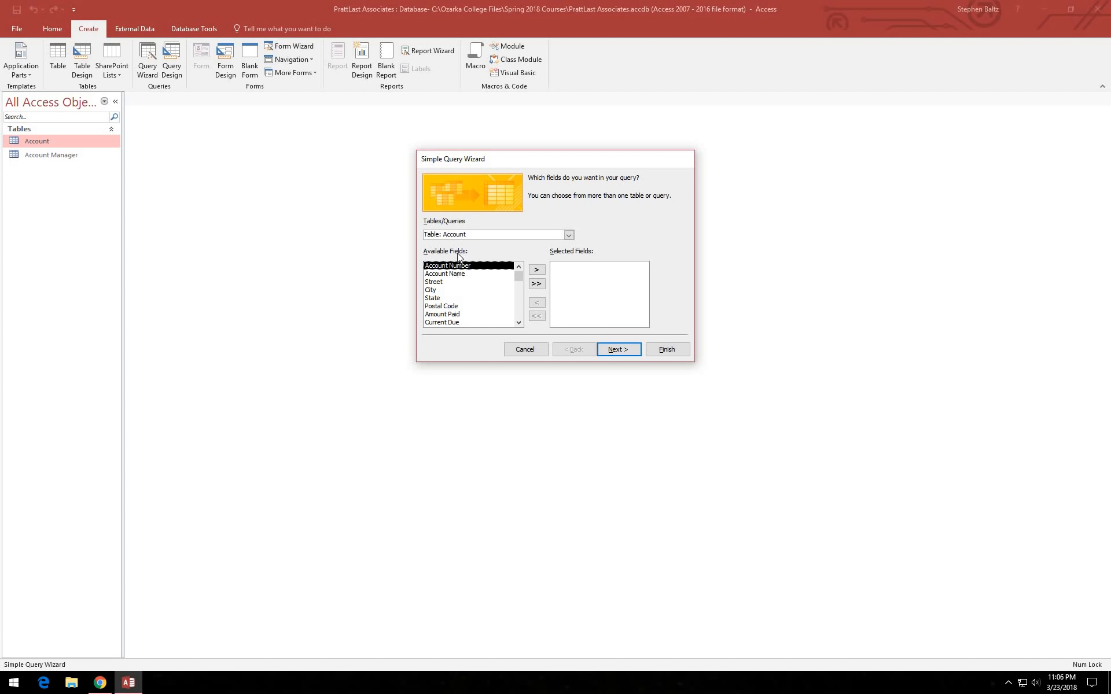
pyautogui.click(537, 270)
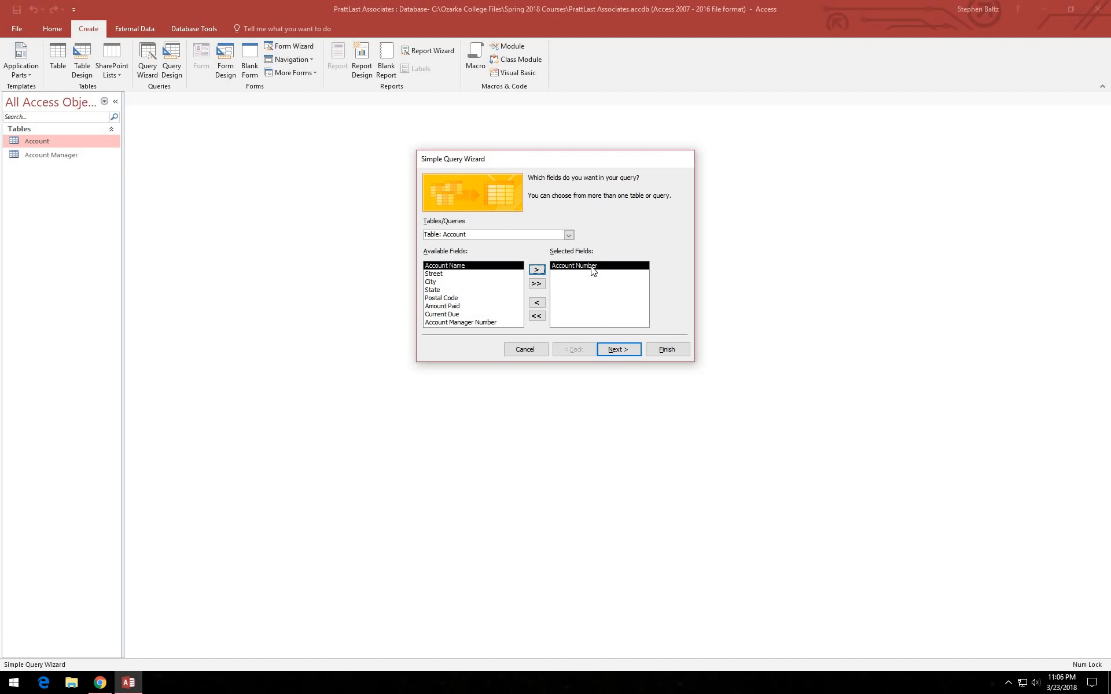
pyautogui.click(459, 307)
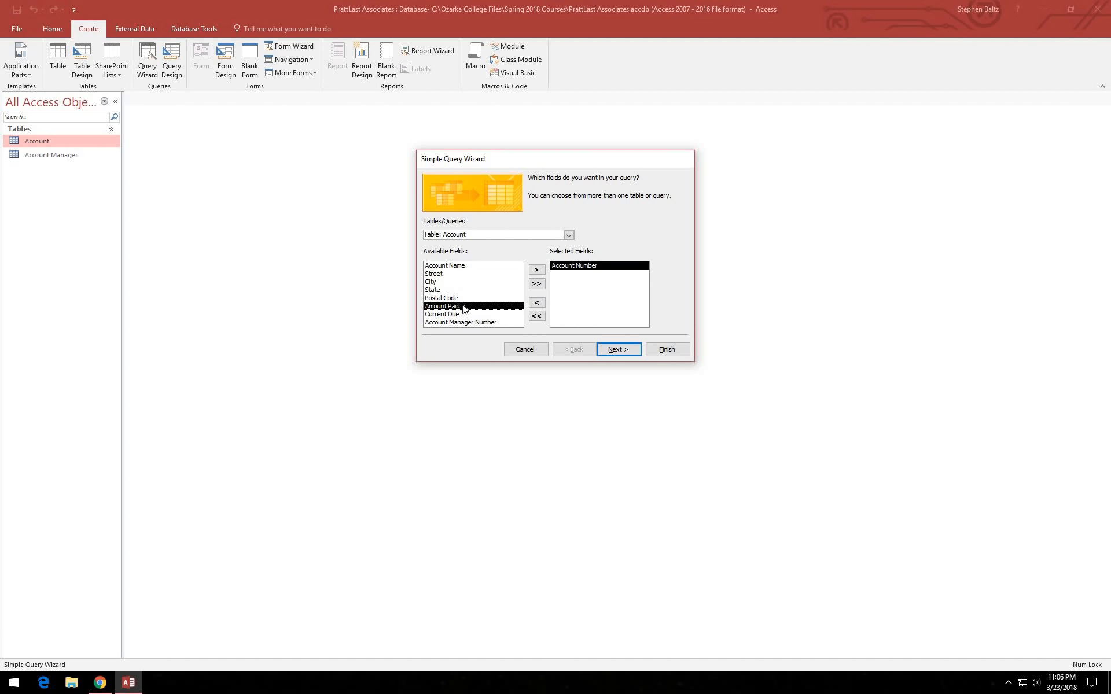
pyautogui.click(463, 267)
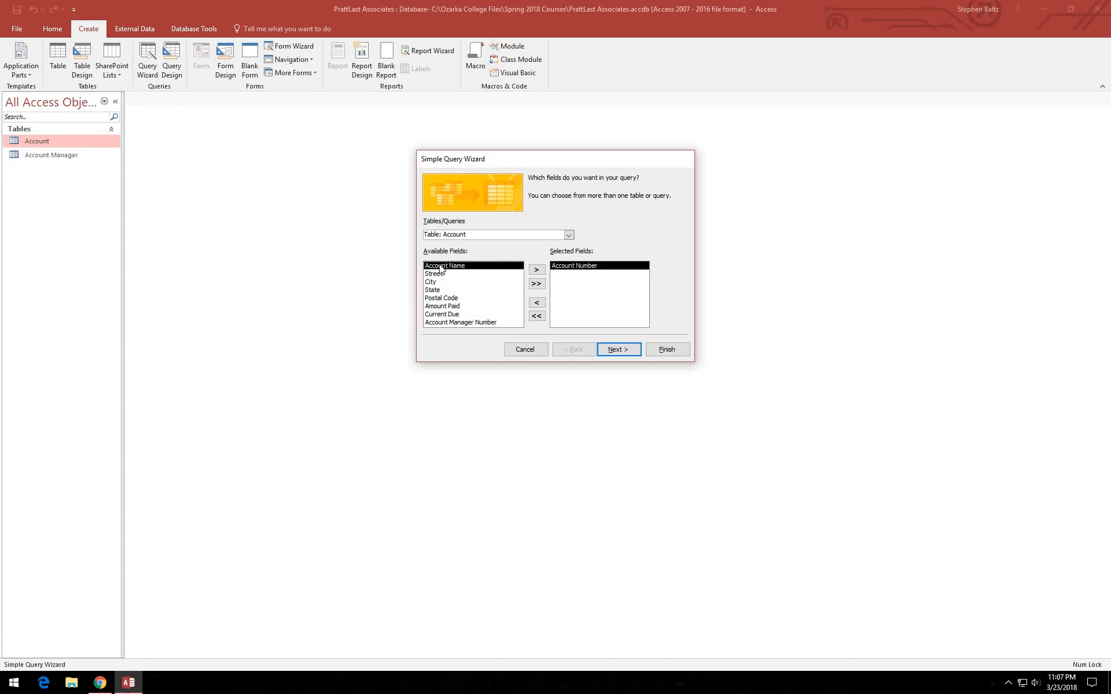
pyautogui.click(537, 270)
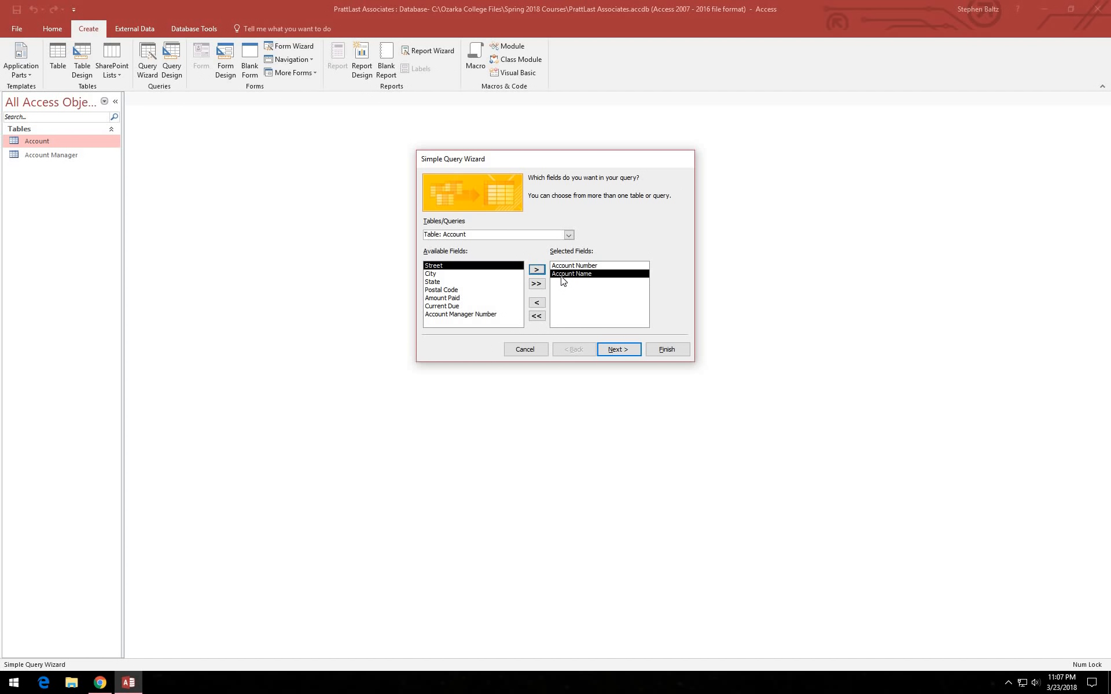
pyautogui.click(457, 298)
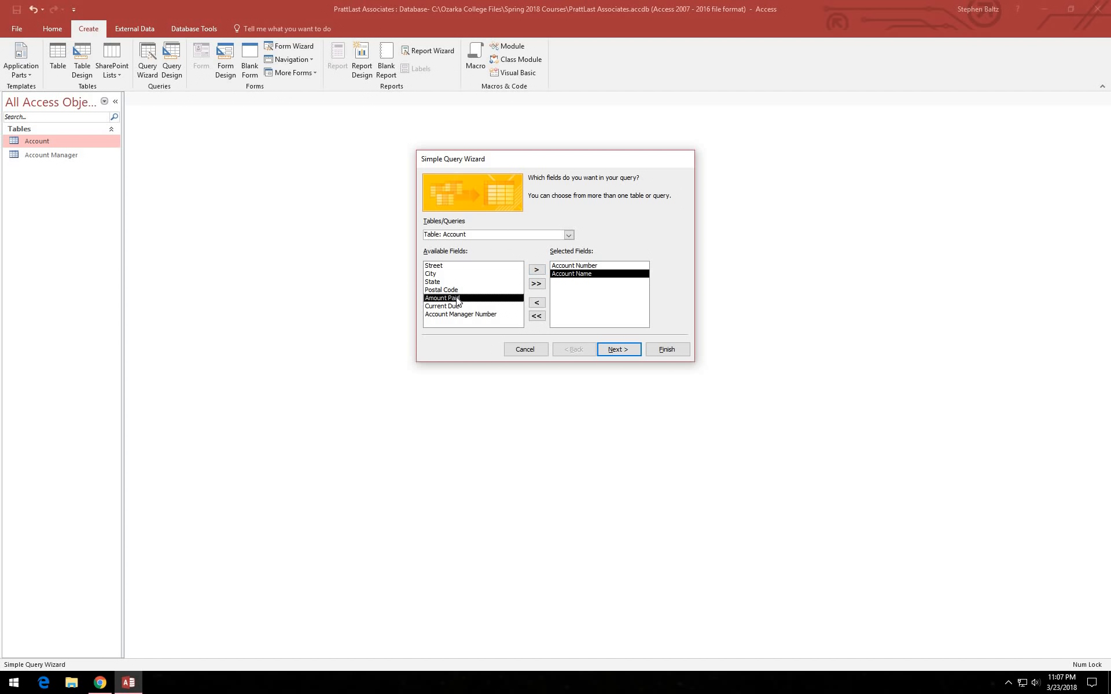
pyautogui.click(537, 269)
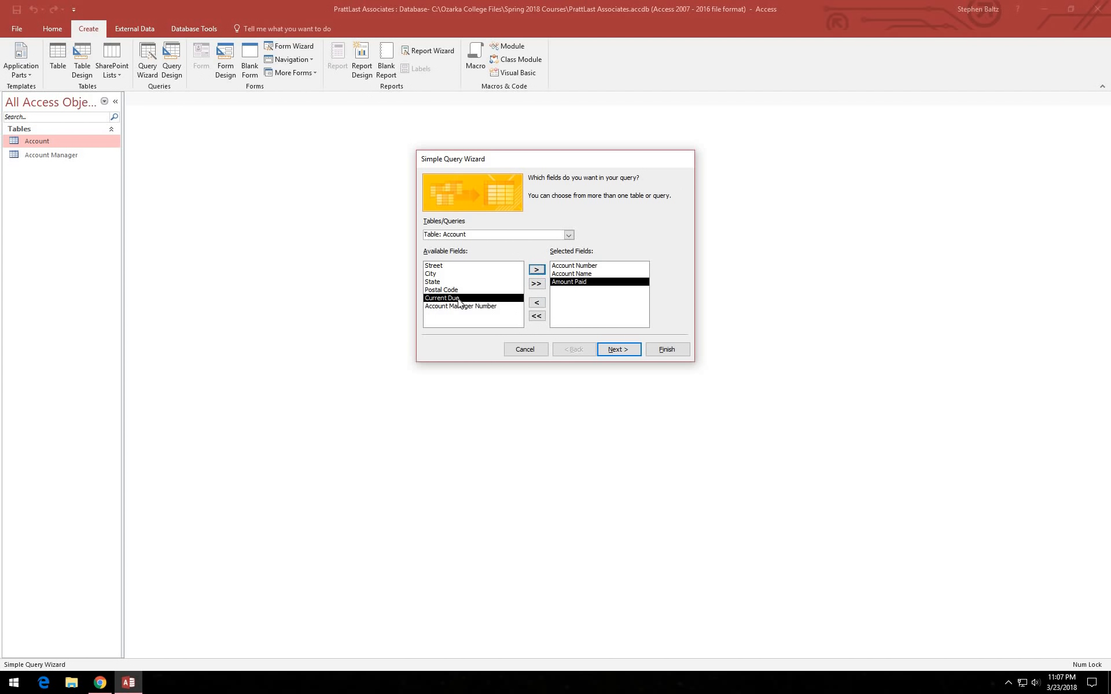
pyautogui.click(536, 270)
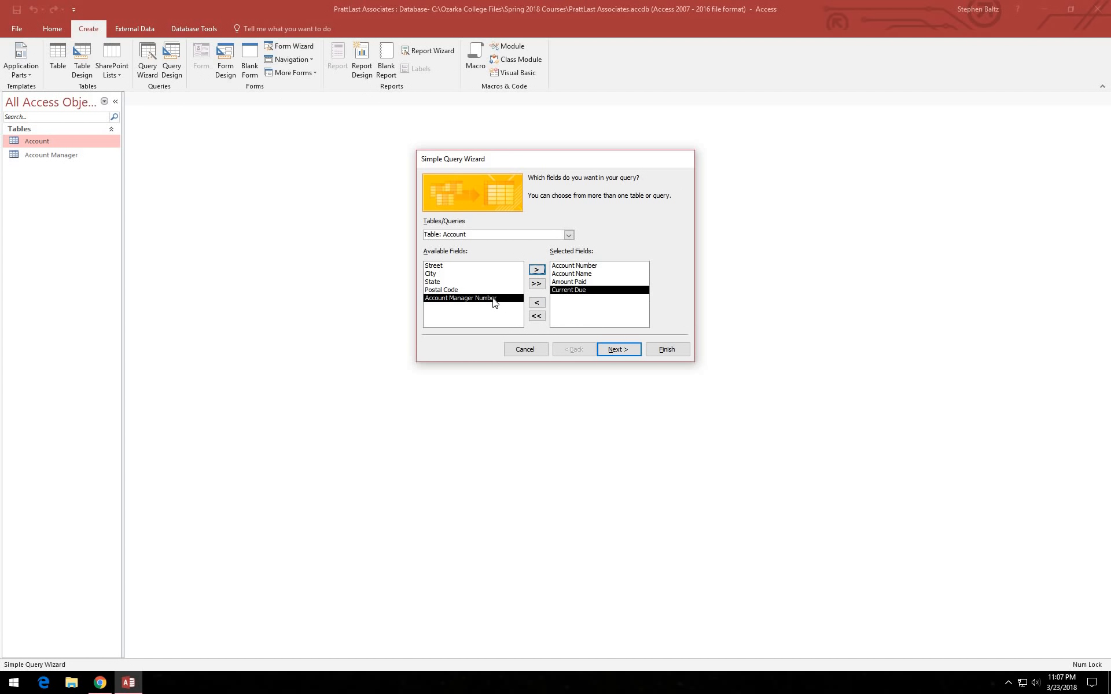
pyautogui.click(536, 272)
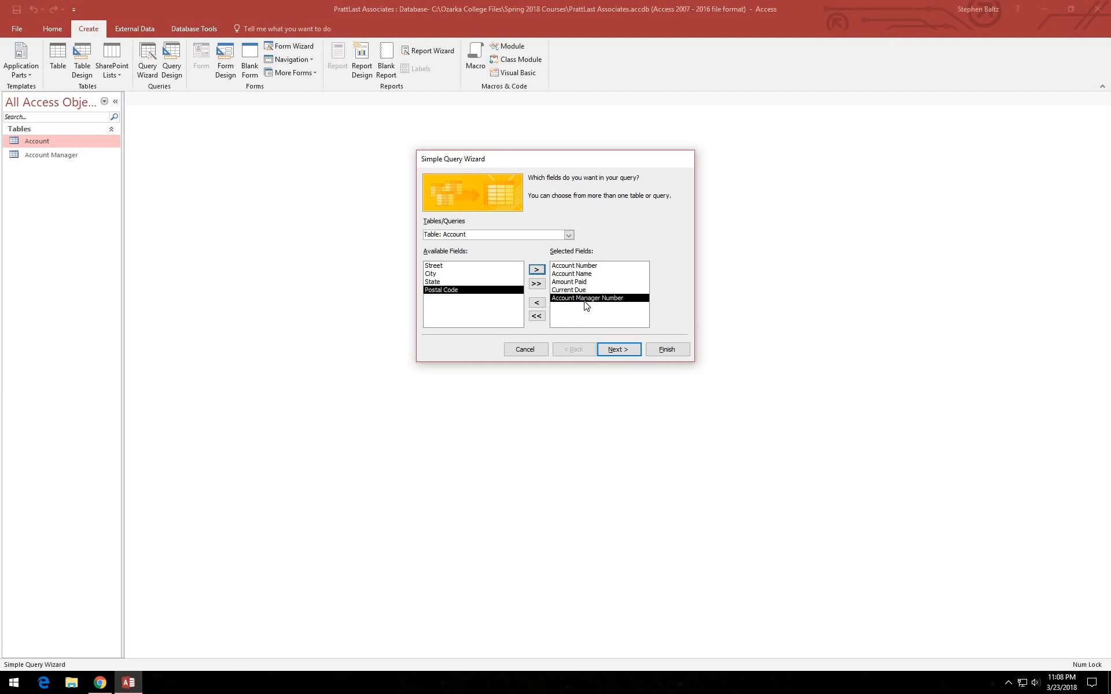
# Finish the wizard as a detail query titled "Account Query", open it to view its records, and close it.
pyautogui.click(618, 352)
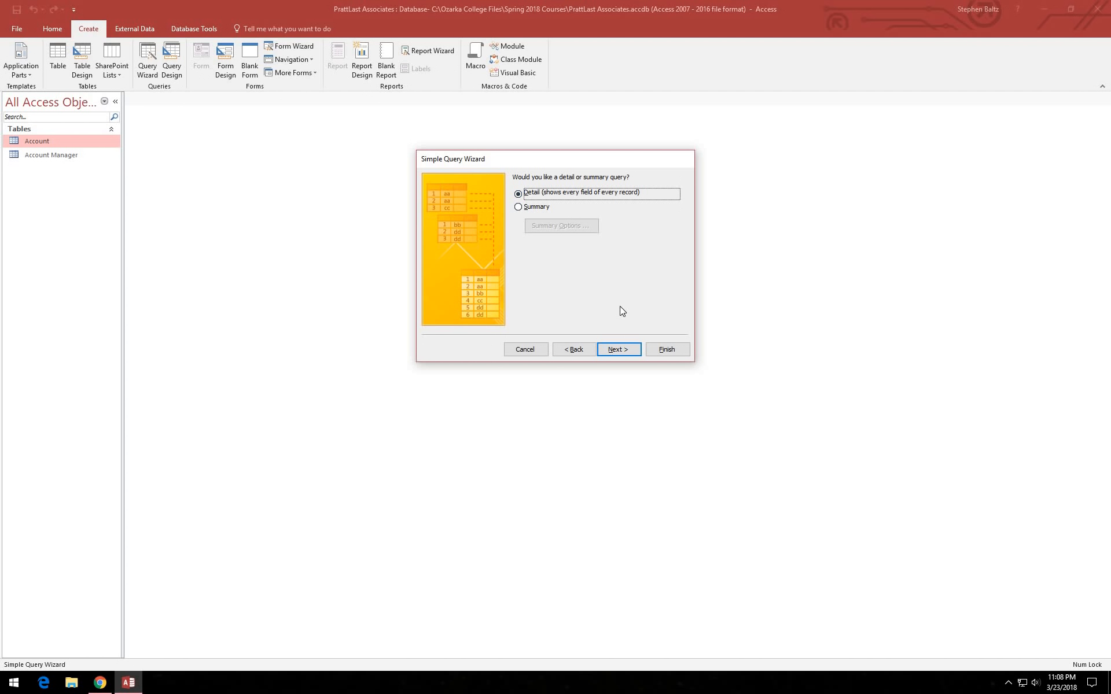
pyautogui.click(627, 350)
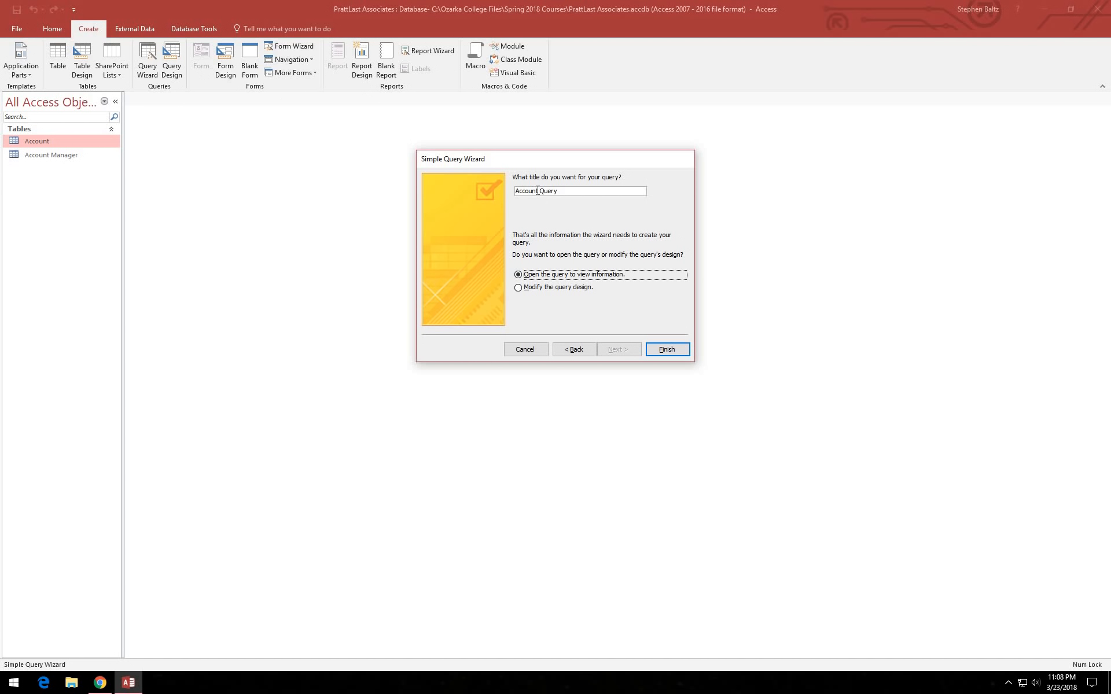
pyautogui.click(668, 354)
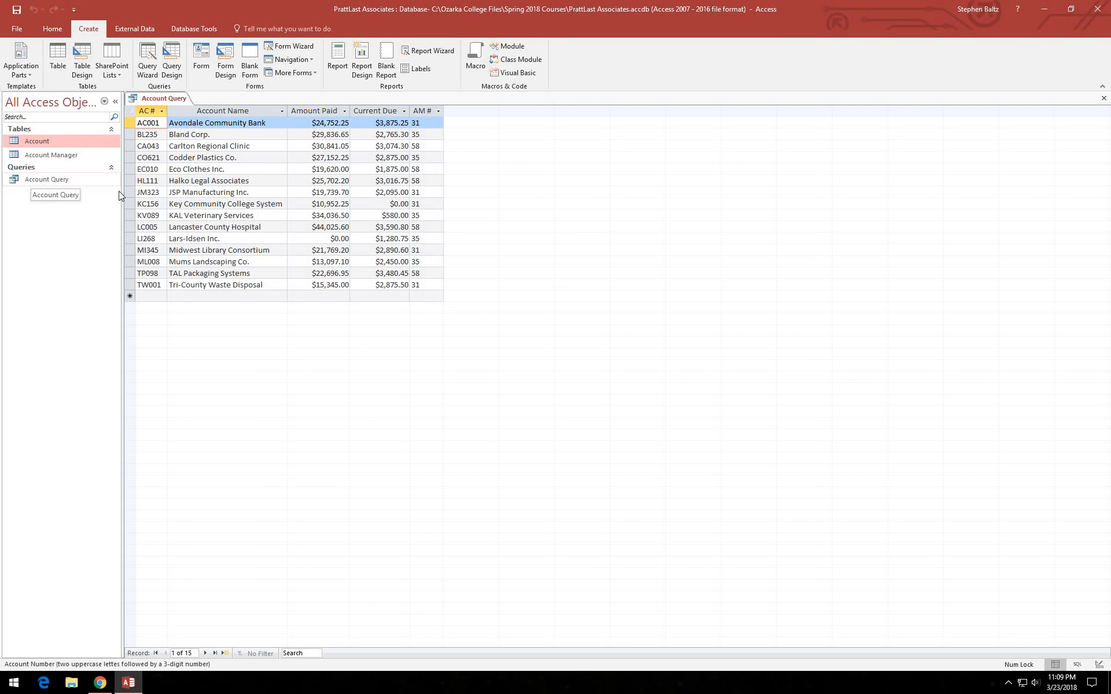
pyautogui.click(1105, 101)
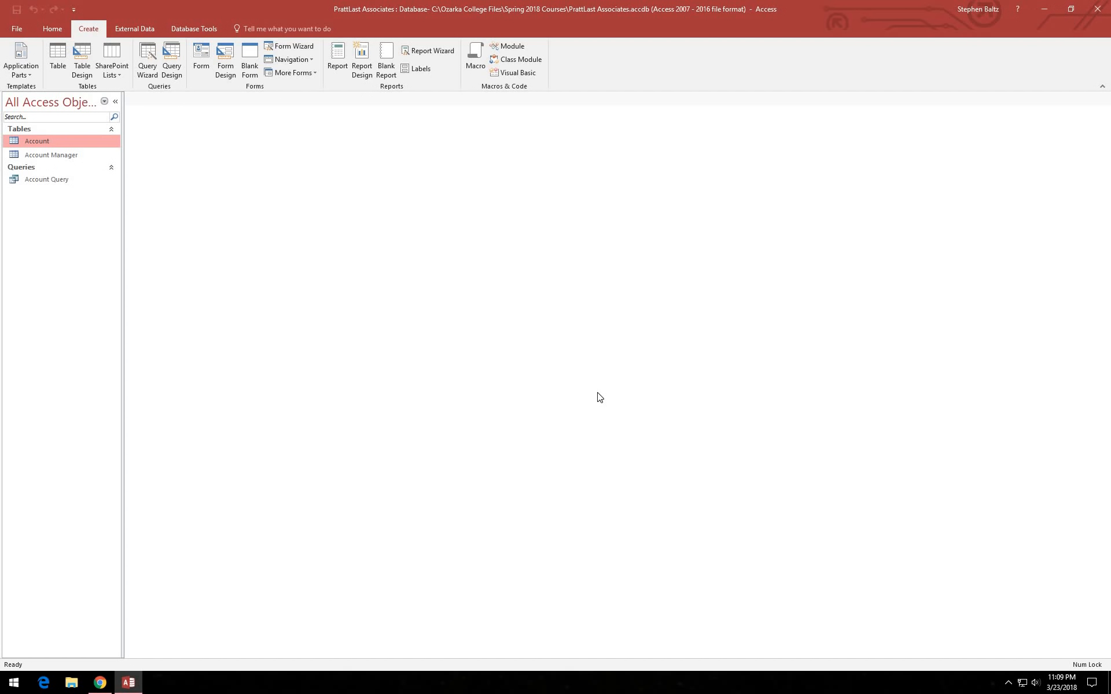
# Run Account Query with the criterion 35 on Account Manager Number, and close it without saving the design changes.
pyautogui.rightClick(28, 179)
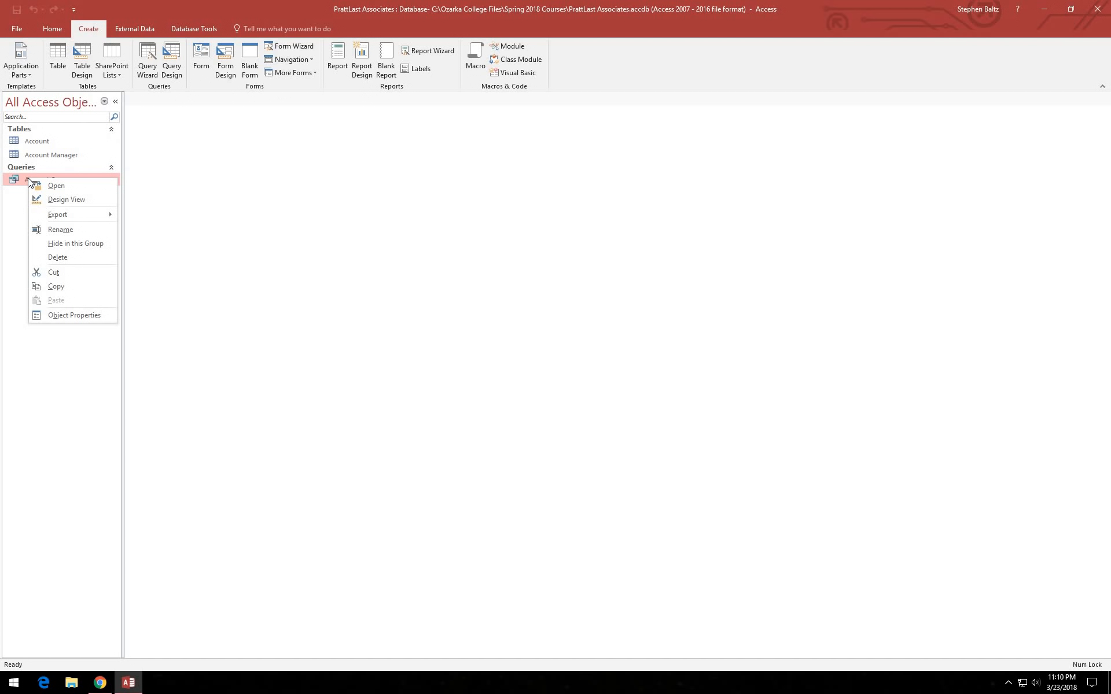
pyautogui.click(49, 200)
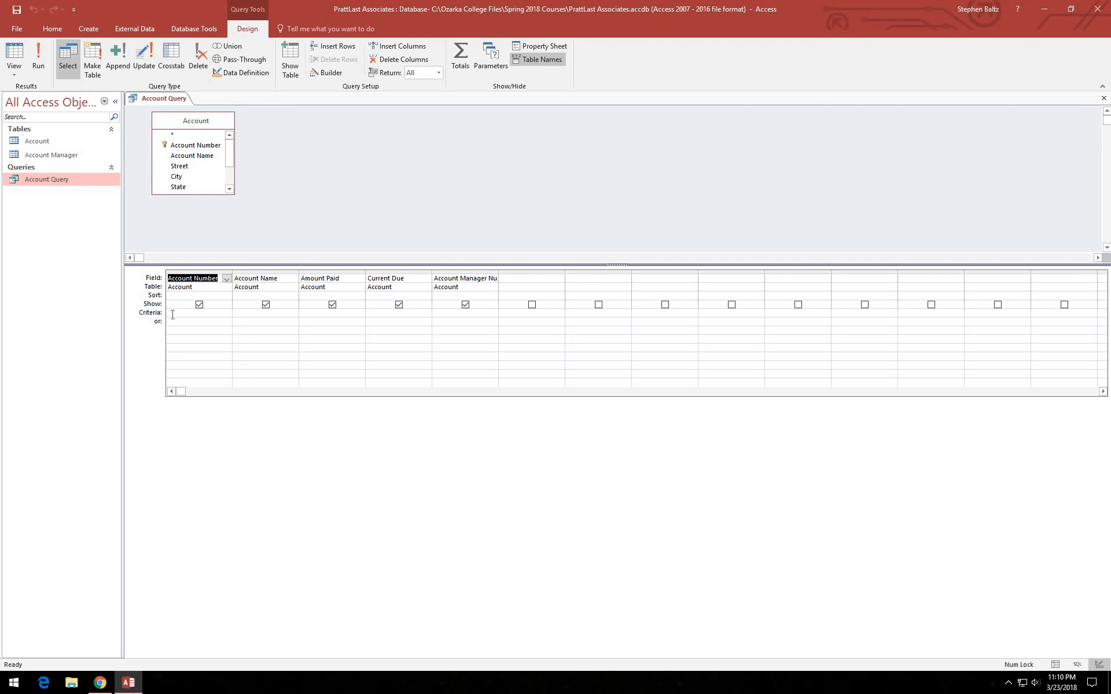
pyautogui.click(448, 313)
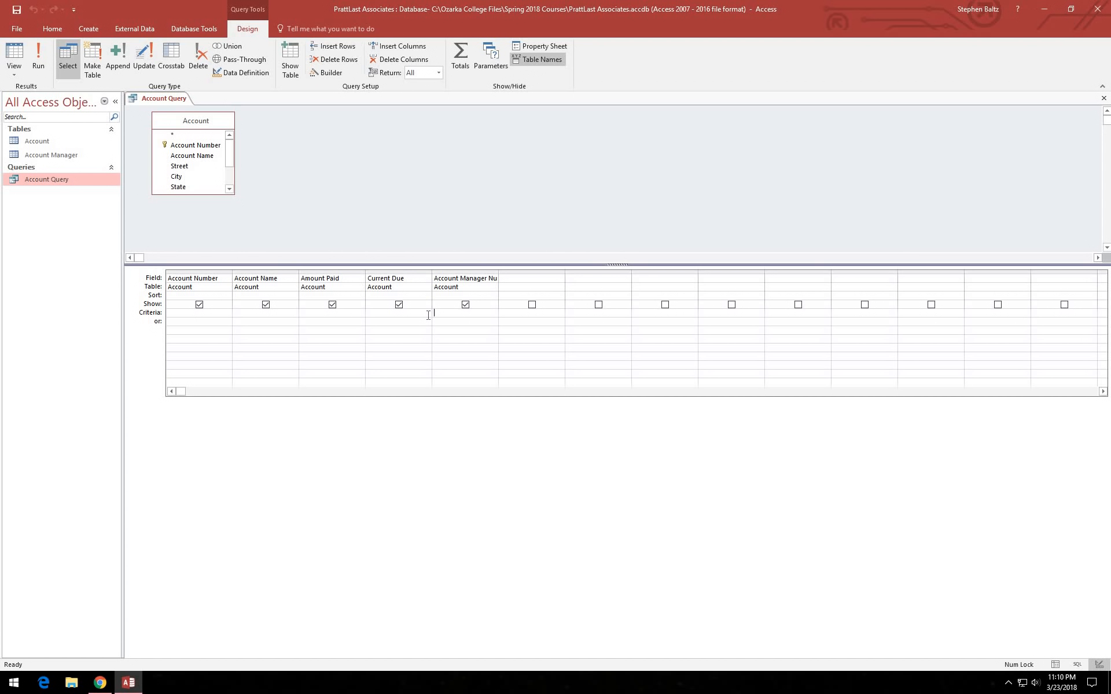
pyautogui.write('35')
pyautogui.click(36, 57)
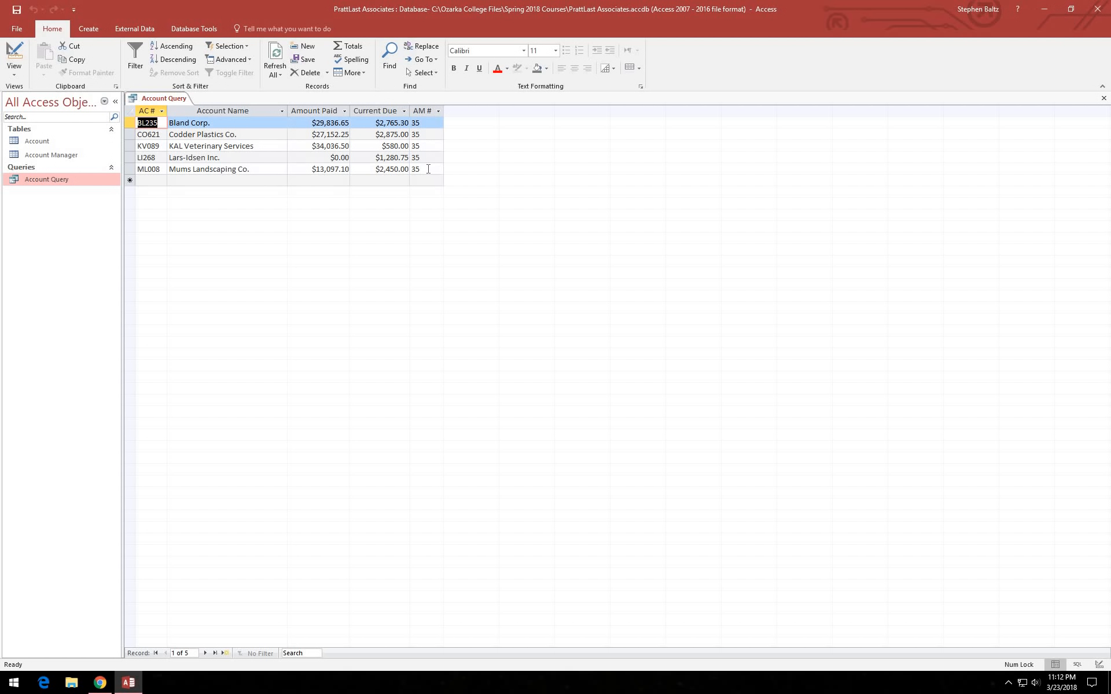
pyautogui.click(1104, 99)
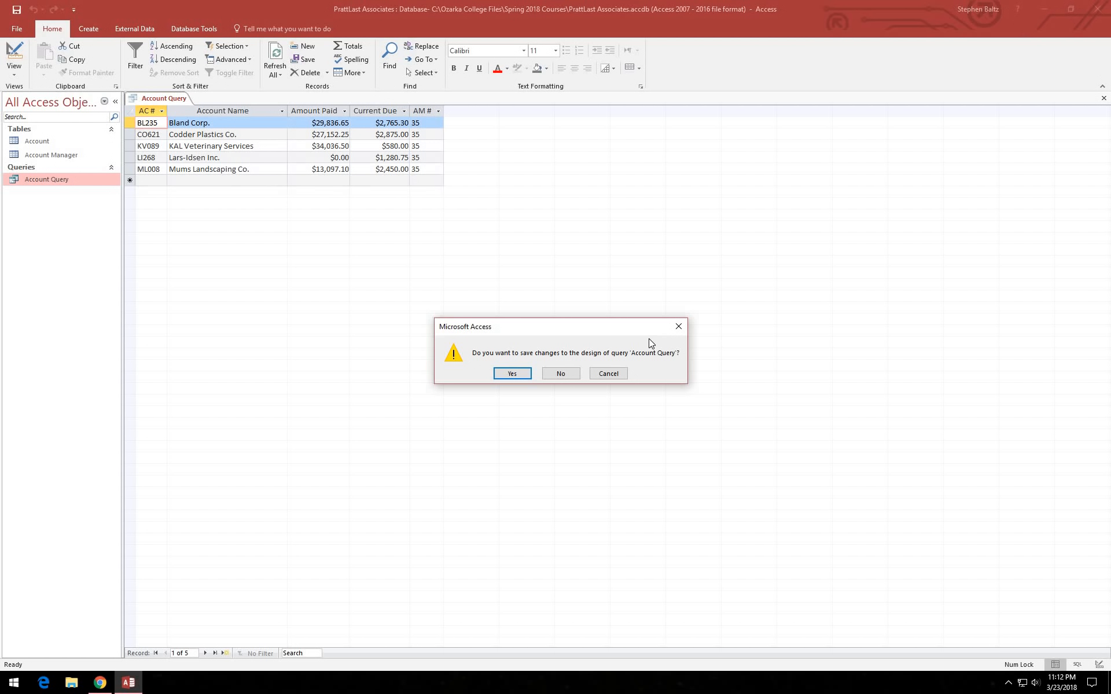
pyautogui.click(562, 376)
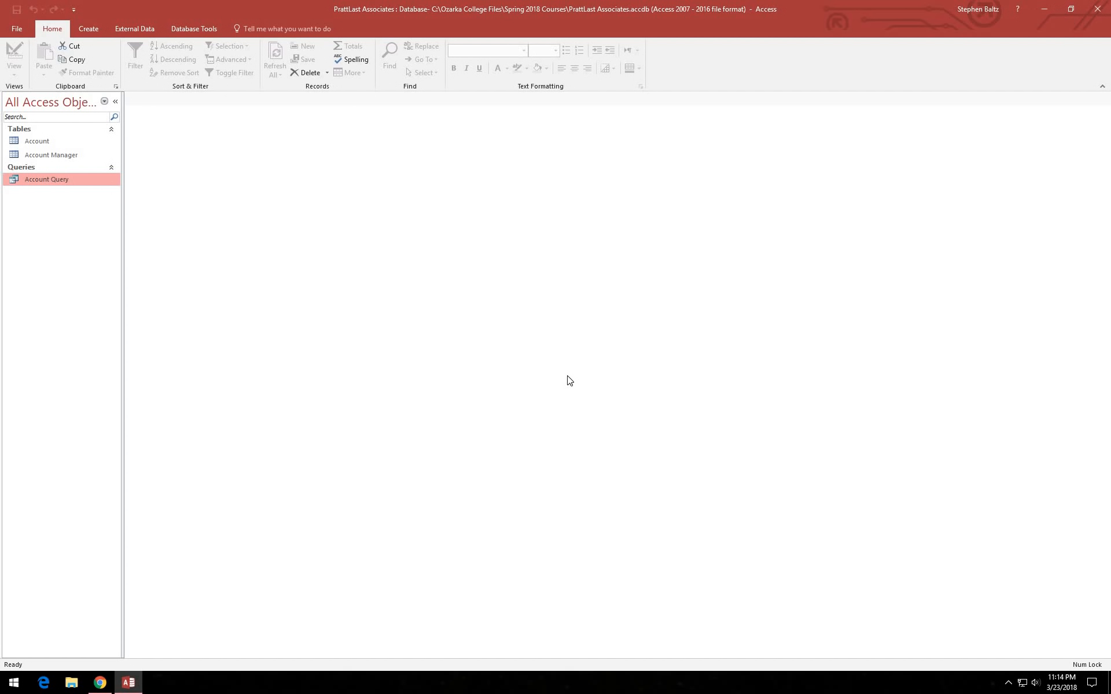
# Create a form from the Account table and browse through its first four records.
pyautogui.click(52, 143)
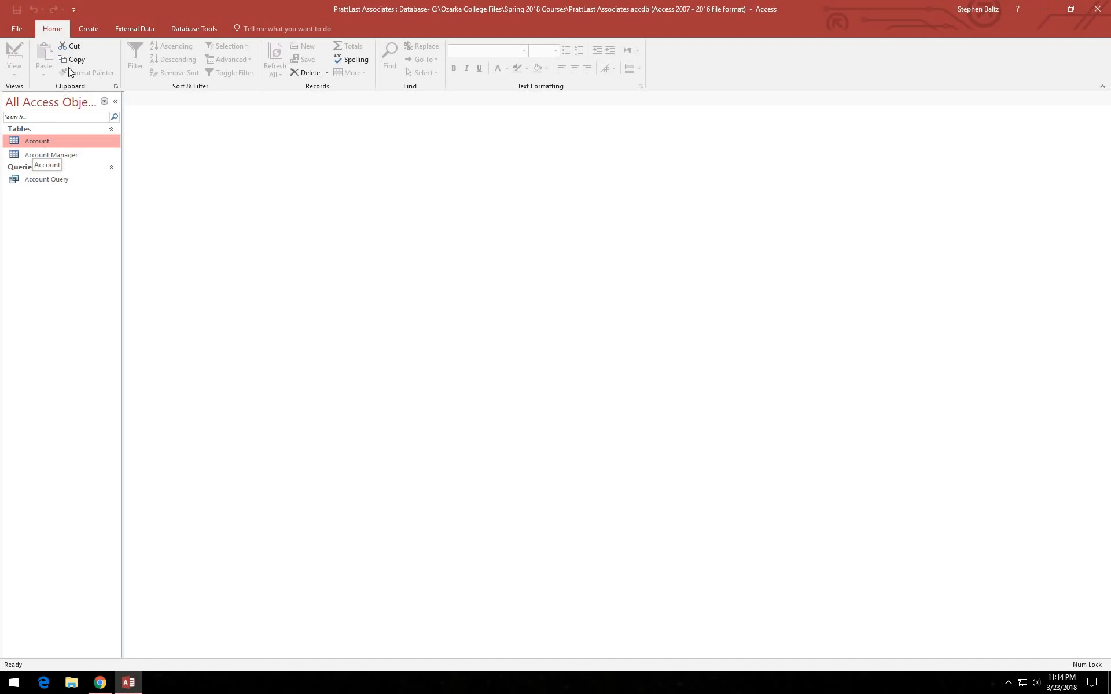
pyautogui.click(88, 28)
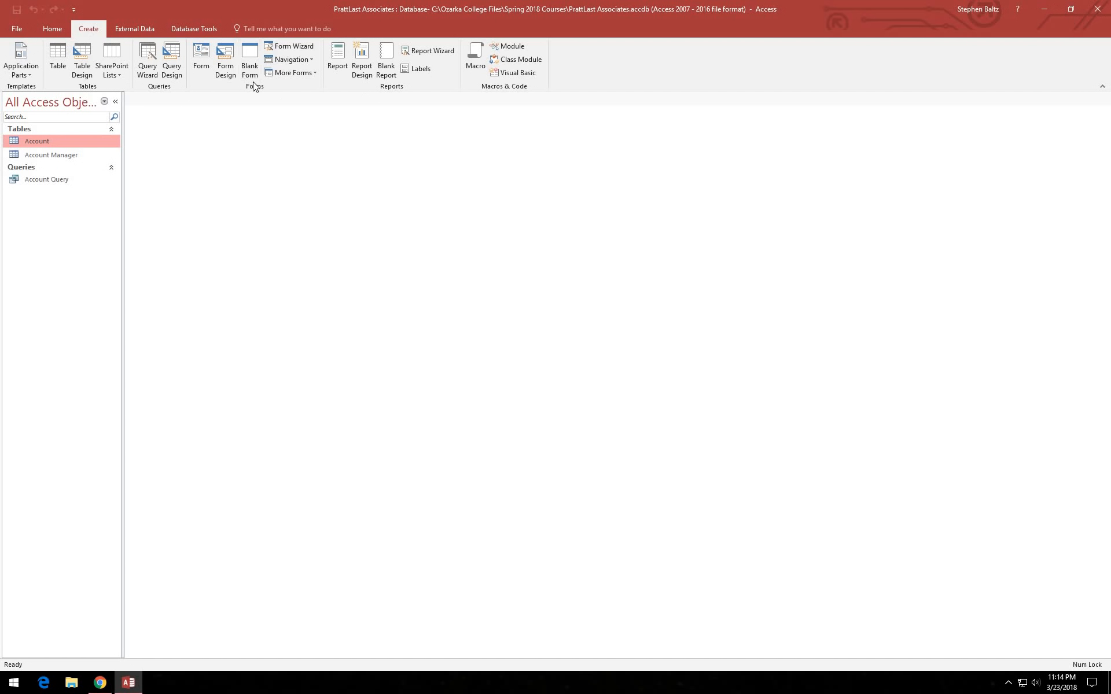
pyautogui.click(203, 63)
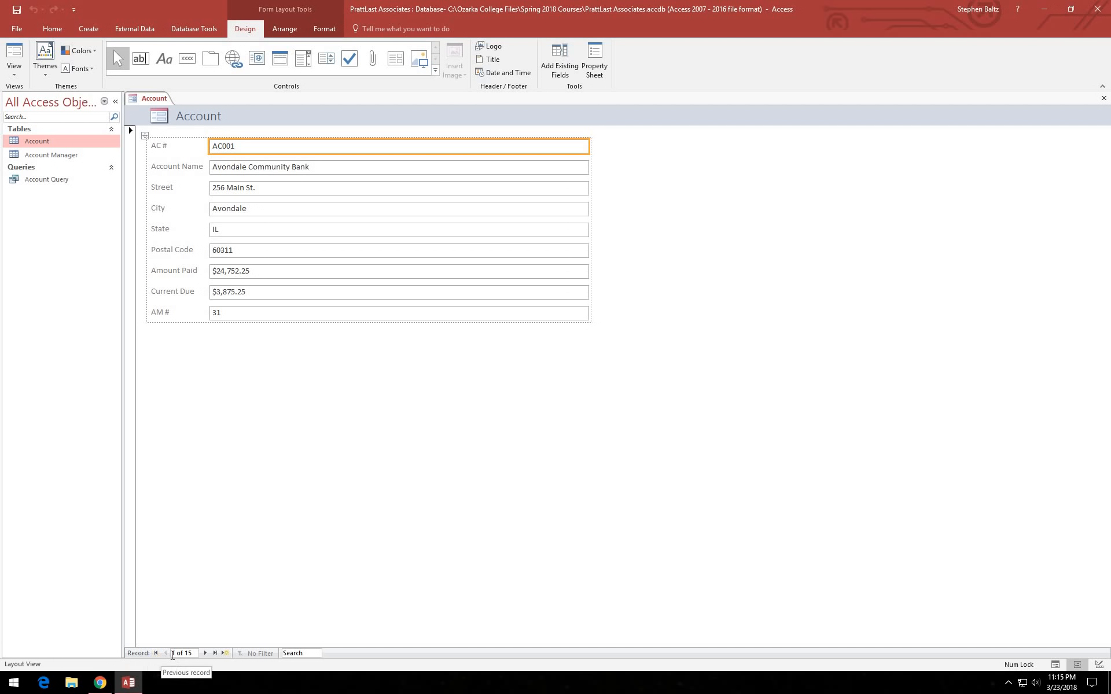
pyautogui.click(206, 652)
pyautogui.click(205, 653)
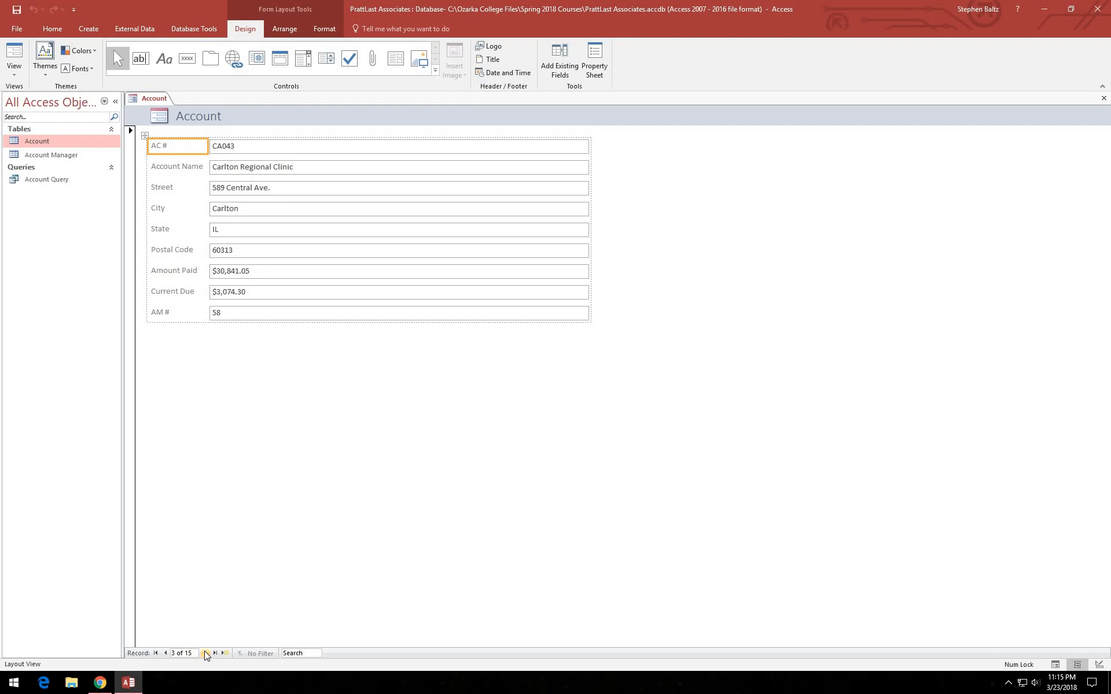
pyautogui.click(206, 653)
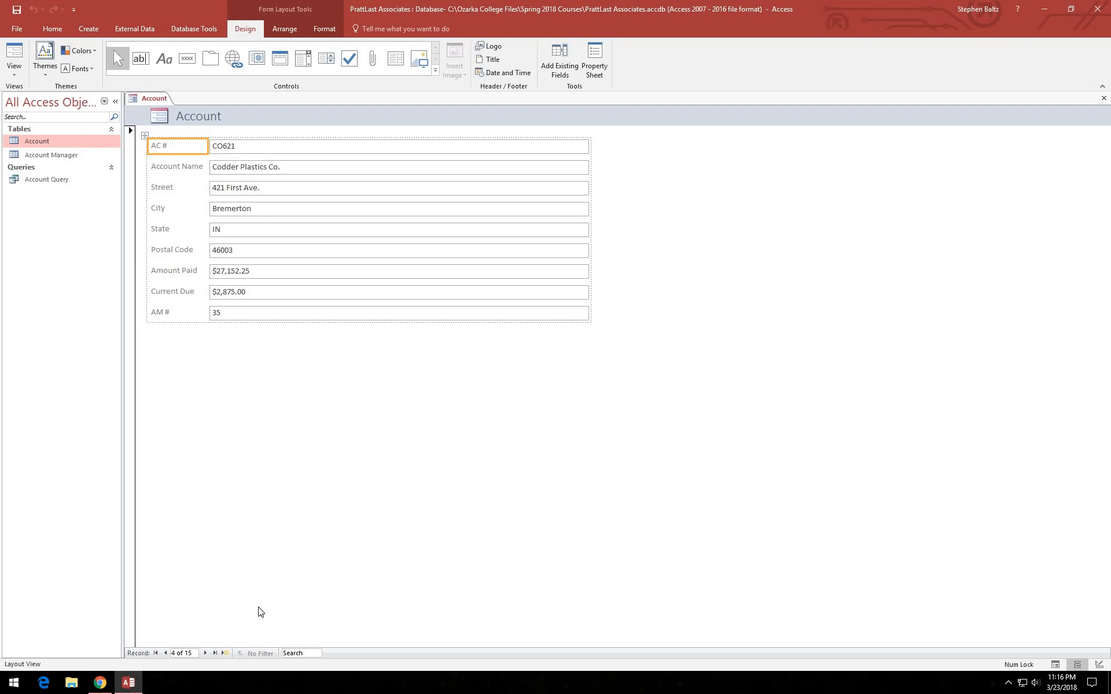
# Save the new form as "Account Form" and close it.
pyautogui.click(17, 9)
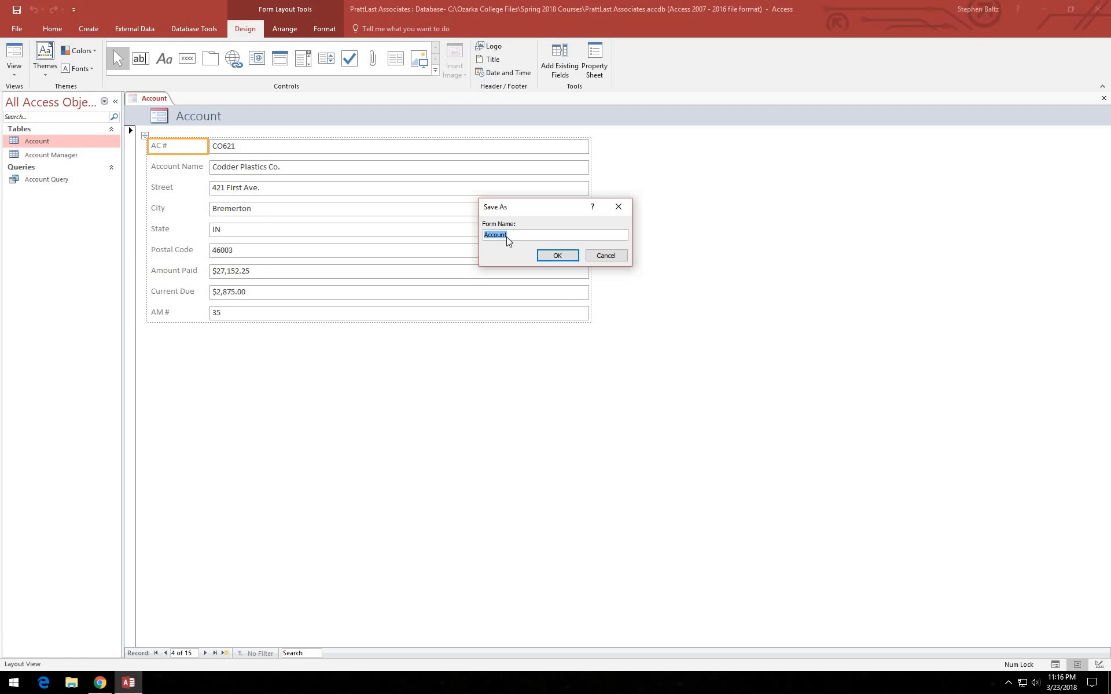
pyautogui.click(514, 237)
pyautogui.write('Form')
pyautogui.click(557, 256)
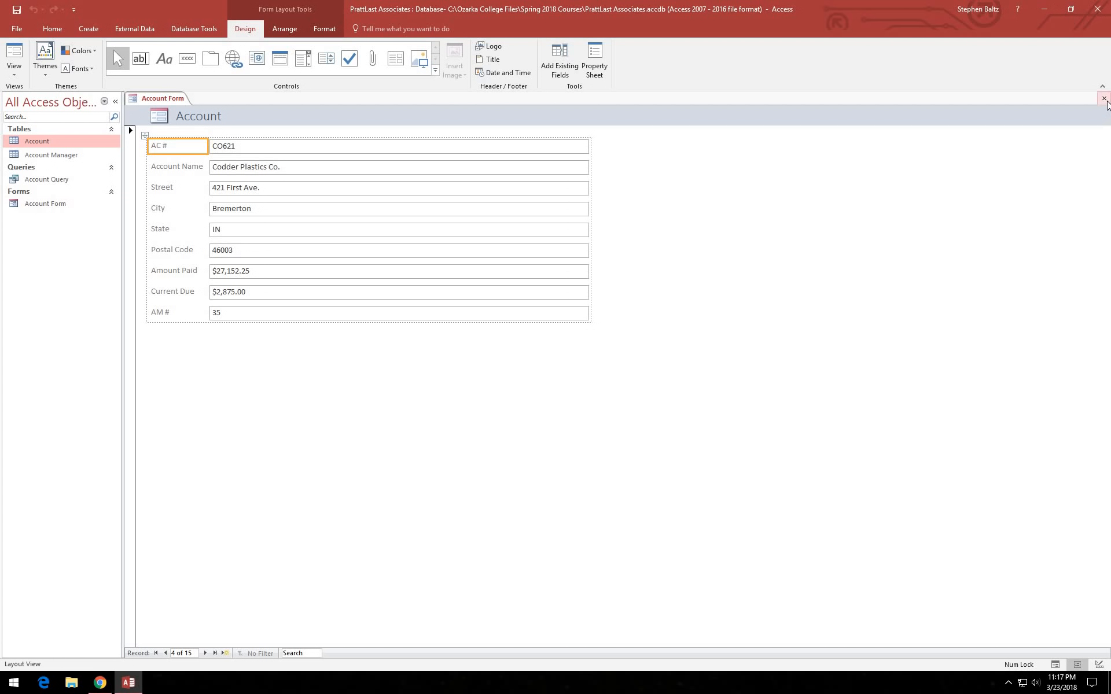
pyautogui.click(1104, 99)
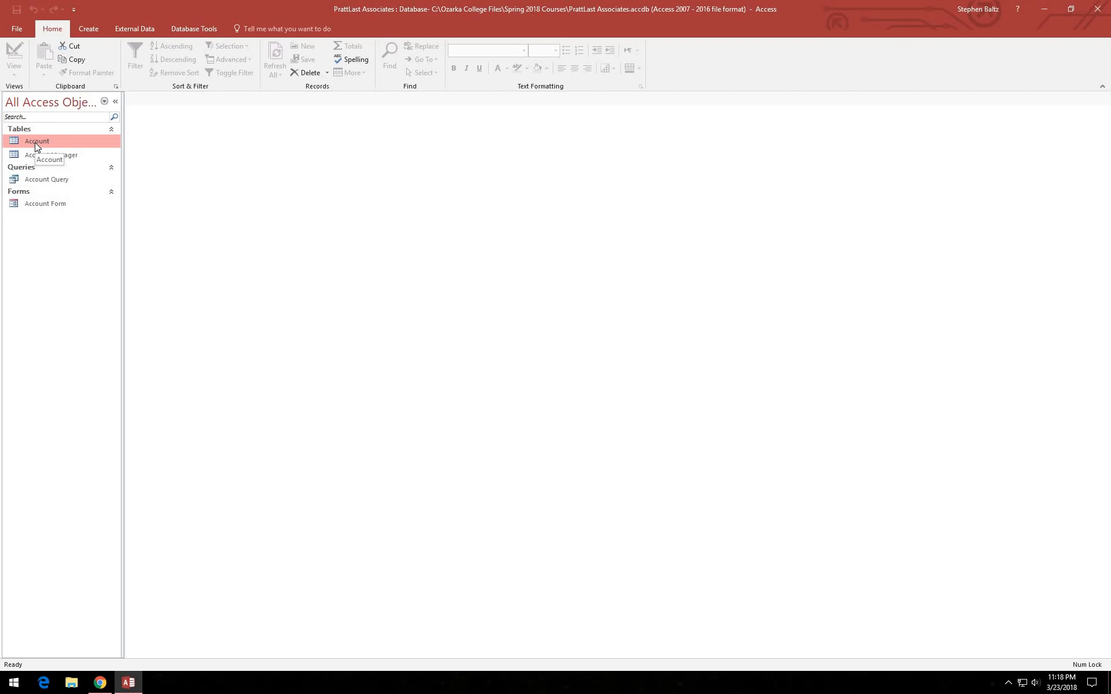
# Create a report from the Account table, save it as "Account Financial Report", and close it.
pyautogui.click(88, 29)
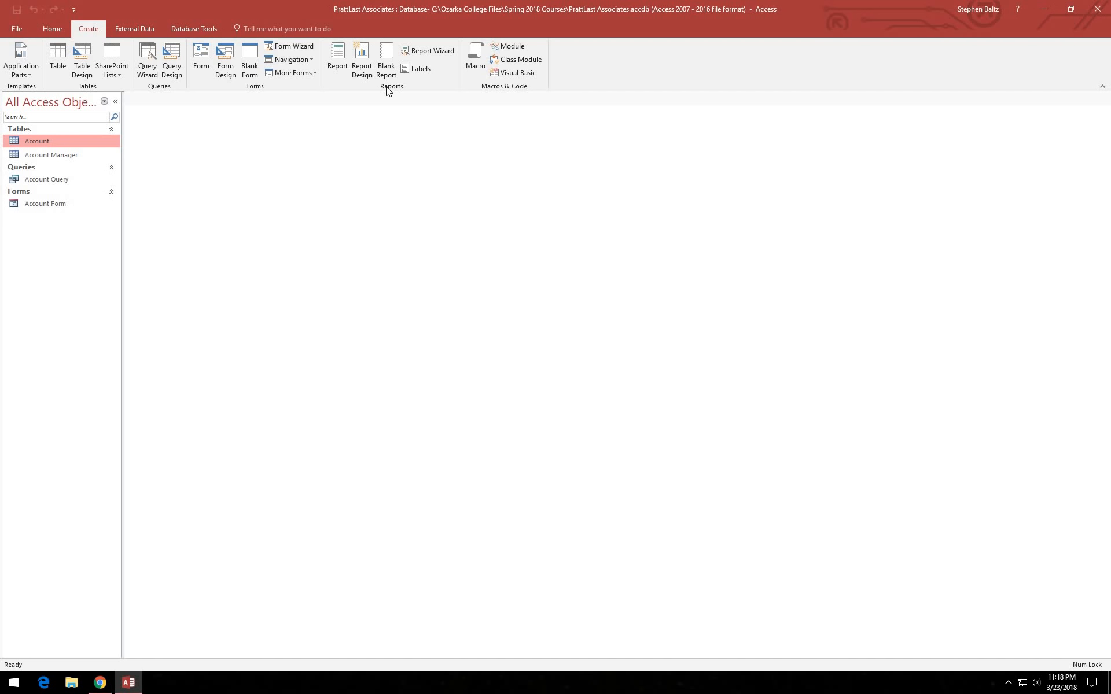
pyautogui.click(339, 65)
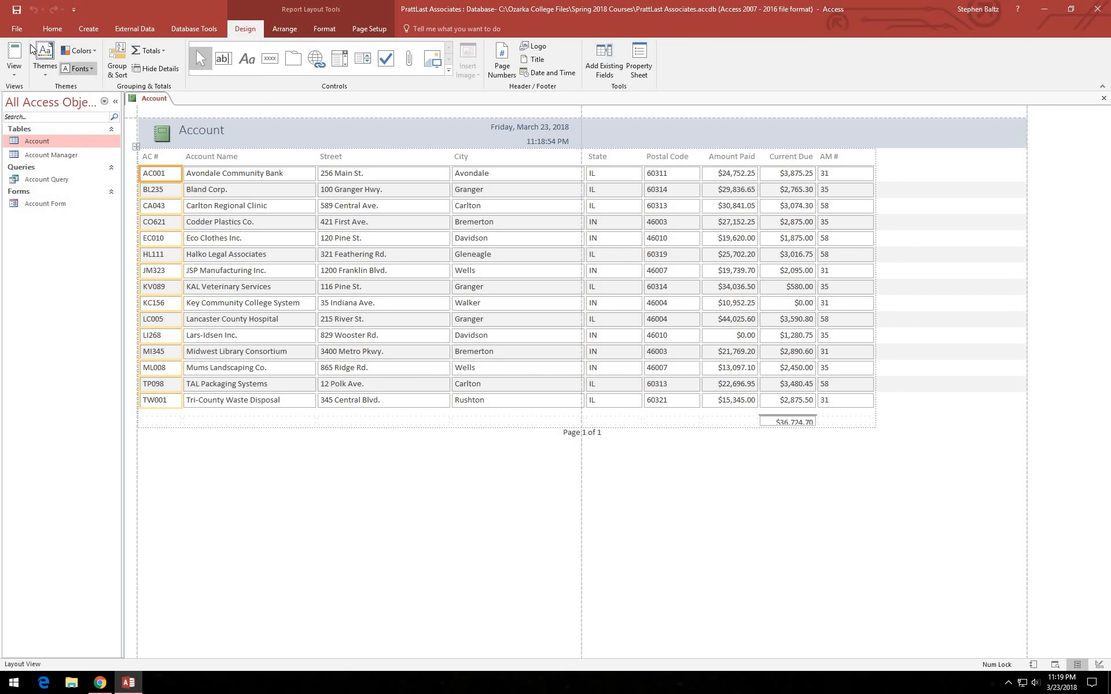
pyautogui.click(17, 10)
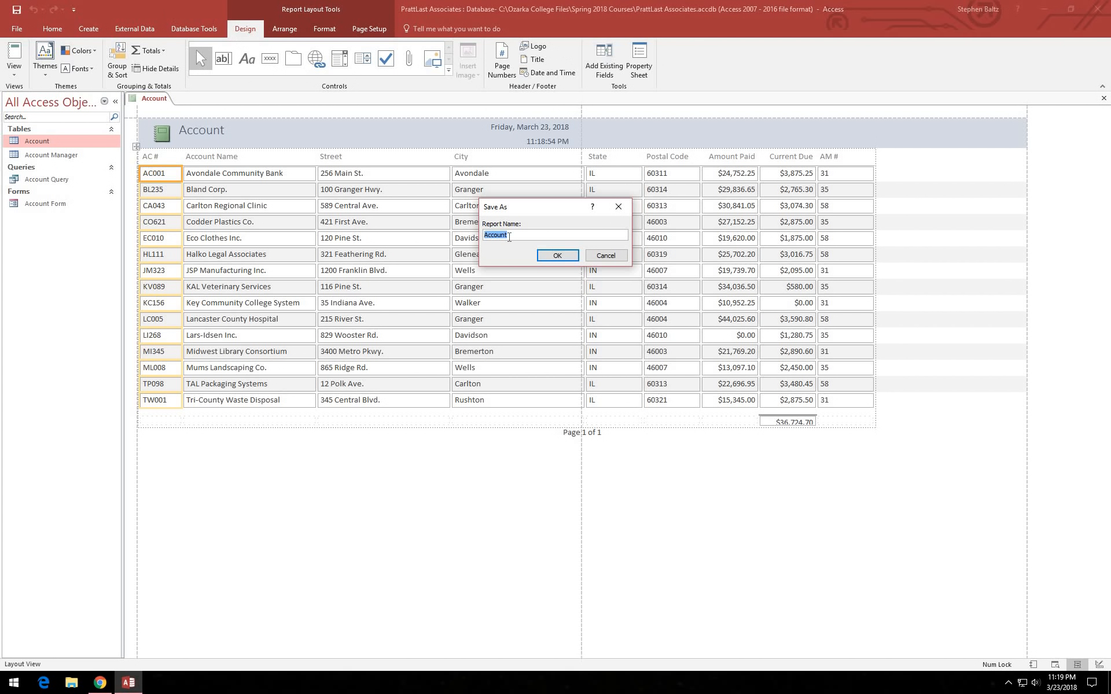
pyautogui.click(509, 237)
pyautogui.write('Financial Report')
pyautogui.click(568, 256)
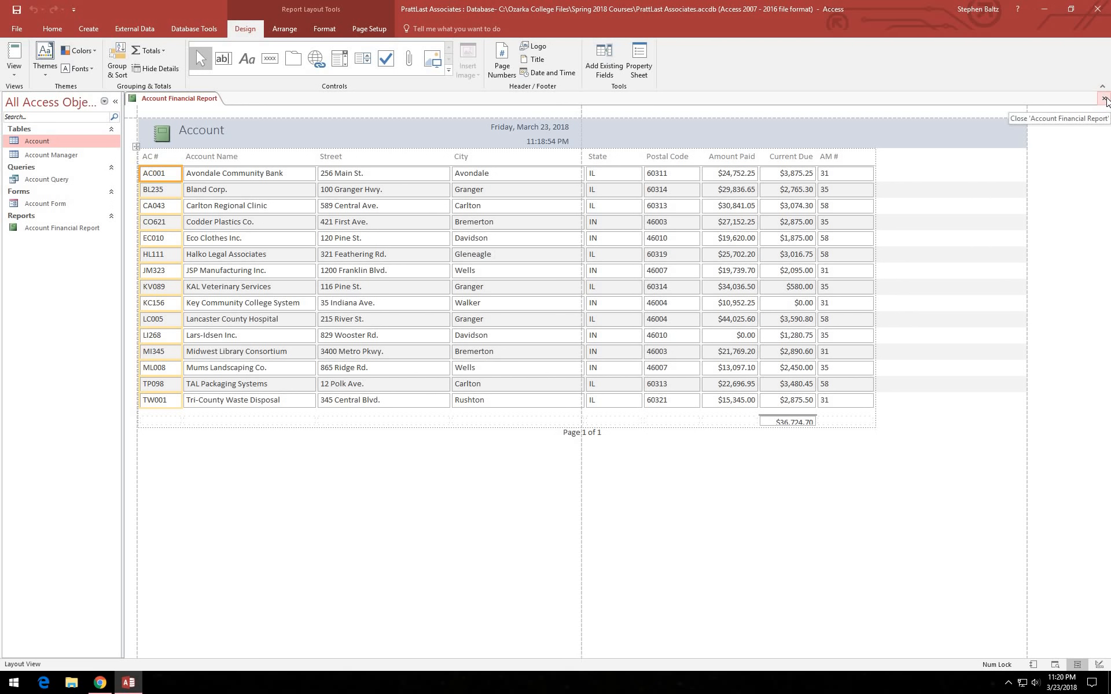
pyautogui.click(1105, 100)
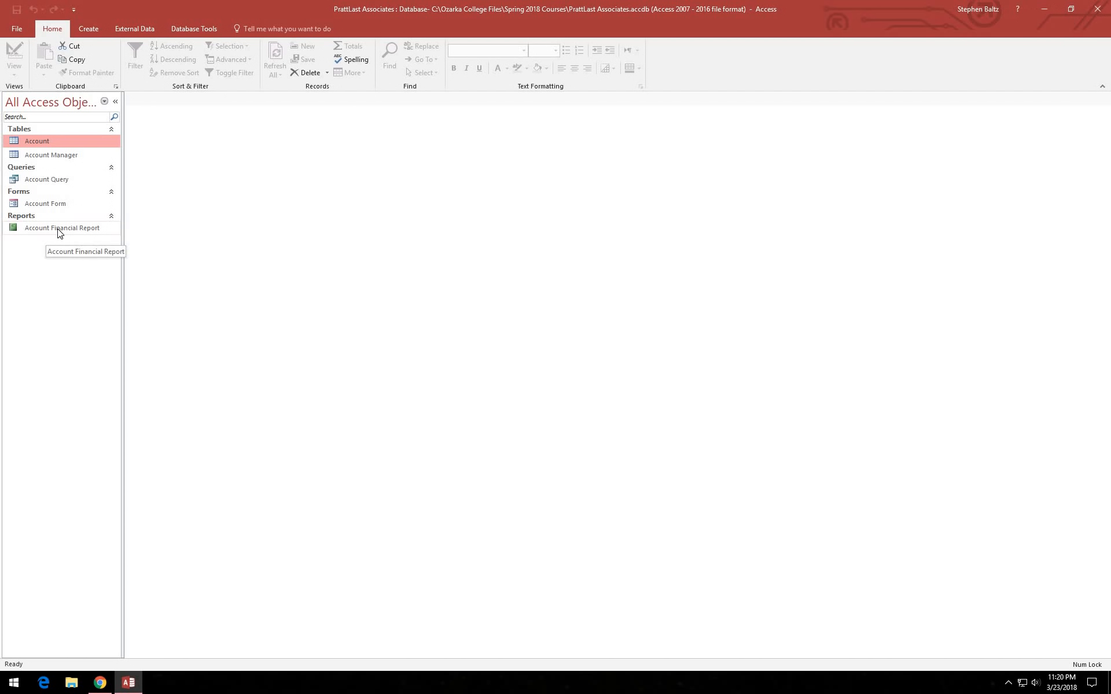
# Open Account Financial Report in Layout view, collapse the object list, and change the report title to "Account Financial Report".
pyautogui.rightClick(58, 233)
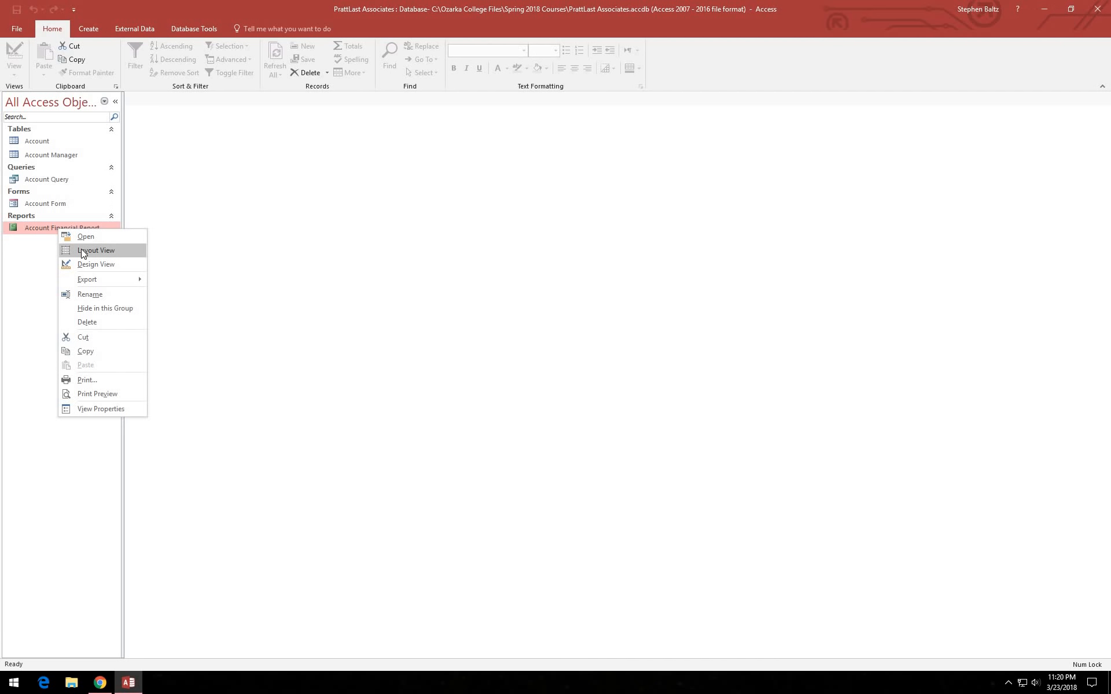
pyautogui.click(81, 250)
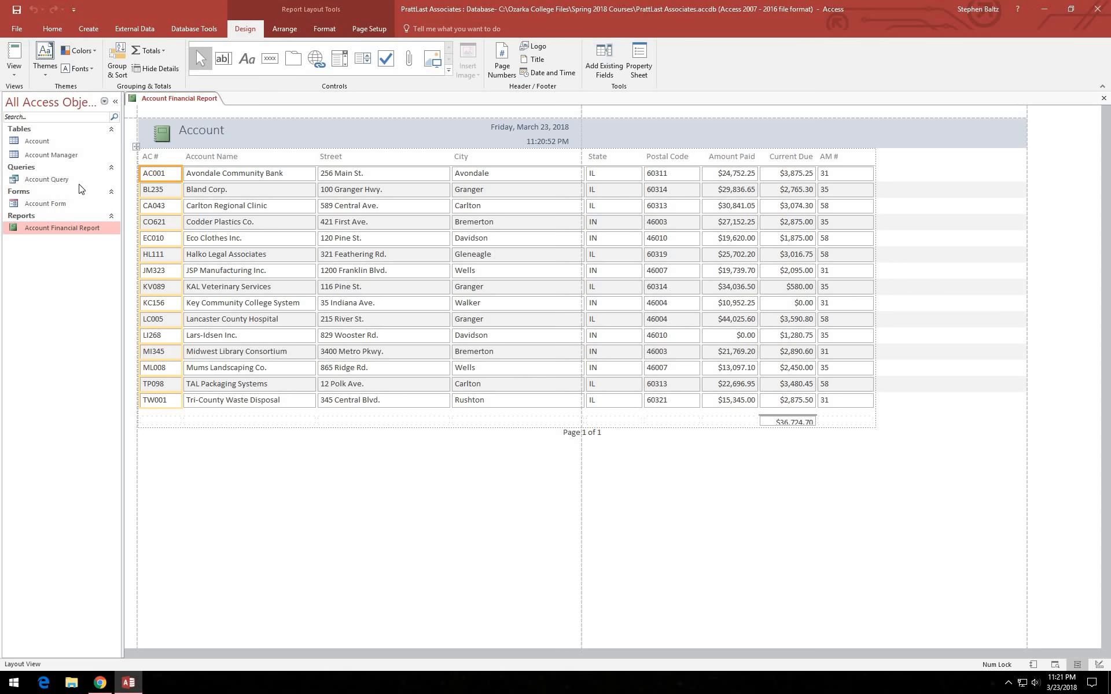
pyautogui.click(115, 103)
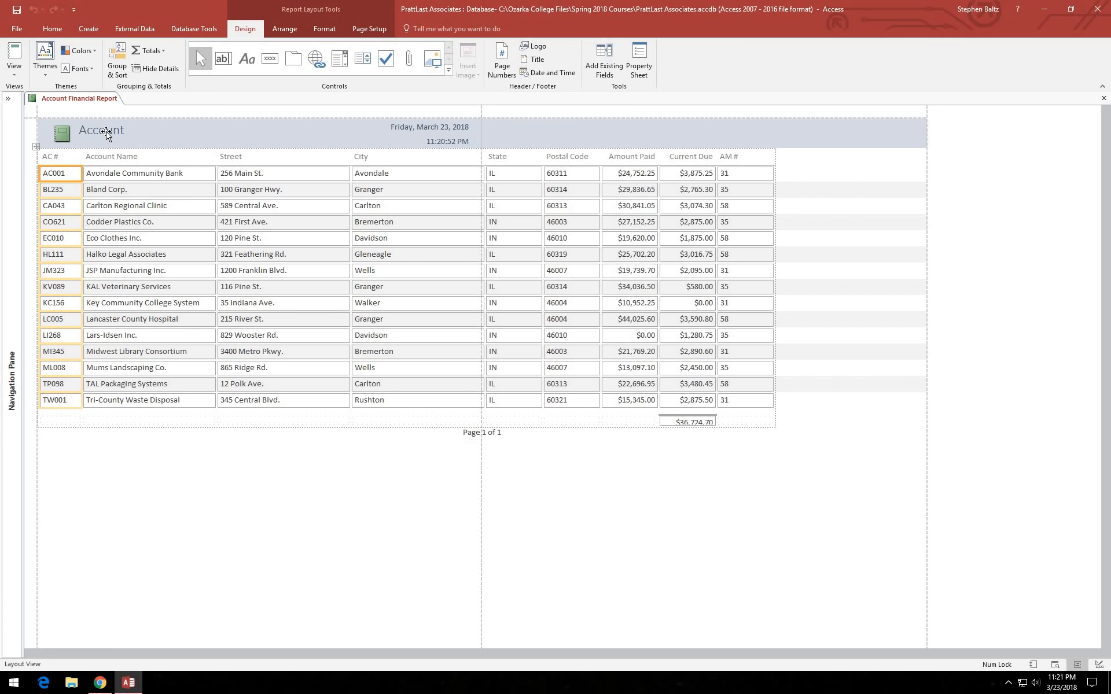
pyautogui.click(106, 133)
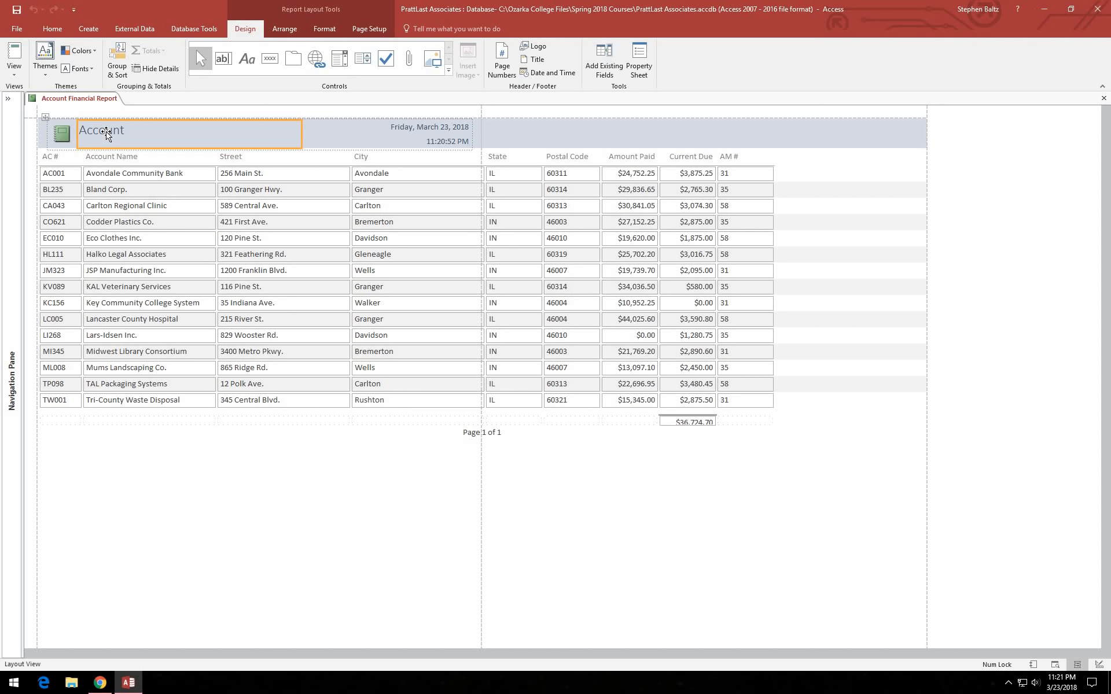
pyautogui.click(105, 133)
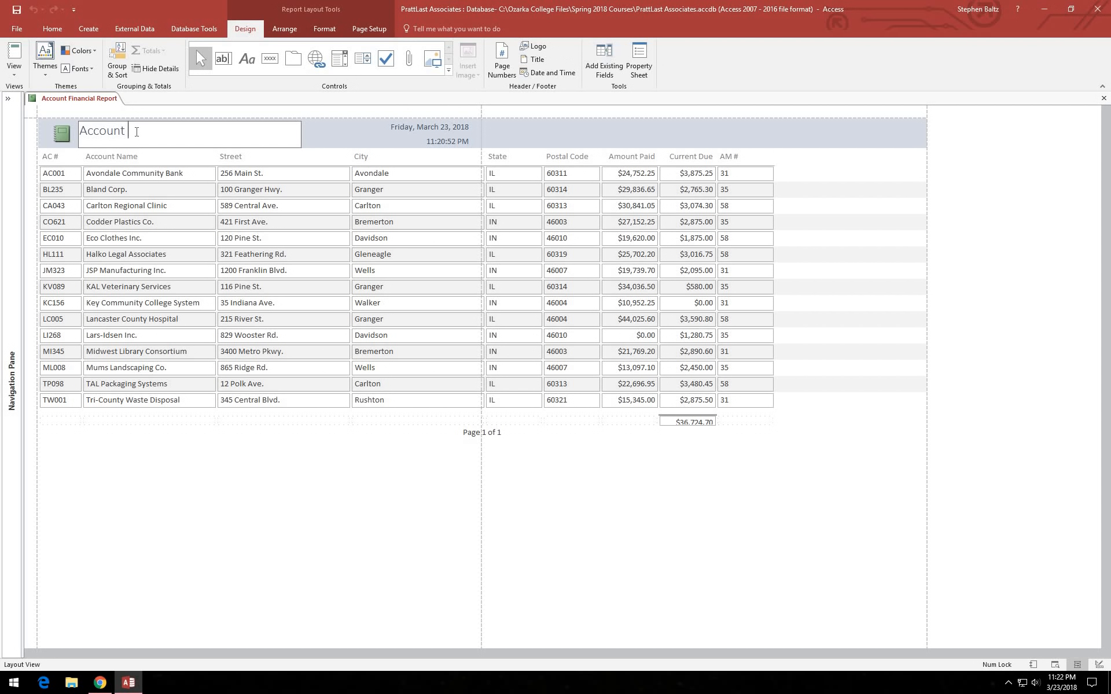
pyautogui.write('Financial Report')
# Delete the entire Street, City, State and Postal Code columns from the report.
pyautogui.click(241, 160)
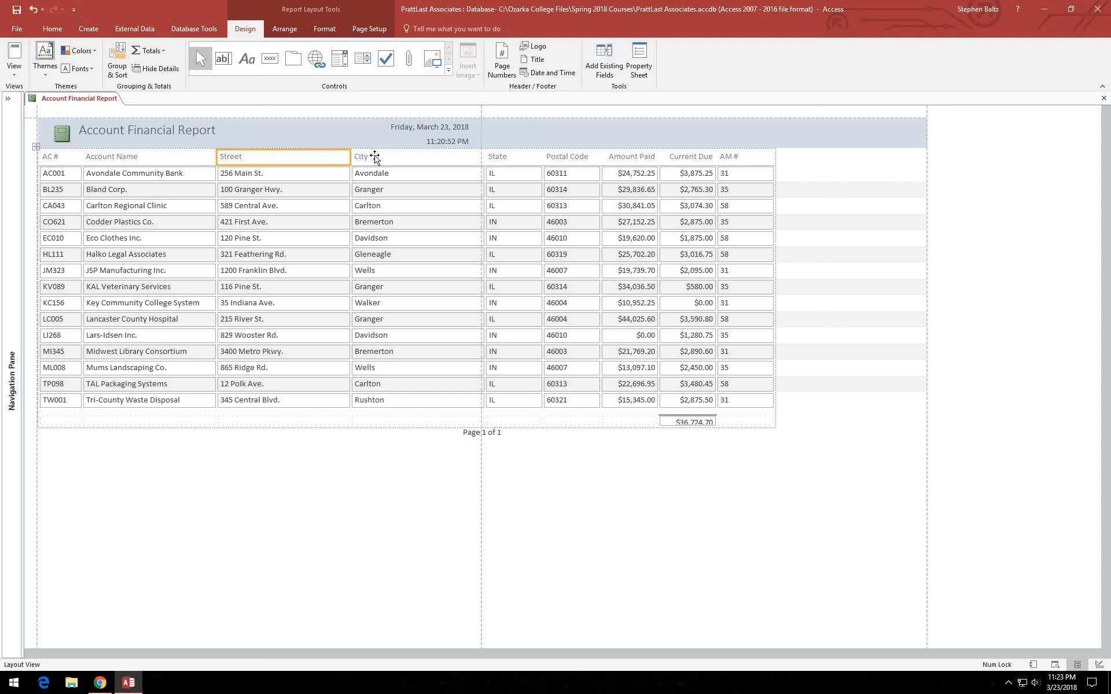
pyautogui.keyDown('shift'); pyautogui.click(374, 157); pyautogui.keyUp('shift')
pyautogui.keyDown('shift'); pyautogui.click(498, 159); pyautogui.keyUp('shift')
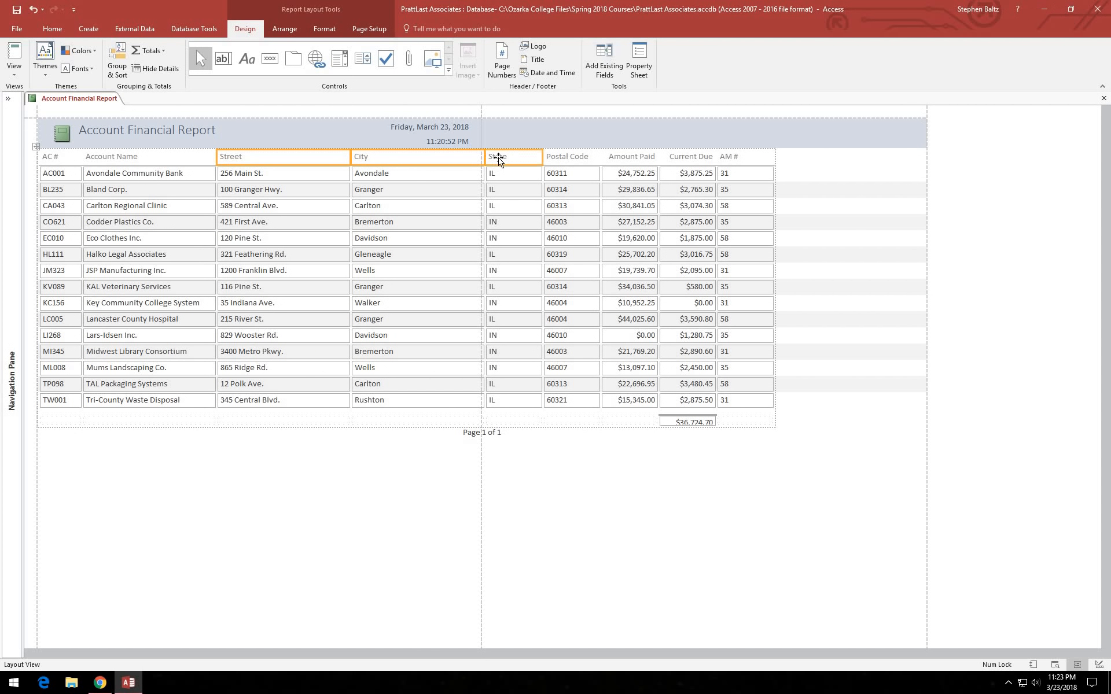
pyautogui.keyDown('shift'); pyautogui.click(562, 161); pyautogui.keyUp('shift')
pyautogui.click(286, 31)
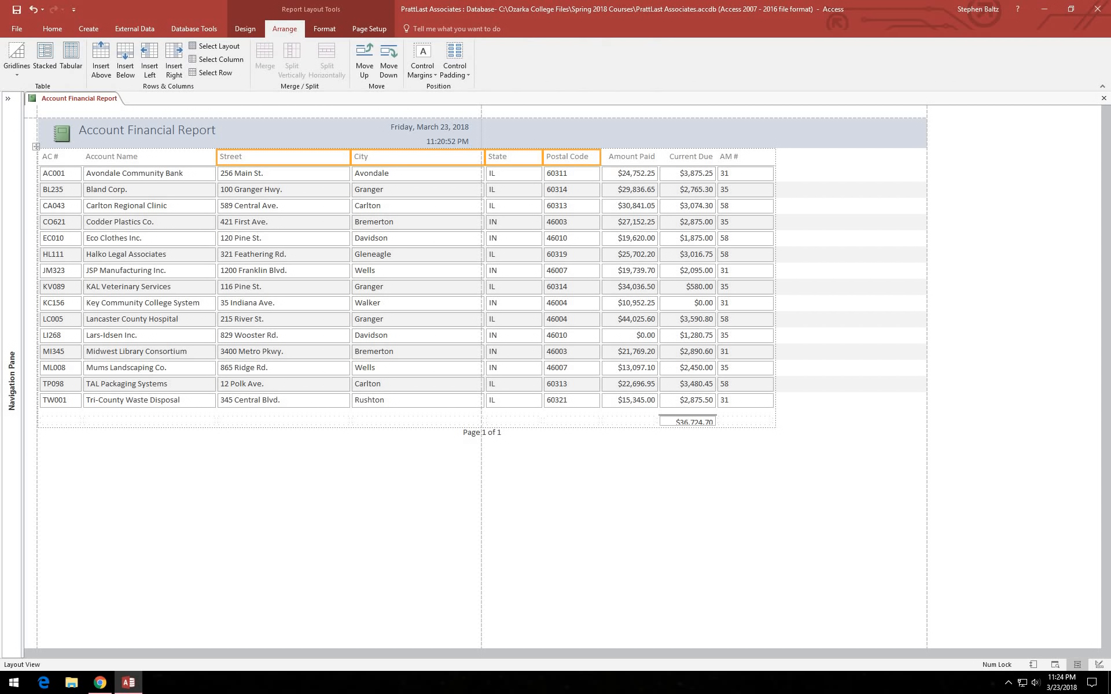
pyautogui.click(215, 59)
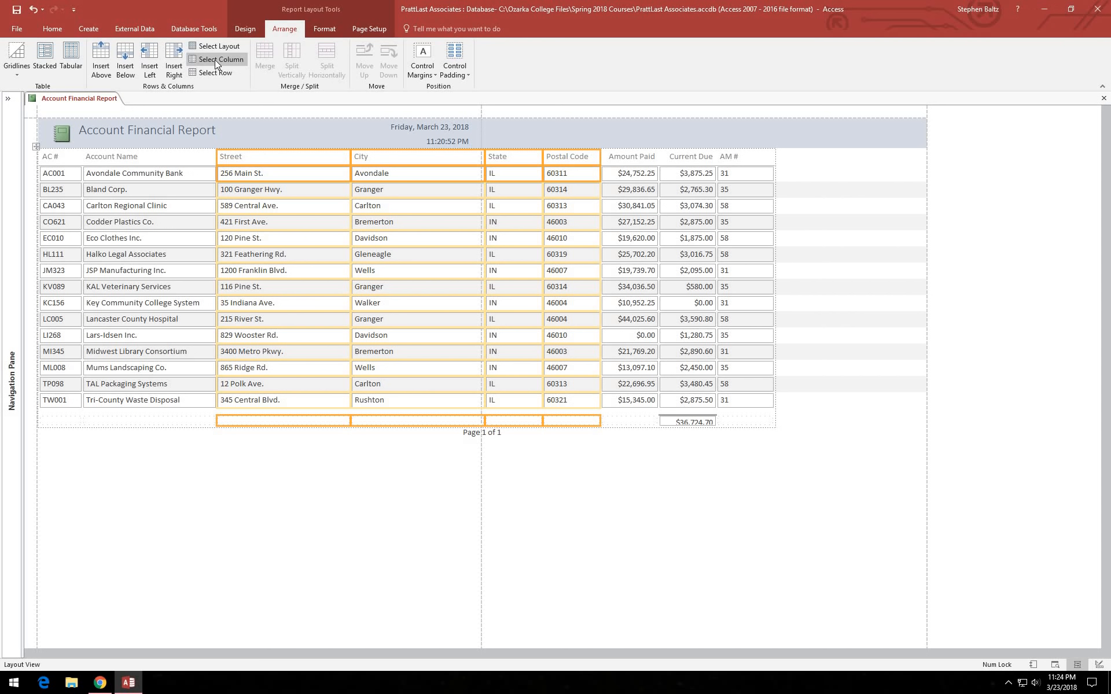
pyautogui.press('Delete')
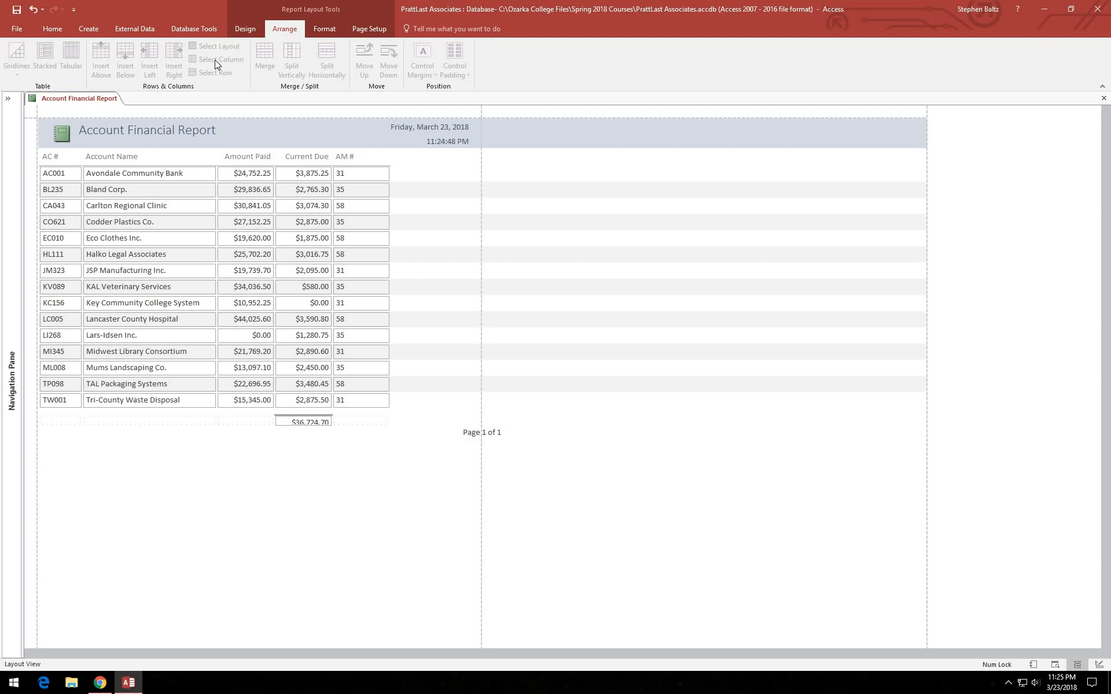
# Change the report's "AC #" column heading to "Account Number".
pyautogui.click(49, 159)
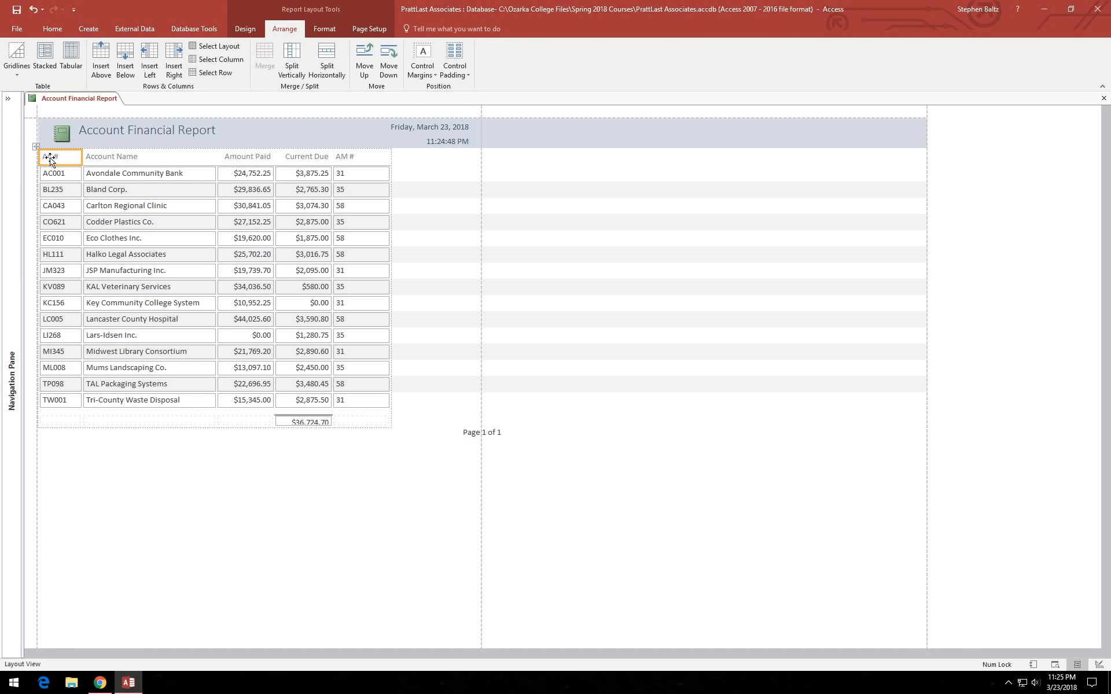
pyautogui.click(50, 157)
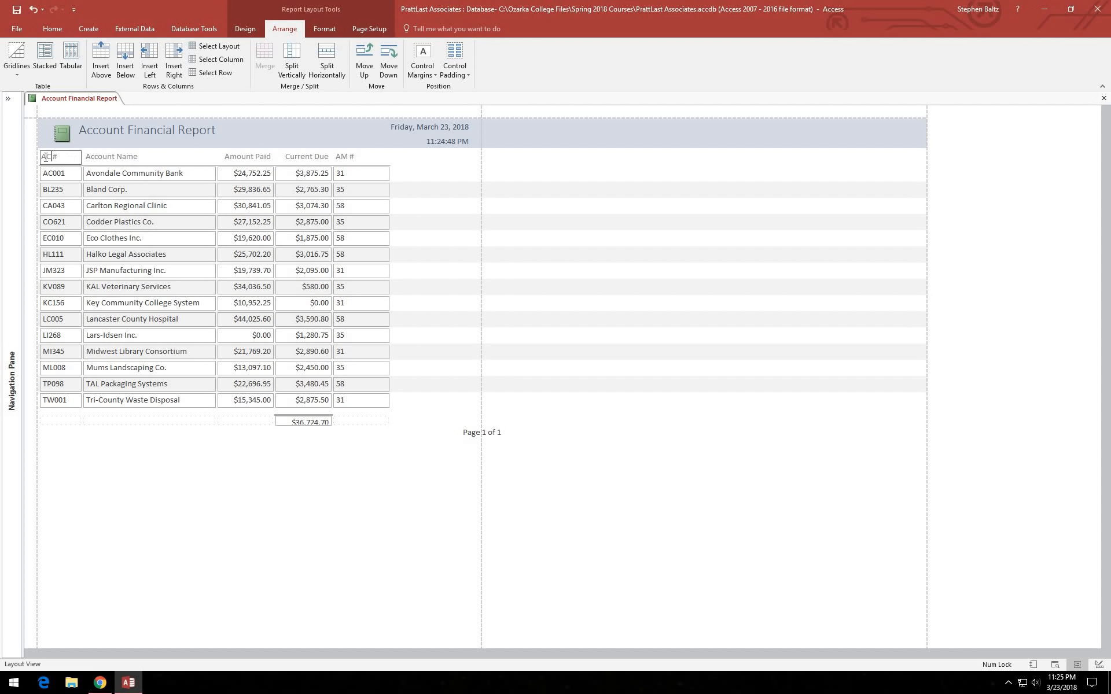
pyautogui.moveTo(46, 157); pyautogui.dragTo(58, 156)
pyautogui.moveTo(43, 157); pyautogui.dragTo(67, 160)
pyautogui.press('Delete')
pyautogui.write('Account Number')
# Change the report's "AM #" column heading to "Account Manager Number".
pyautogui.click(344, 160)
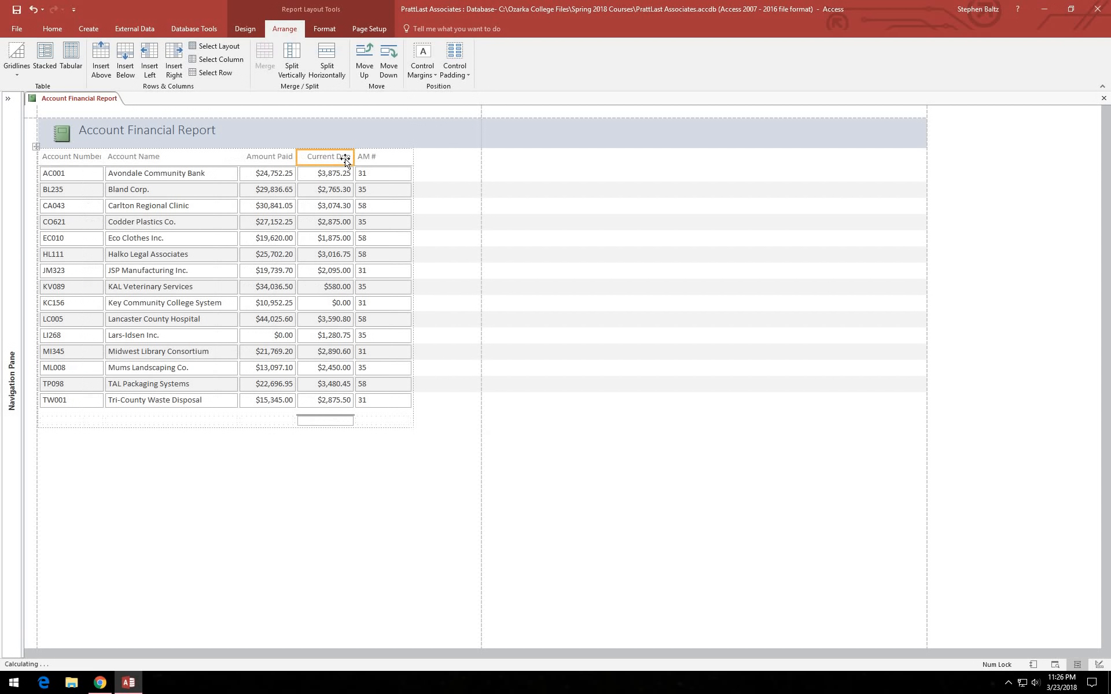
pyautogui.click(377, 161)
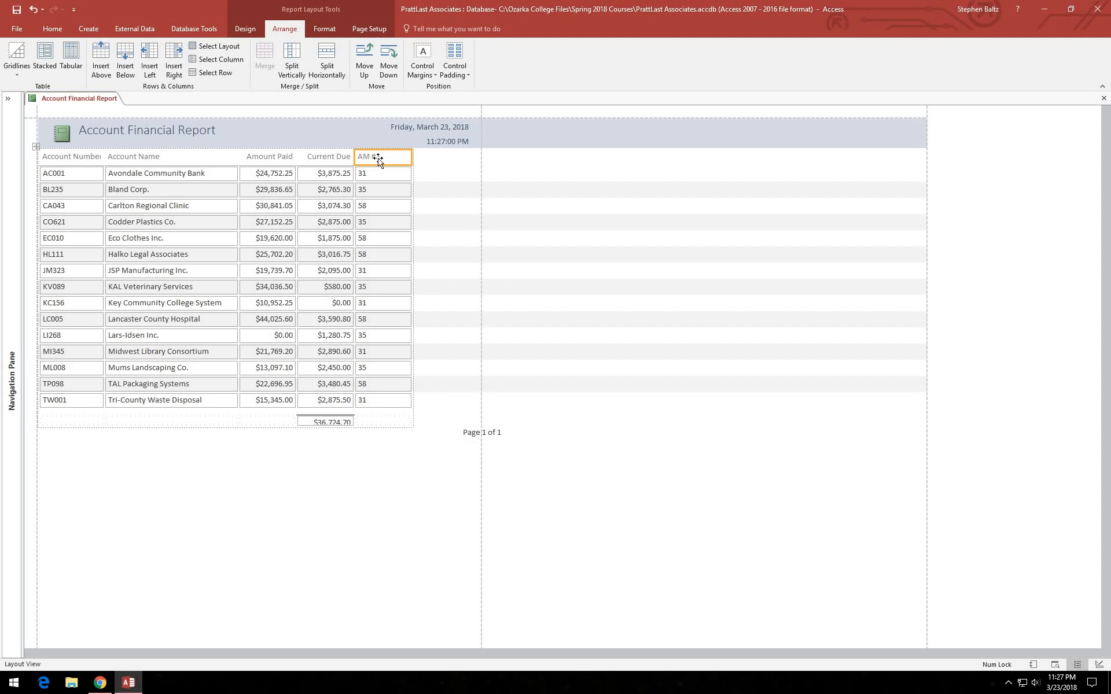
pyautogui.click(377, 158)
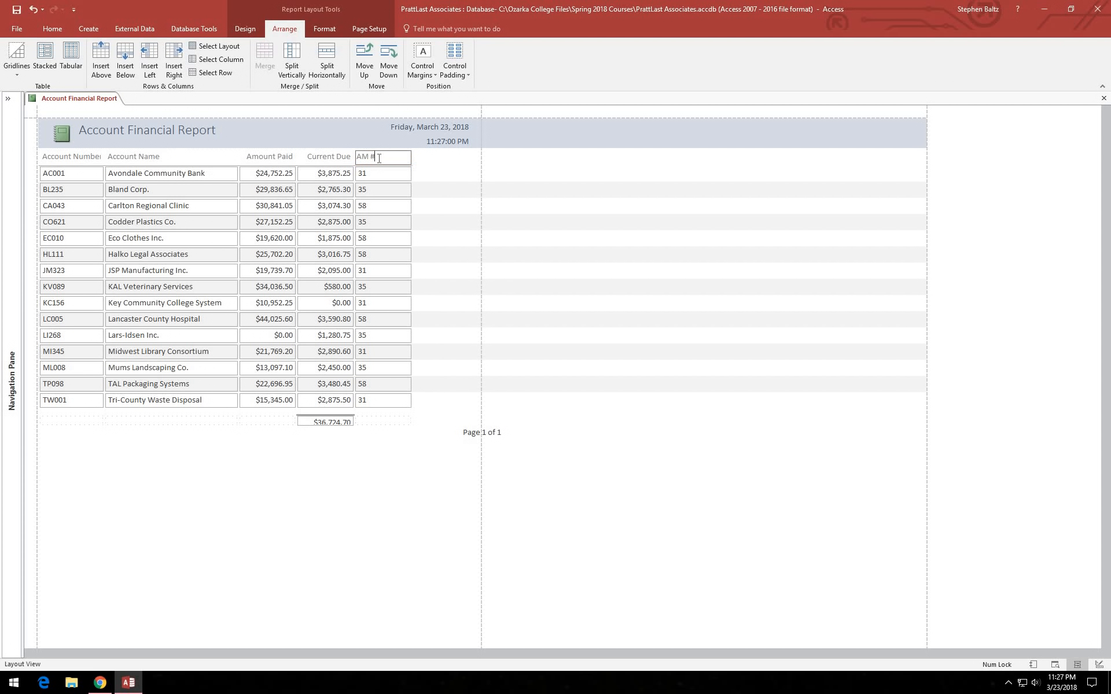
pyautogui.moveTo(360, 158); pyautogui.dragTo(367, 163)
pyautogui.press('Delete')
pyautogui.write('Account Manager Number')
# Make the report's column heading row tall enough for two lines and narrow the Account Number column to fit its heading.
pyautogui.click(61, 157)
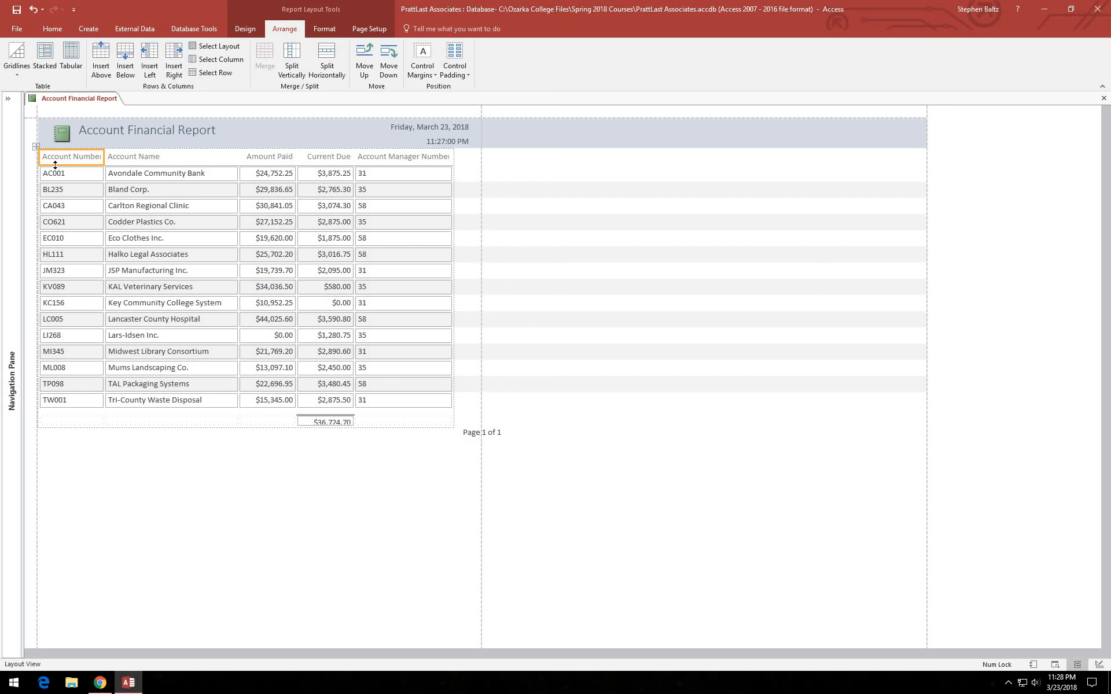
pyautogui.moveTo(55, 165); pyautogui.dragTo(55, 182)
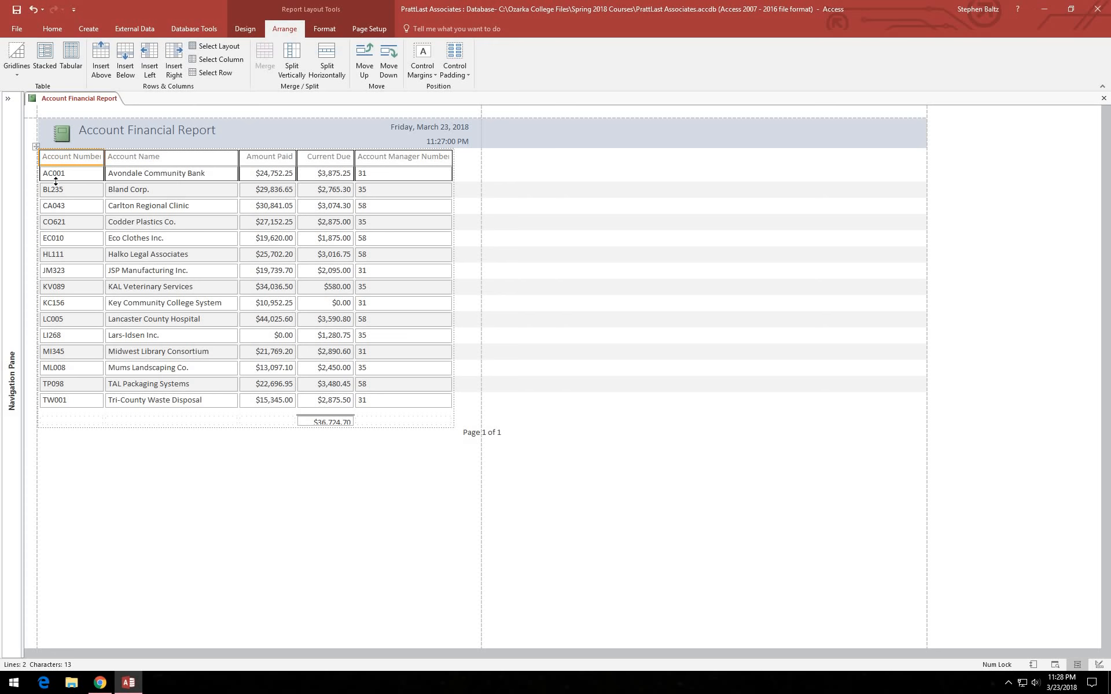
pyautogui.moveTo(56, 181); pyautogui.dragTo(56, 181)
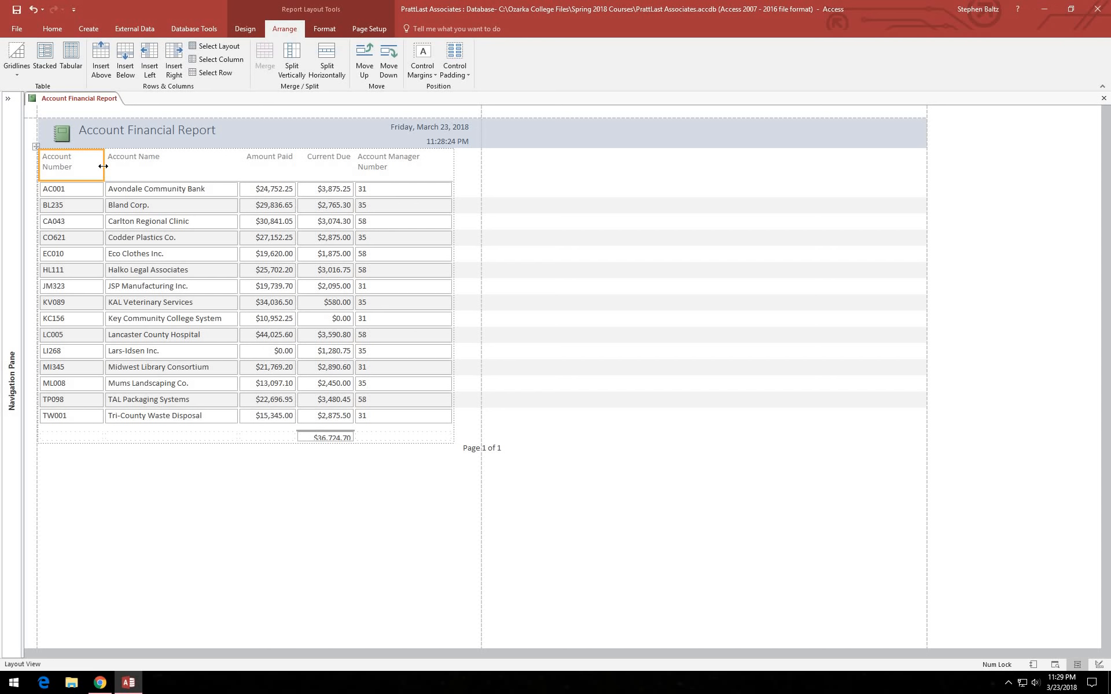
pyautogui.moveTo(103, 166); pyautogui.dragTo(79, 166)
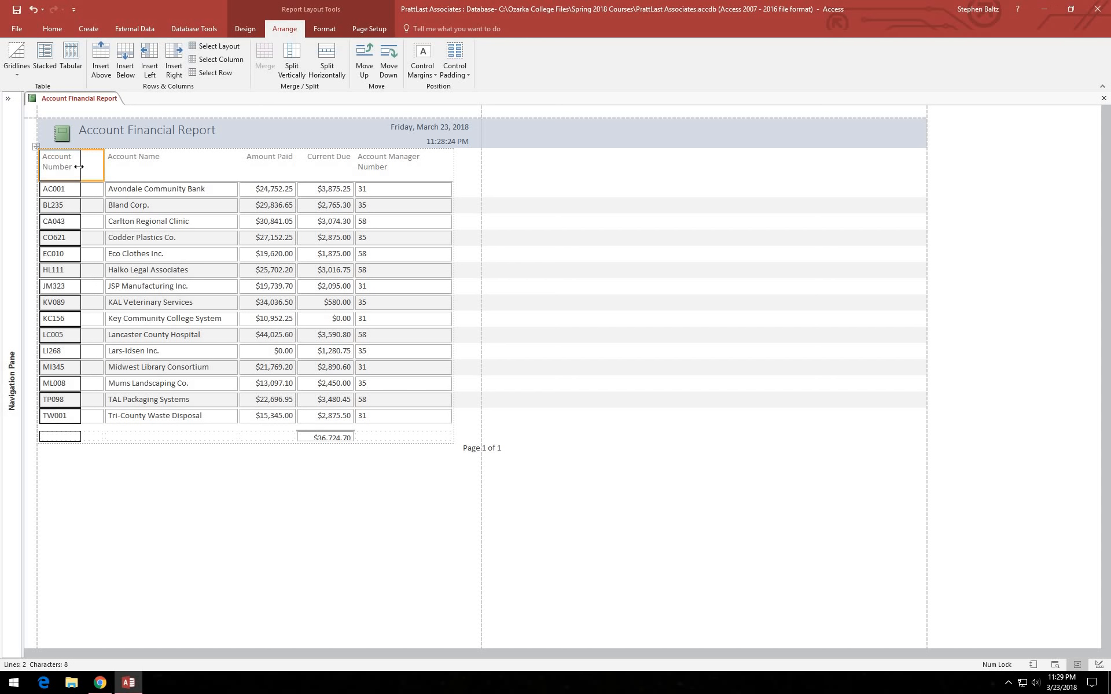
pyautogui.moveTo(79, 166); pyautogui.dragTo(79, 168)
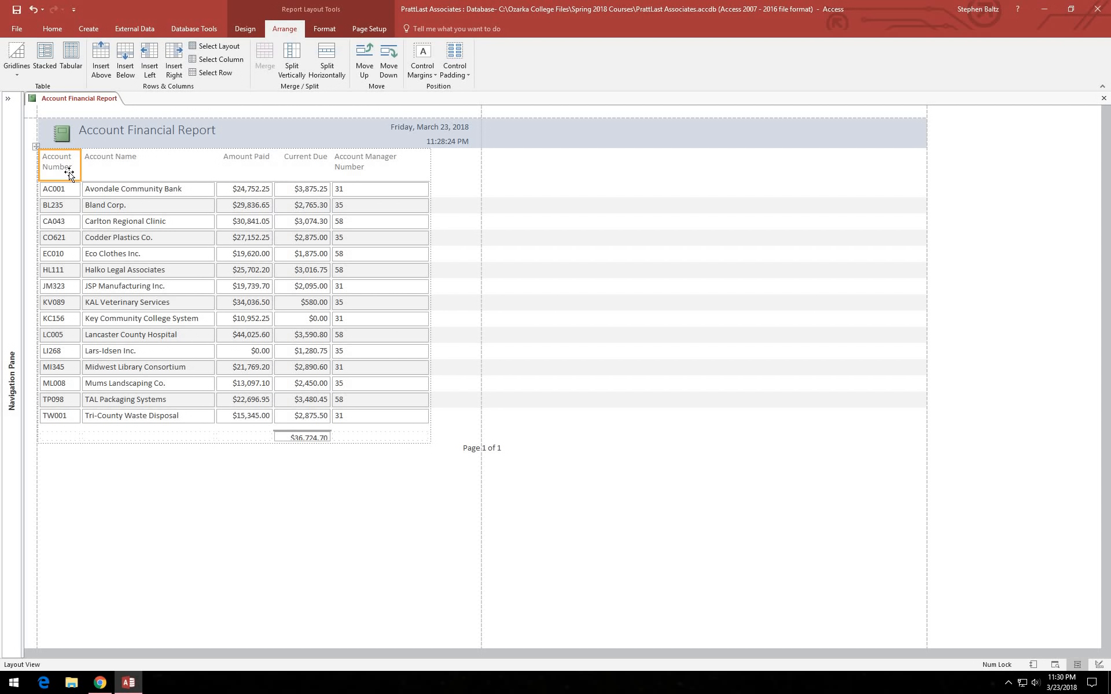
pyautogui.click(113, 168)
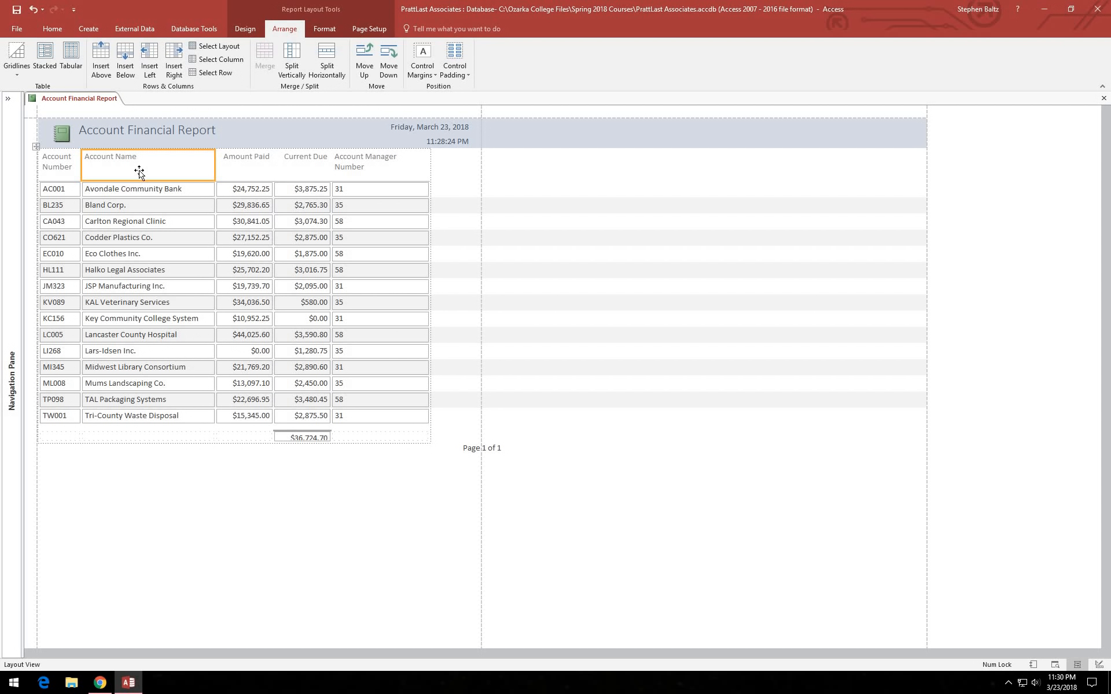
pyautogui.click(245, 169)
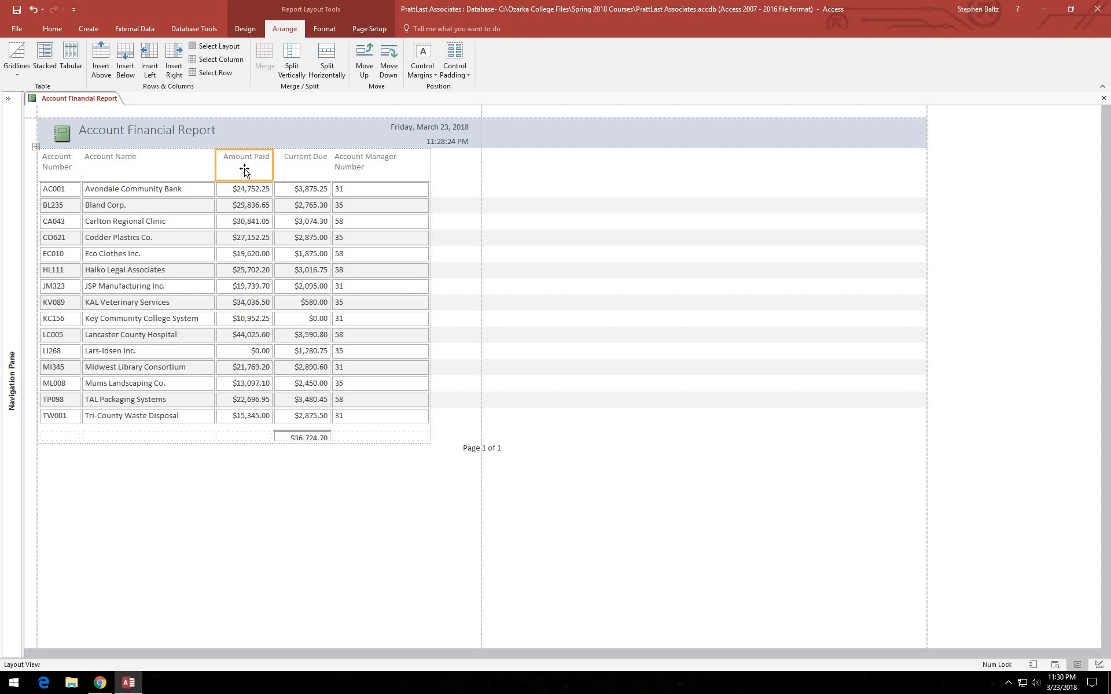
# Narrow the report's Account Manager Number column and make the heading row tall enough for its three-line heading.
pyautogui.click(301, 169)
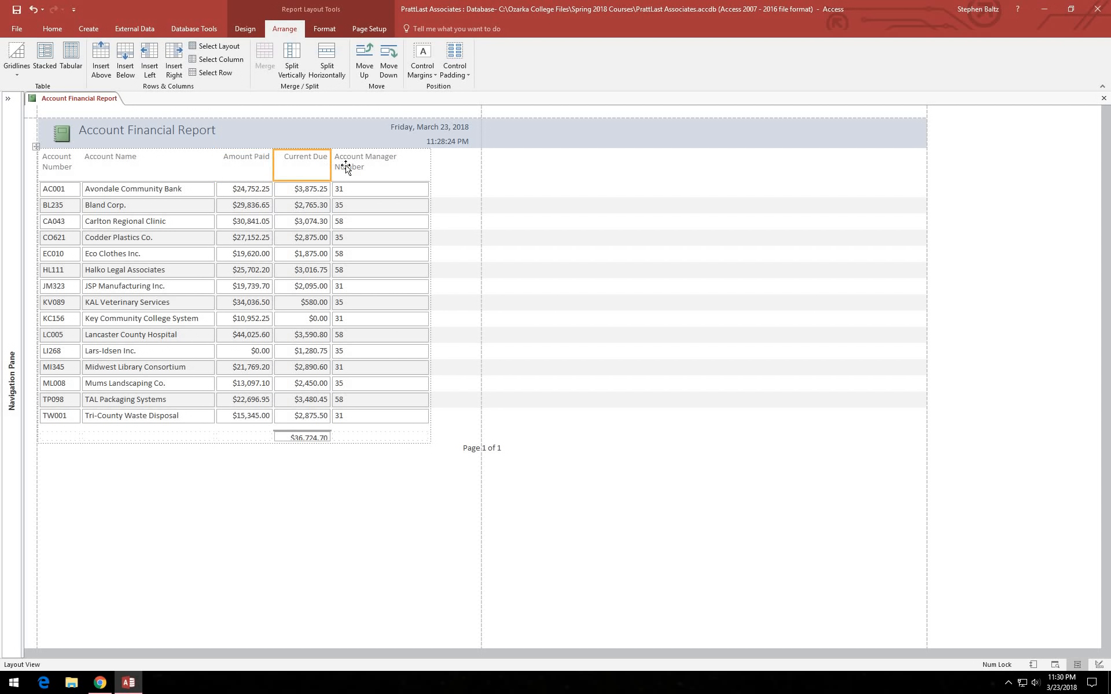
pyautogui.click(355, 180)
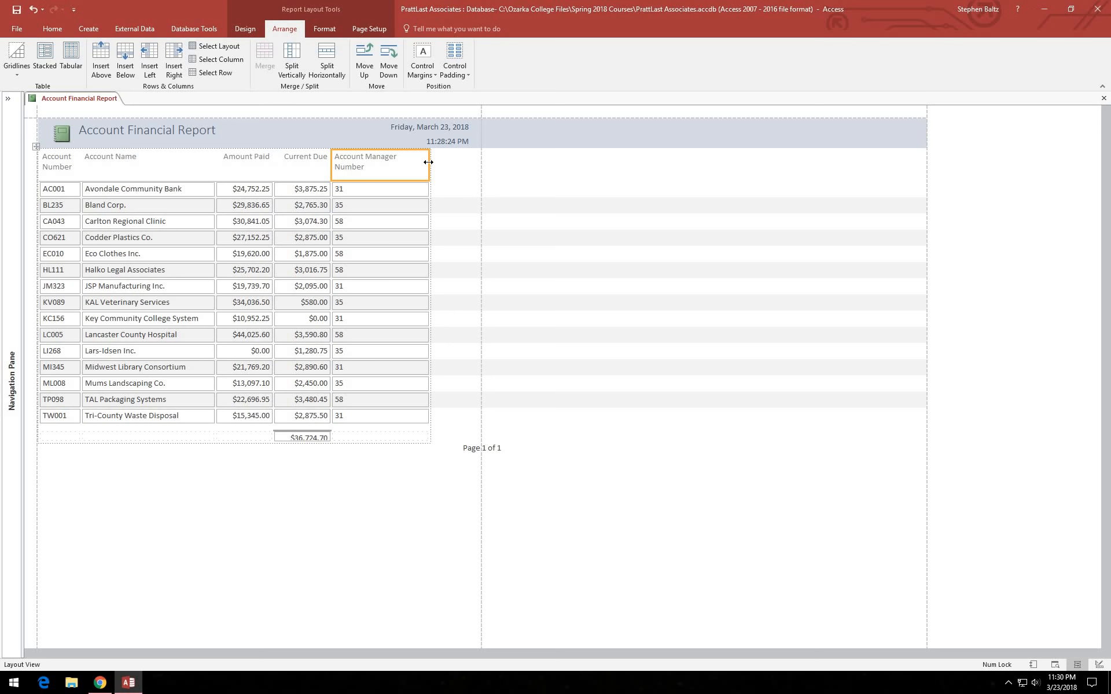
pyautogui.moveTo(428, 162); pyautogui.dragTo(375, 166)
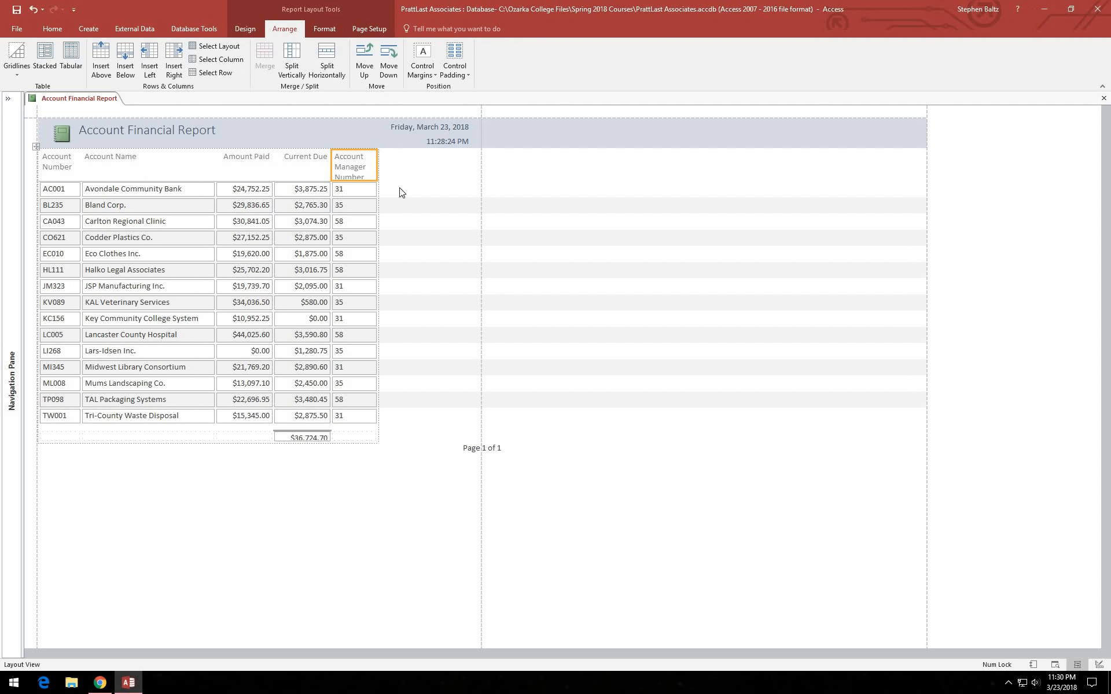
pyautogui.moveTo(363, 180); pyautogui.dragTo(361, 186)
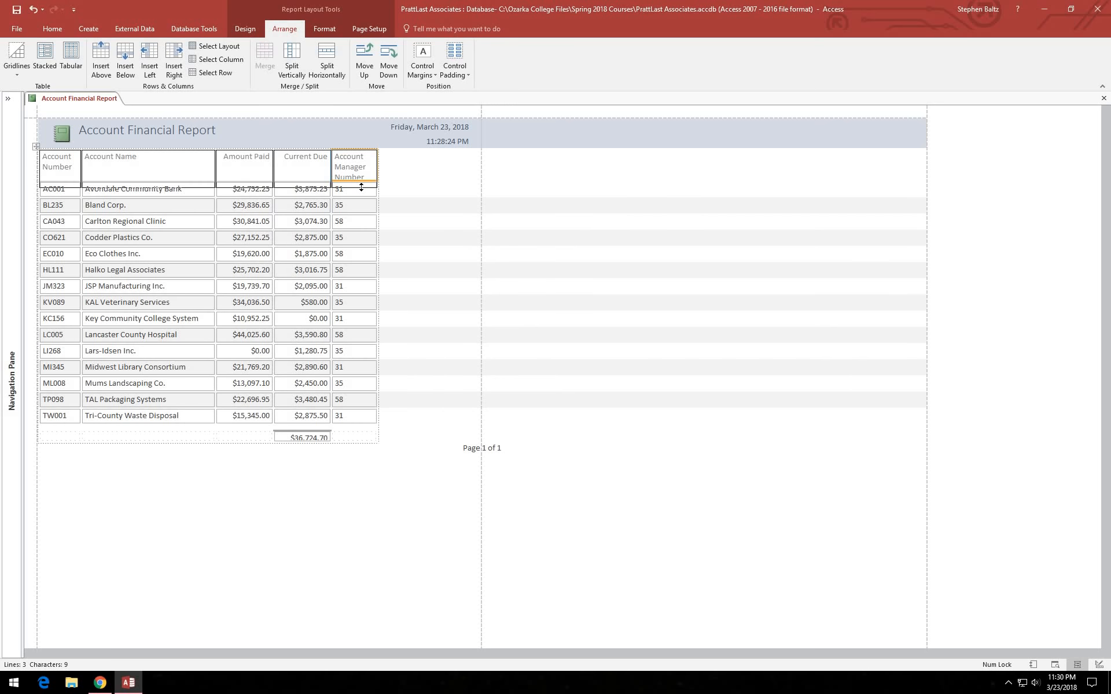
pyautogui.moveTo(361, 186); pyautogui.dragTo(361, 187)
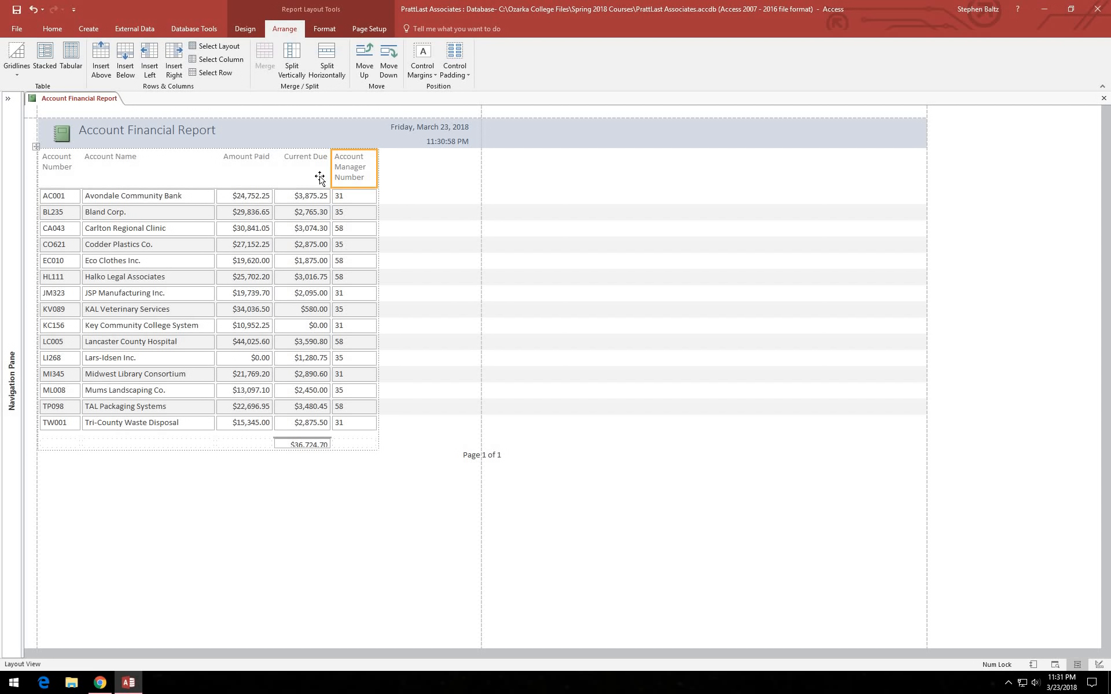
# Add a Sum total for the Amount Paid column of the report.
pyautogui.click(246, 170)
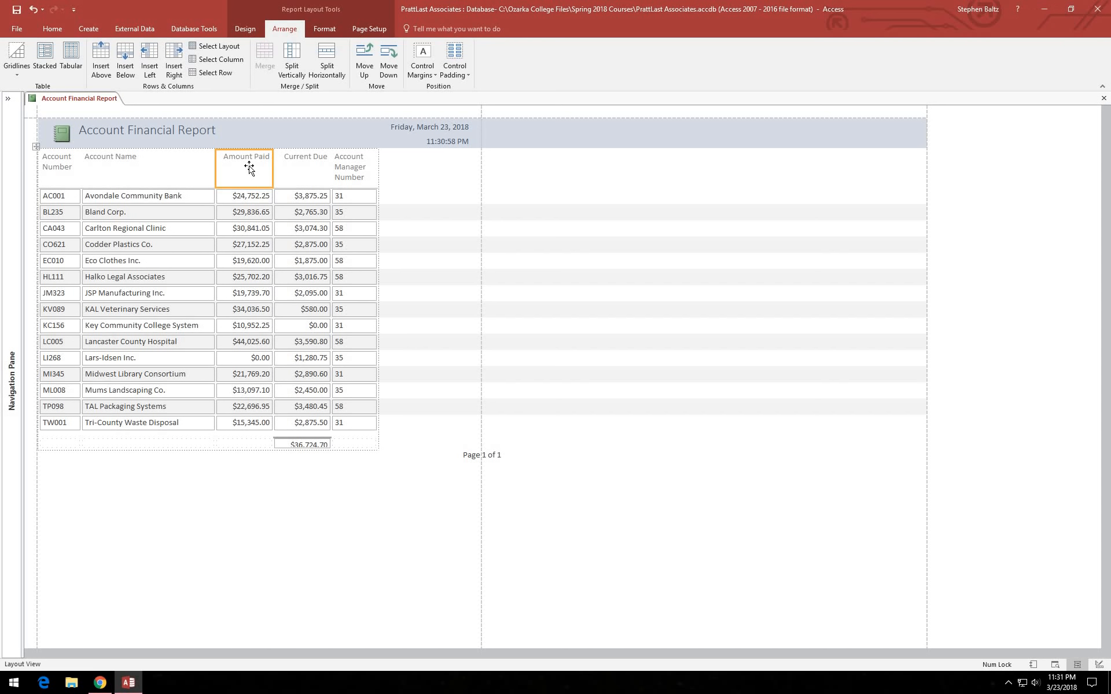
pyautogui.click(245, 29)
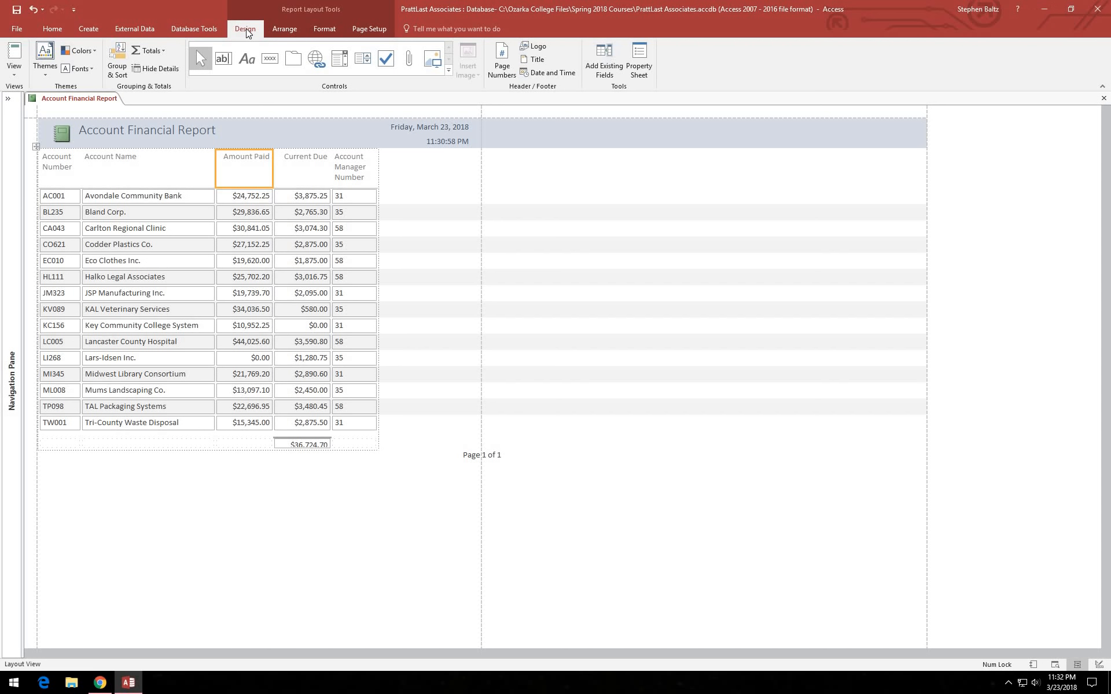
pyautogui.click(150, 51)
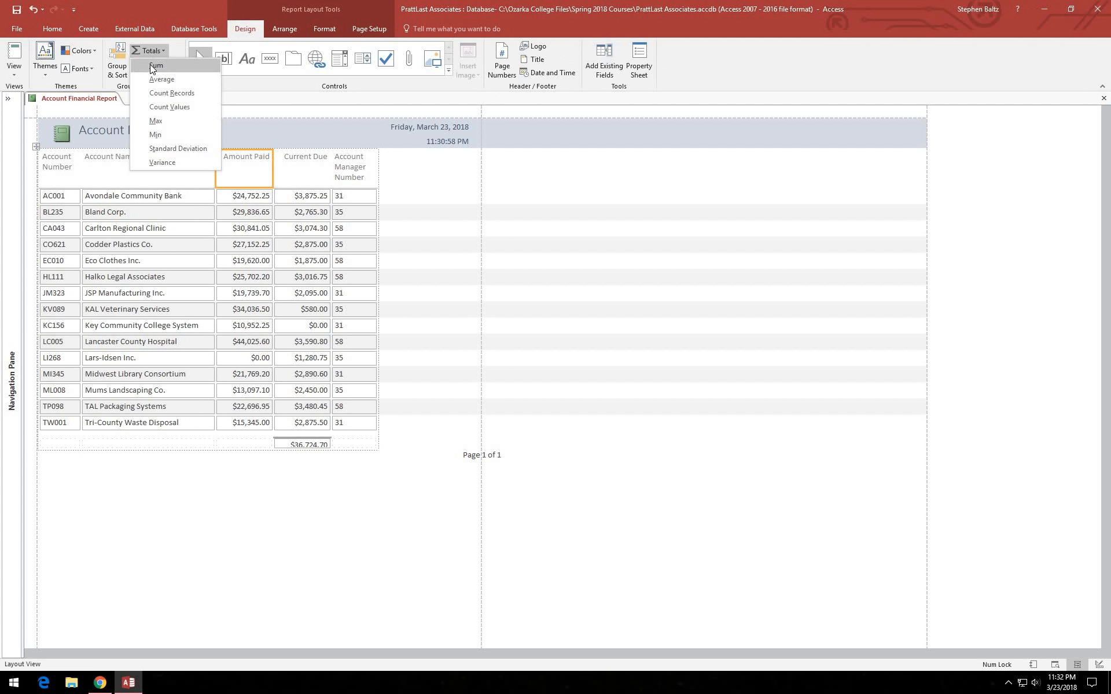
pyautogui.click(152, 66)
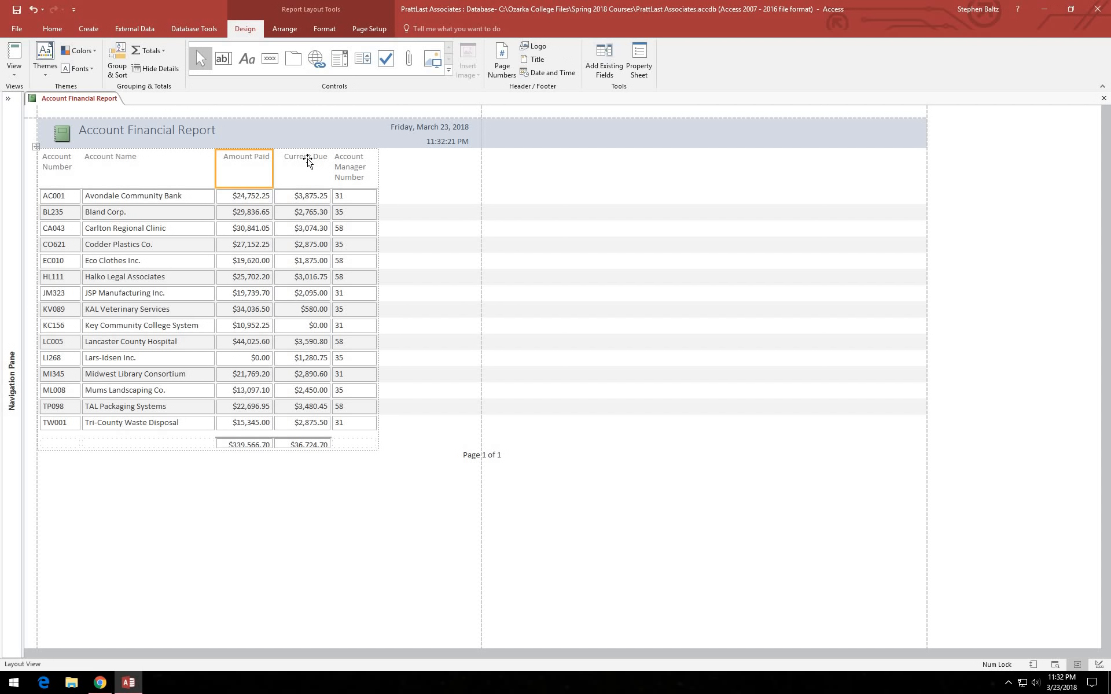
# Increase the height of the totals row so the Amount Paid and Current Due totals show in full.
pyautogui.click(308, 161)
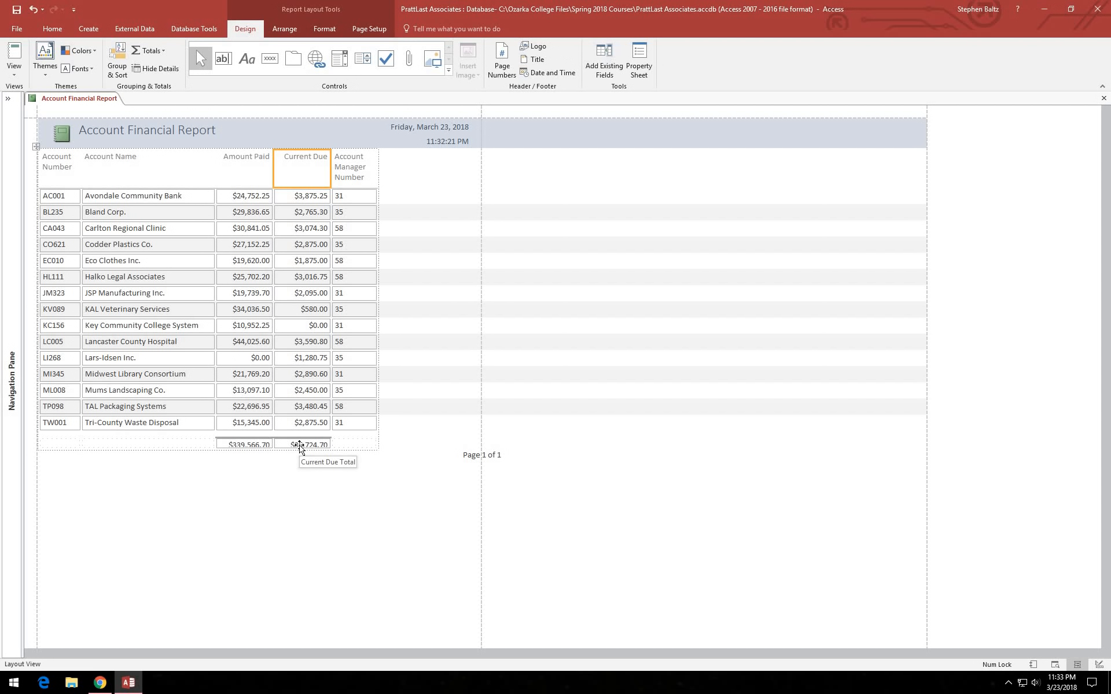
pyautogui.click(240, 446)
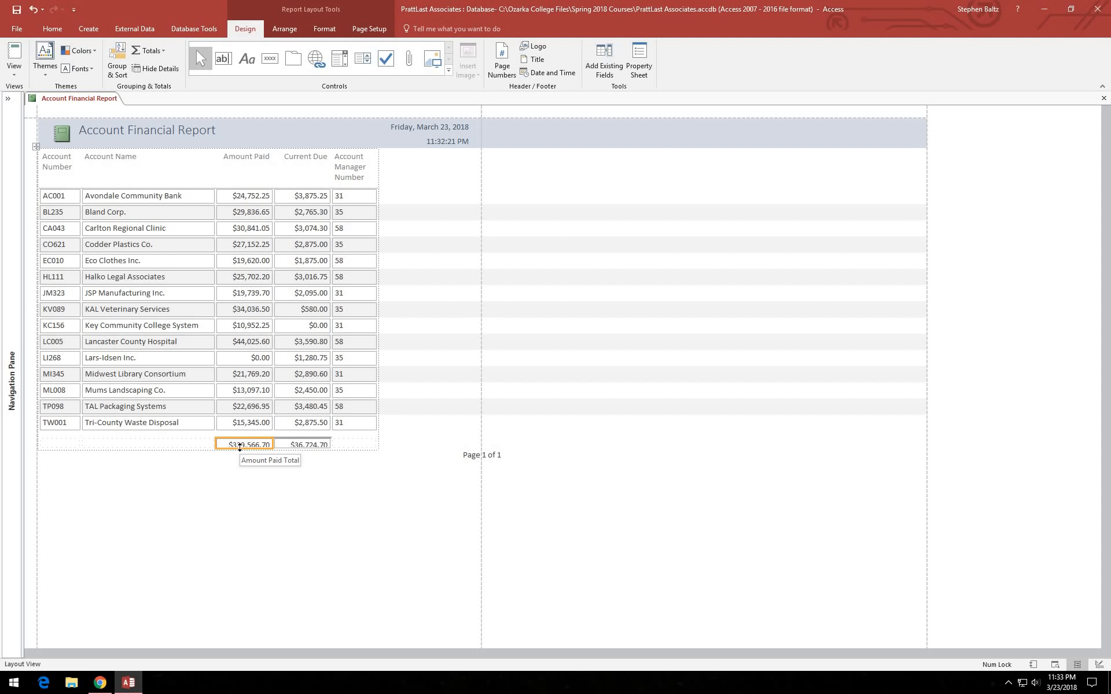
pyautogui.moveTo(240, 447); pyautogui.dragTo(236, 457)
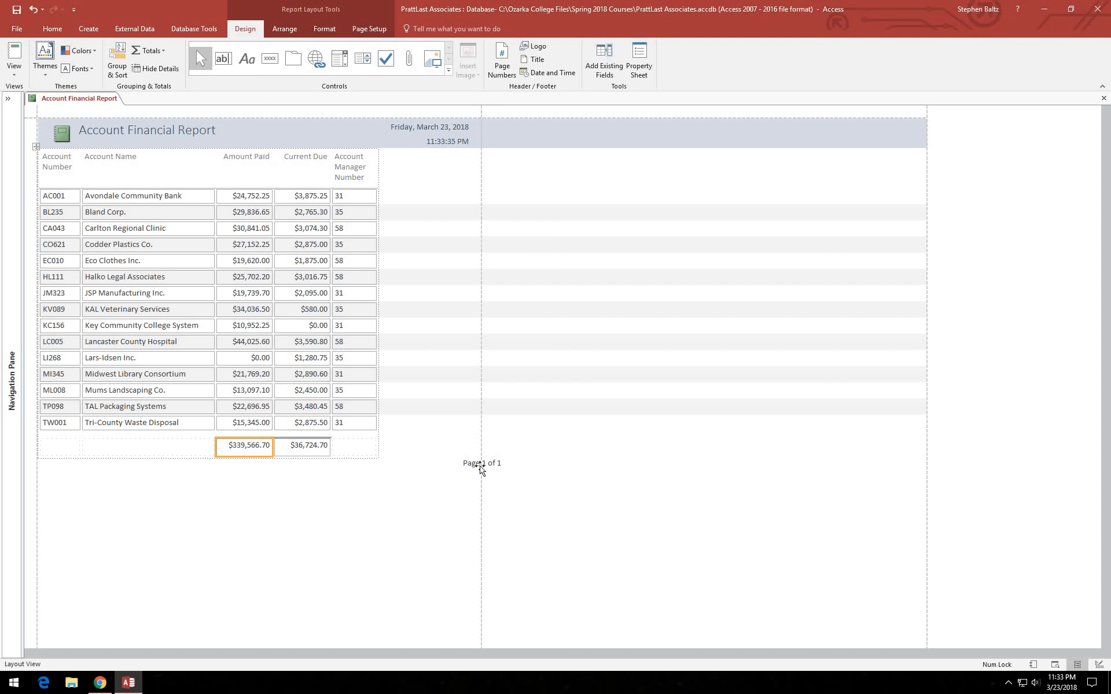
# Move the page number inside the page boundary and narrow the report to a single page width.
pyautogui.click(480, 465)
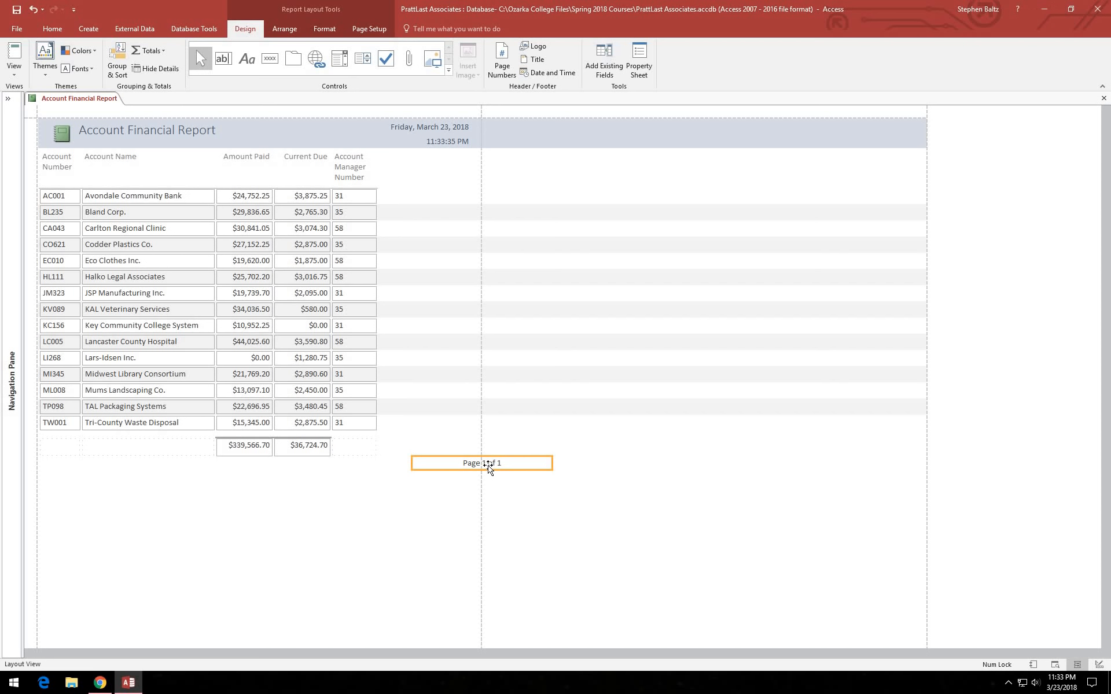
pyautogui.moveTo(507, 464); pyautogui.dragTo(416, 461)
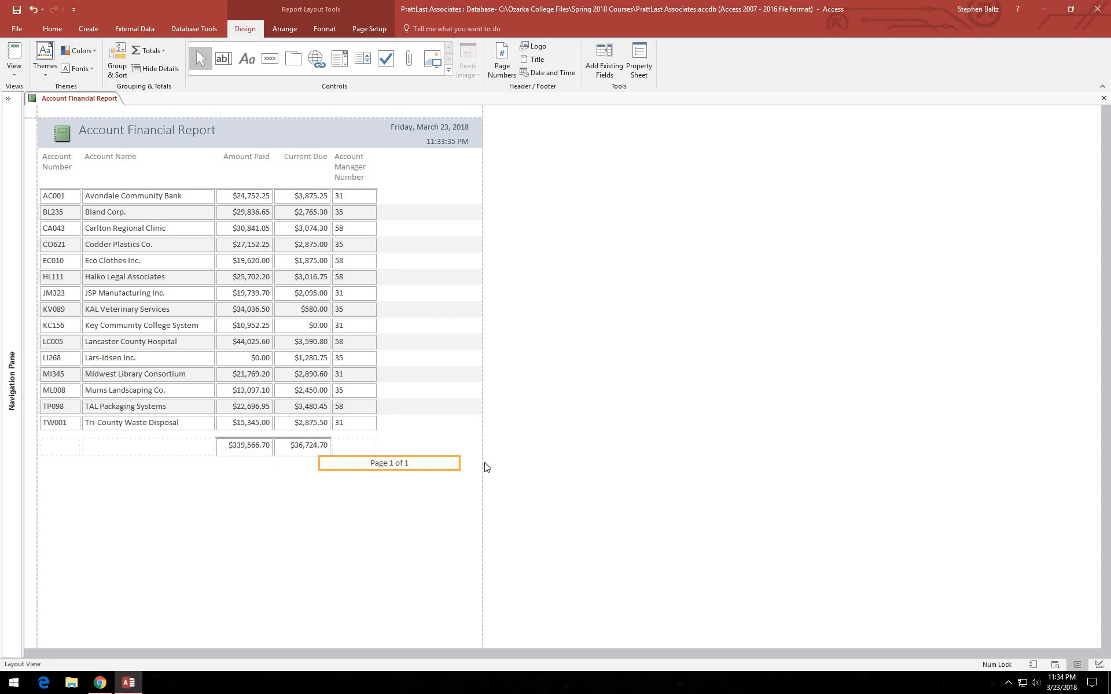
# Save and close the Account Financial Report.
pyautogui.click(16, 10)
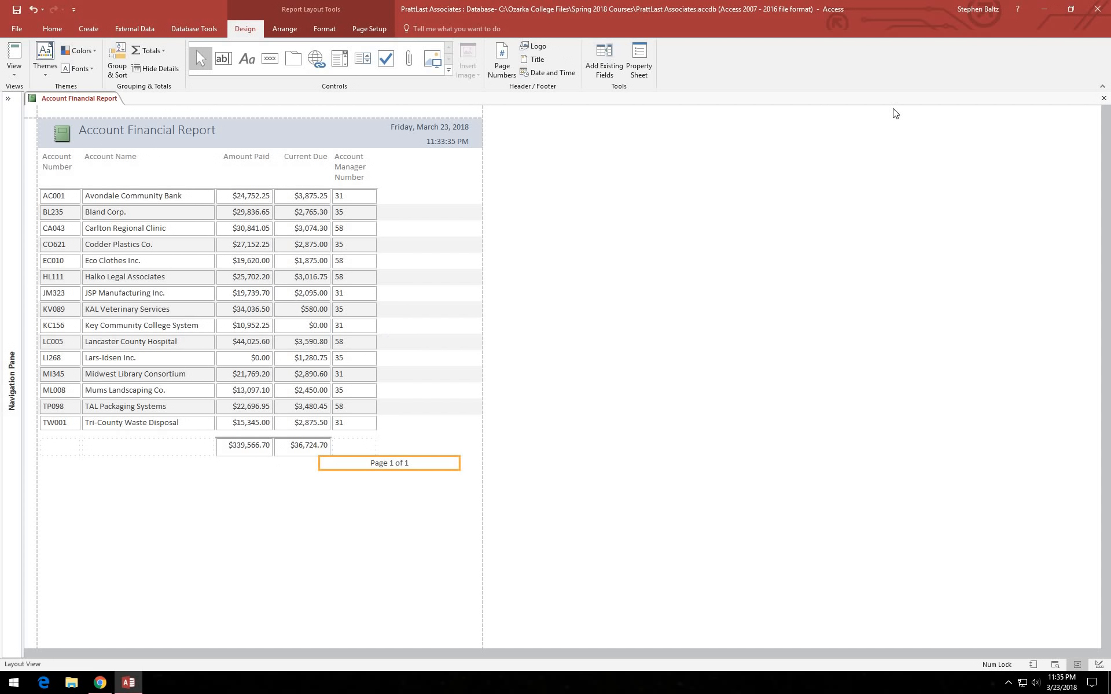
pyautogui.click(1103, 101)
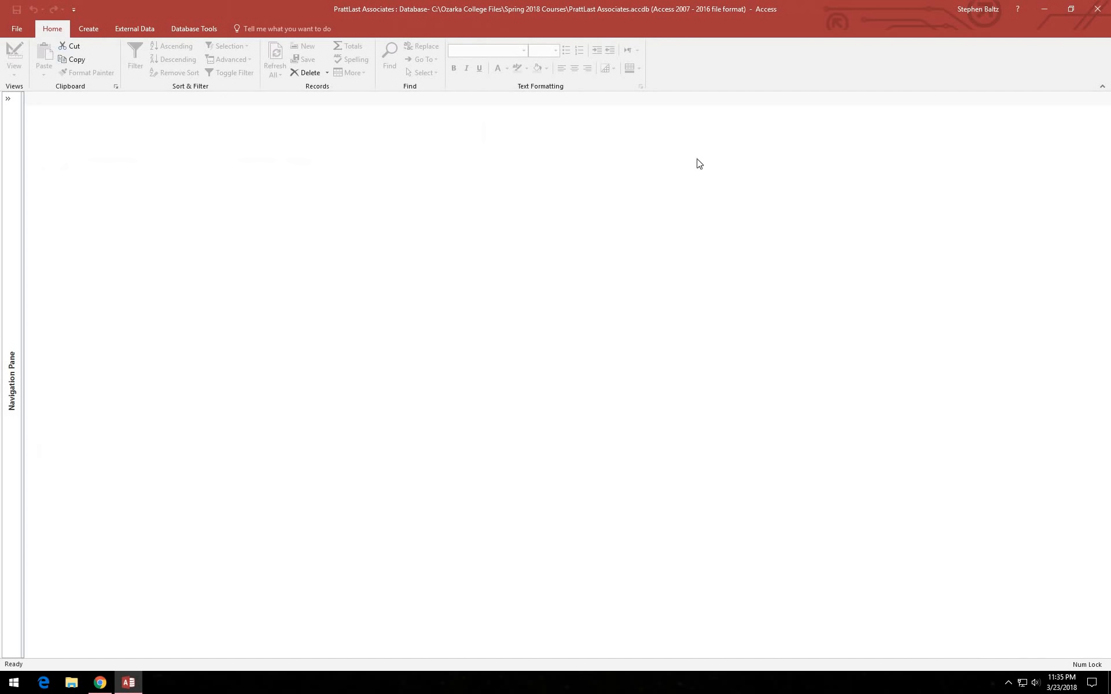
# Expand the database's object list and review its tables, query, form and report.
pyautogui.click(8, 101)
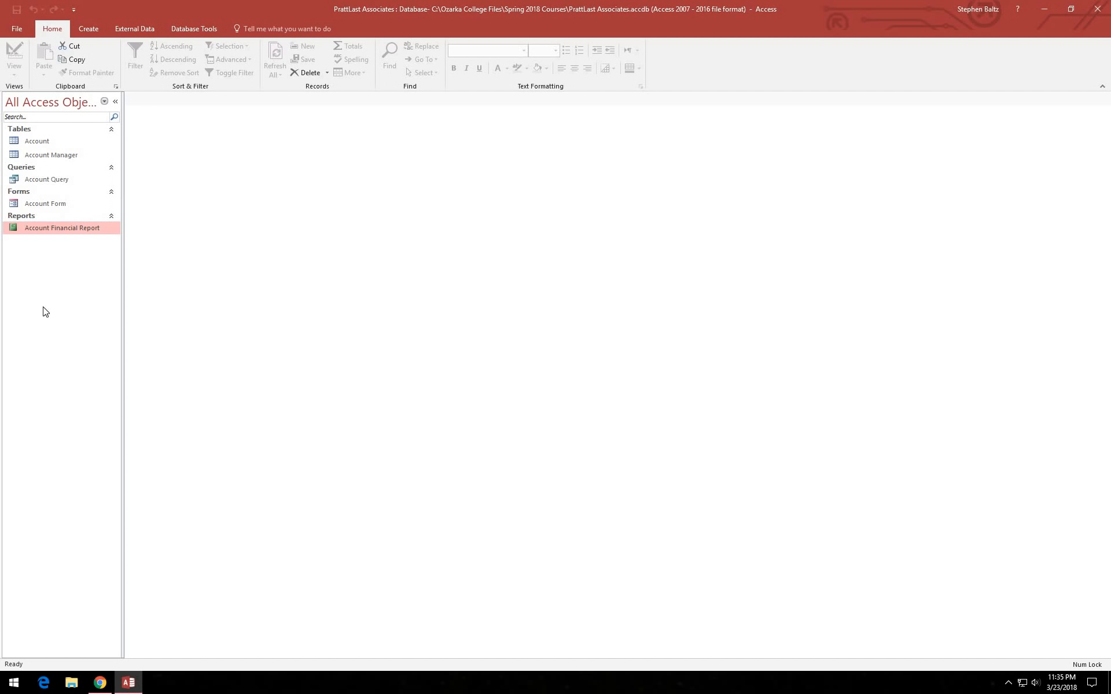
pyautogui.click(33, 140)
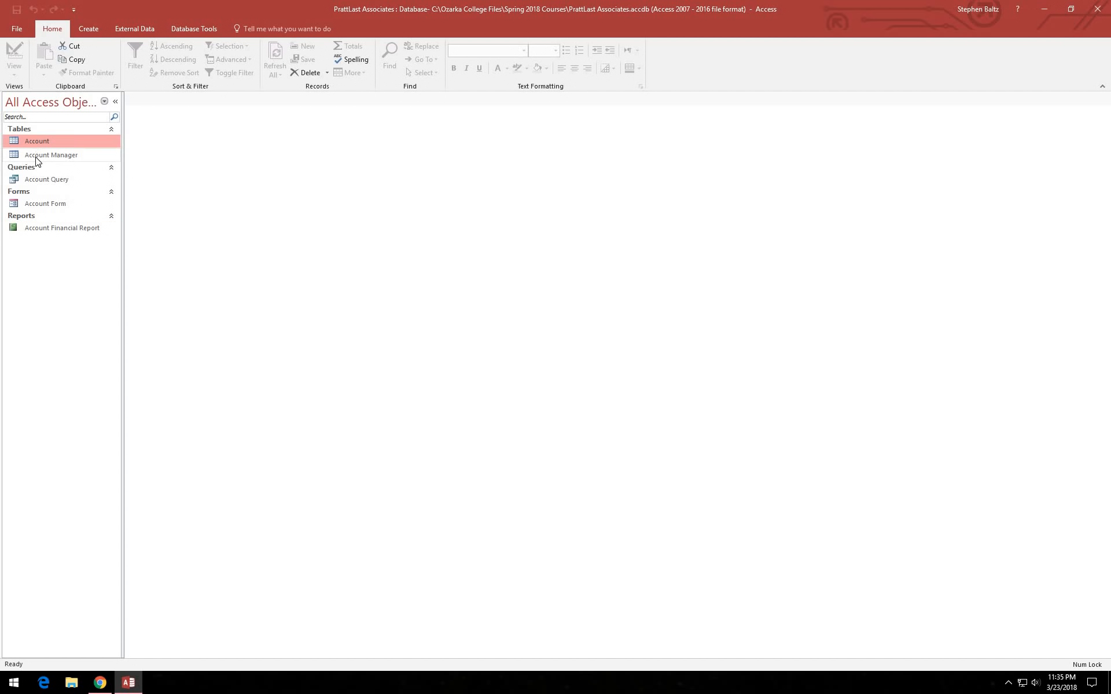
pyautogui.click(36, 156)
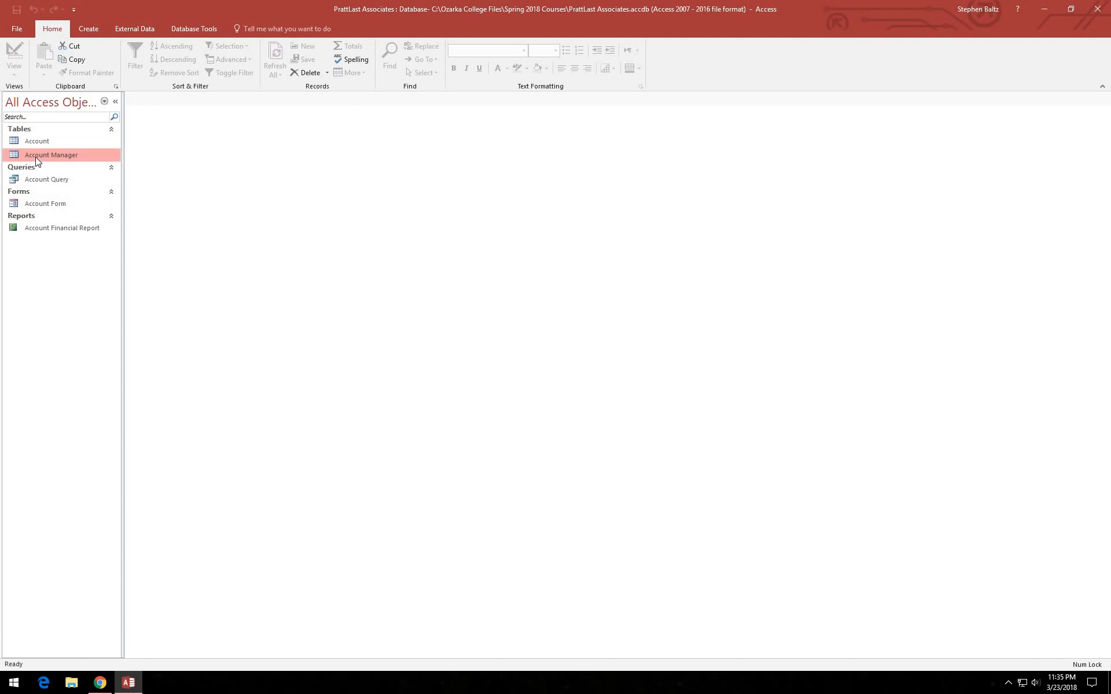
pyautogui.click(33, 180)
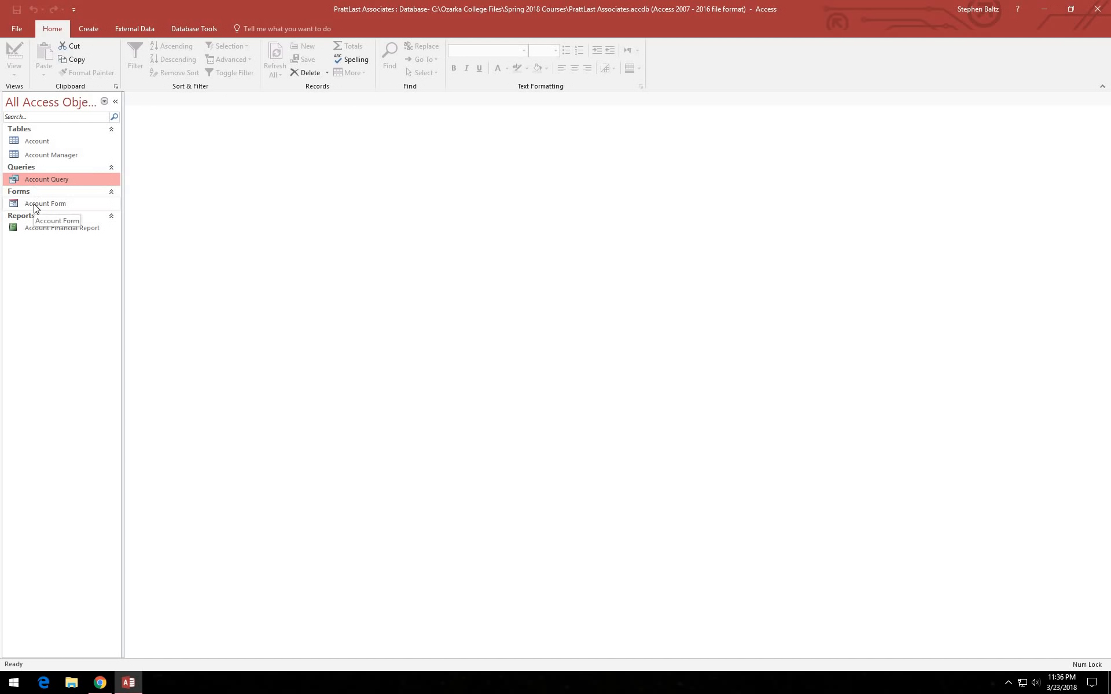
pyautogui.click(34, 206)
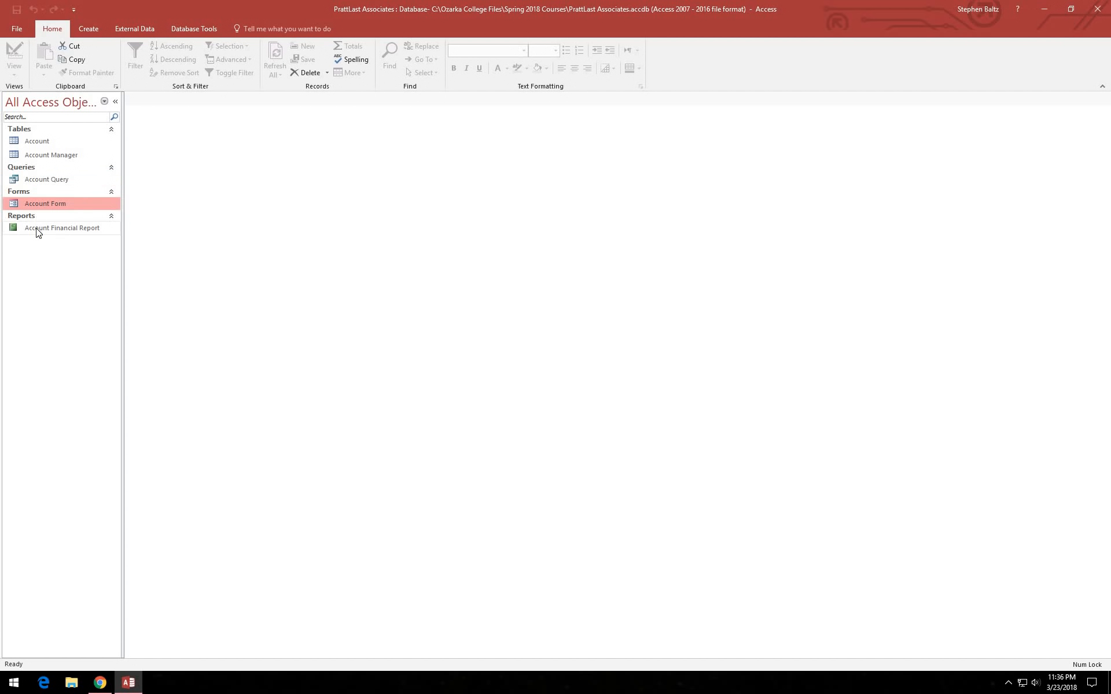
pyautogui.click(36, 230)
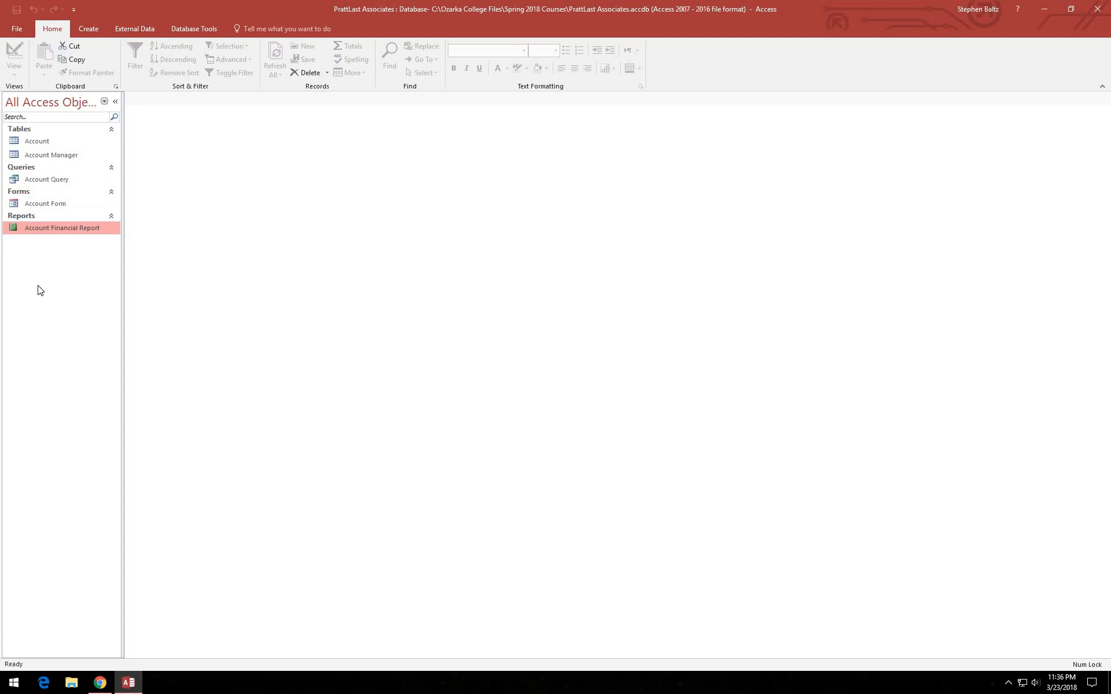